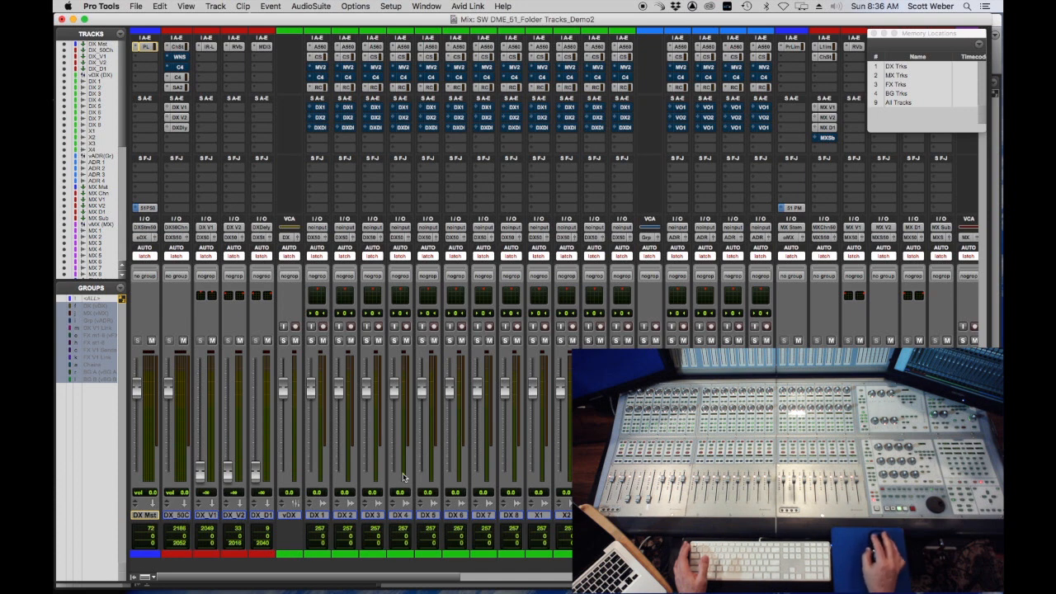
# Recall the DX Trks memory location to view only the dialogue tracks in the mixer.
pyautogui.moveTo(278, 579); pyautogui.dragTo(226, 588)
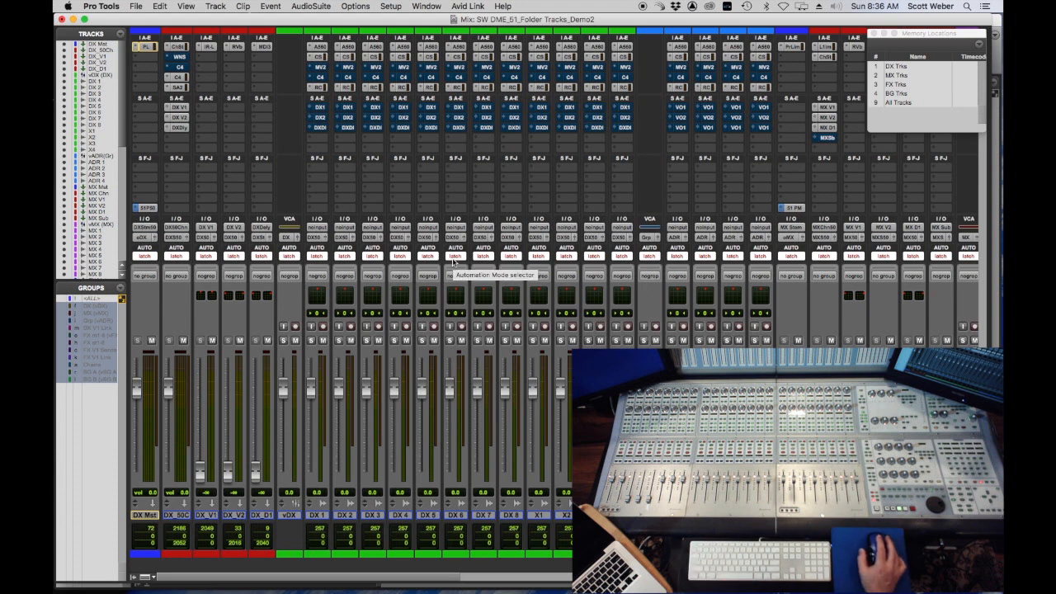
pyautogui.click(901, 66)
pyautogui.click(900, 67)
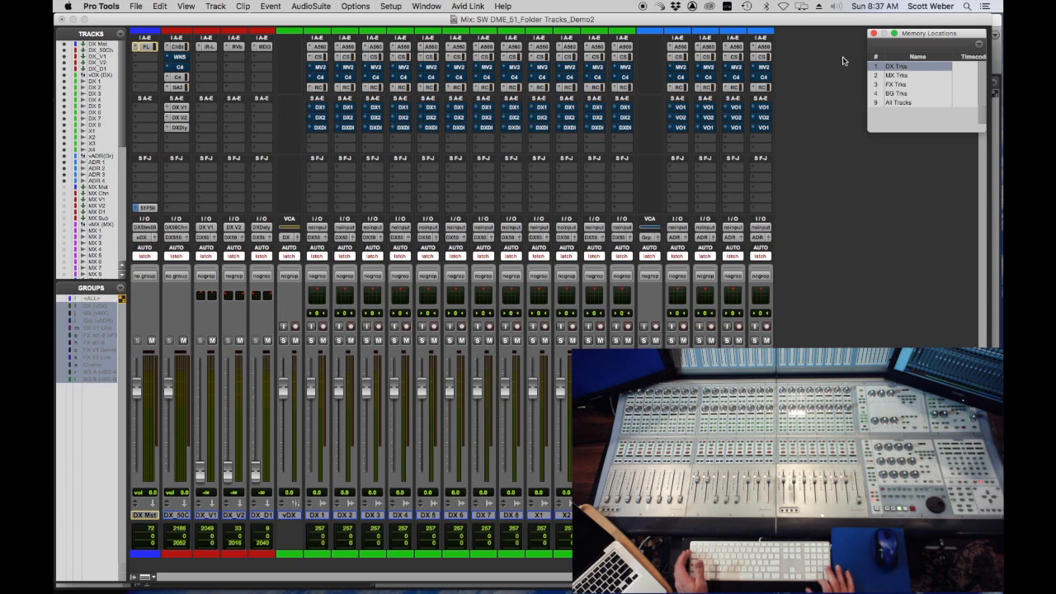
# Recall the MX Trks, FX Trks and BG Trks memory locations in turn, ending on All Tracks.
pyautogui.press('KP_Decimal')
pyautogui.press('KP_2')
pyautogui.press('KP_Decimal')
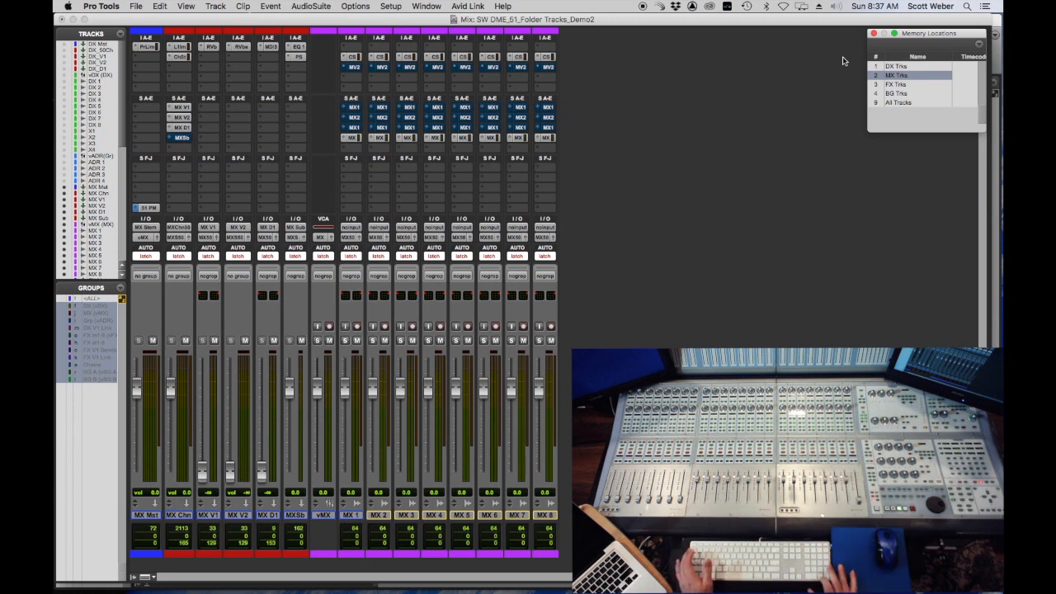
pyautogui.press('KP_Decimal')
pyautogui.press('KP_3')
pyautogui.press('KP_Decimal')
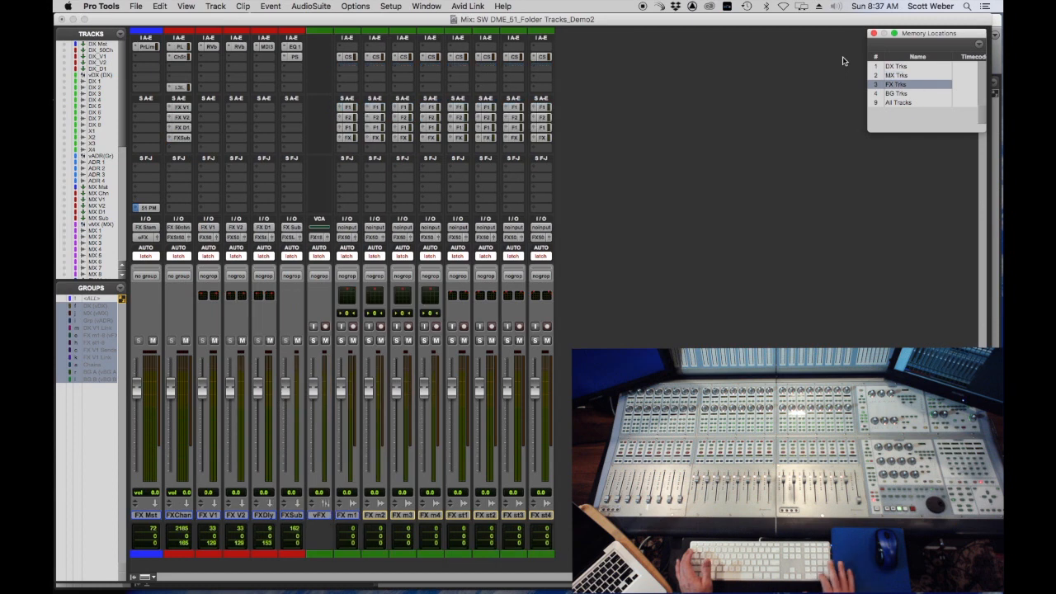
pyautogui.press('KP_Decimal')
pyautogui.press('KP_4')
pyautogui.press('KP_Decimal')
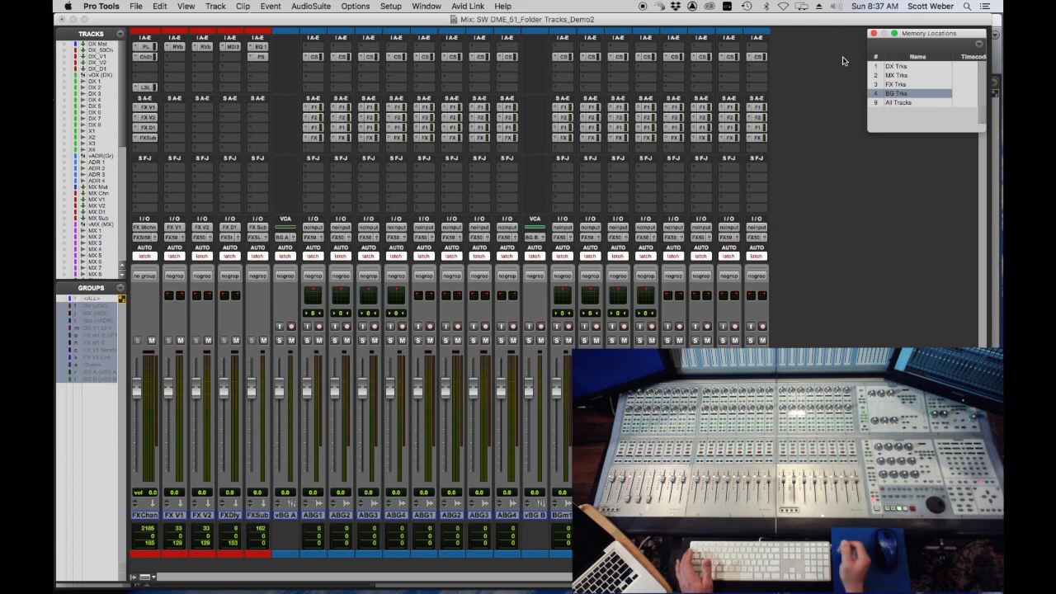
pyautogui.press('KP_Decimal')
pyautogui.press('KP_9')
pyautogui.press('KP_Decimal')
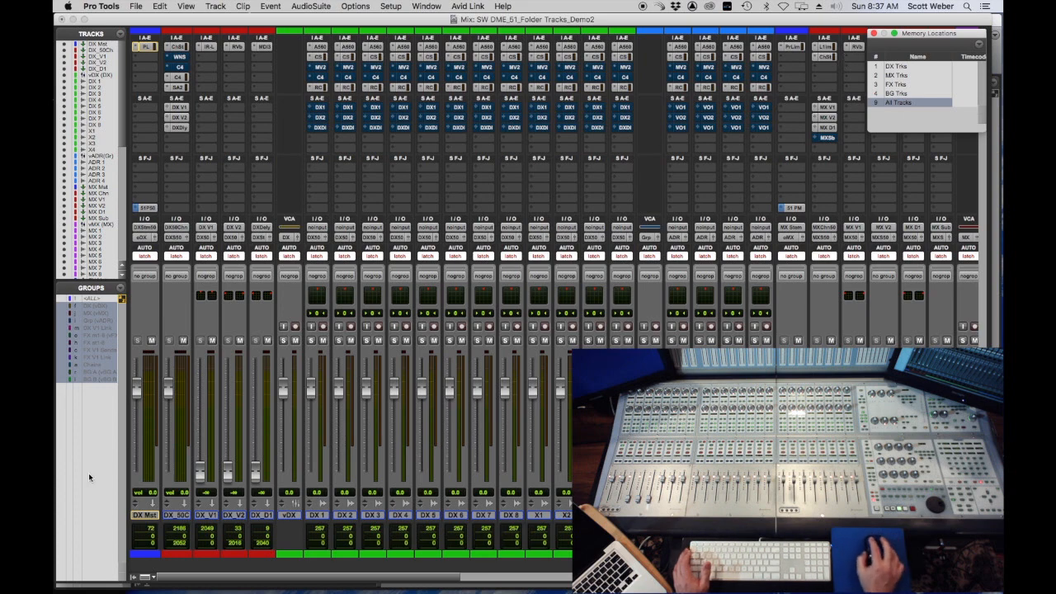
# Select the DX Mst track and set up one new track of type Basic Folder.
pyautogui.click(139, 515)
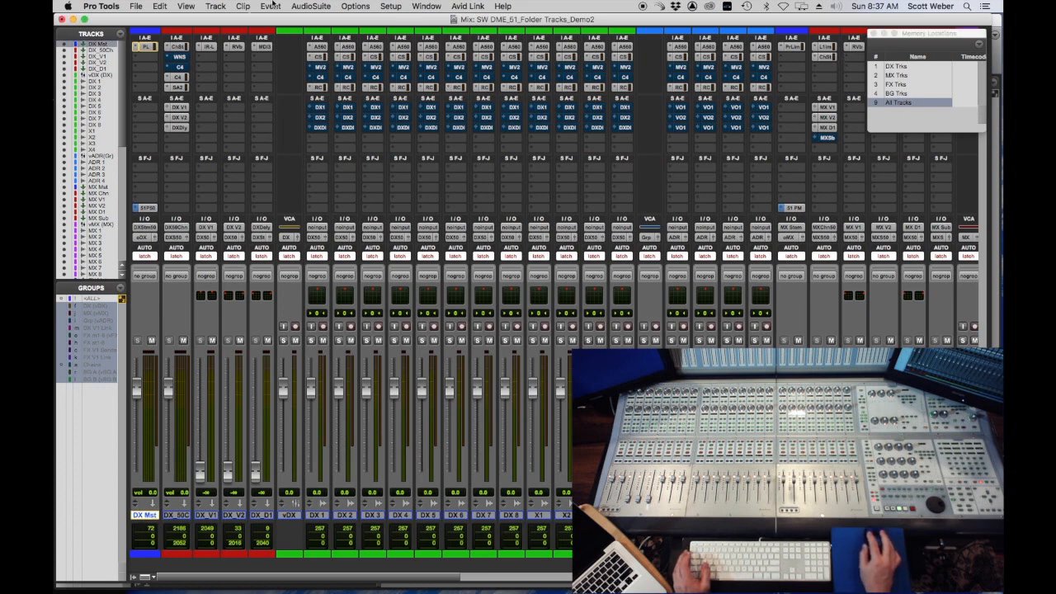
pyautogui.click(215, 7)
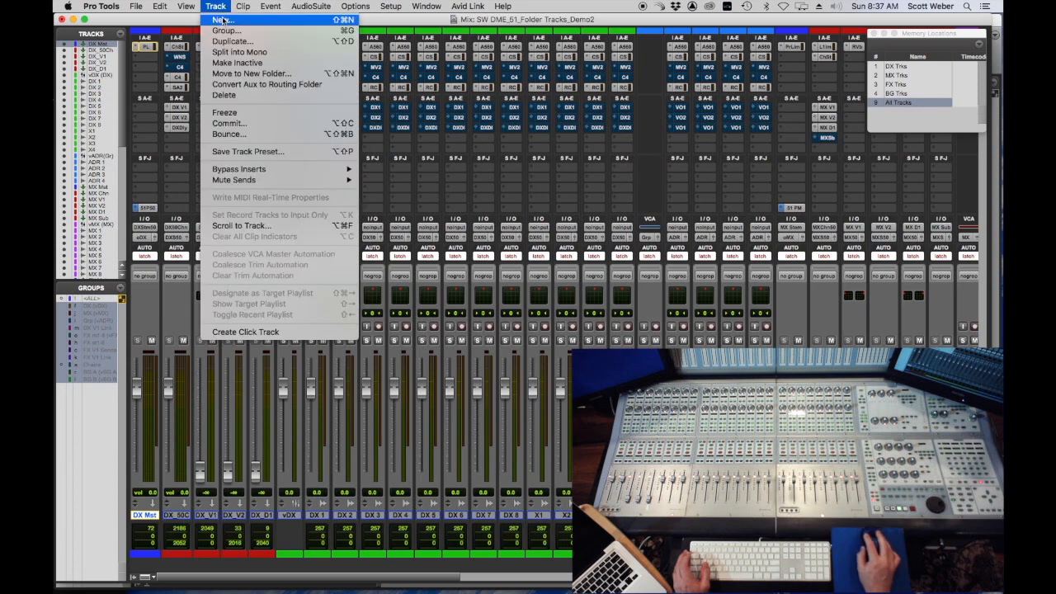
pyautogui.click(216, 6)
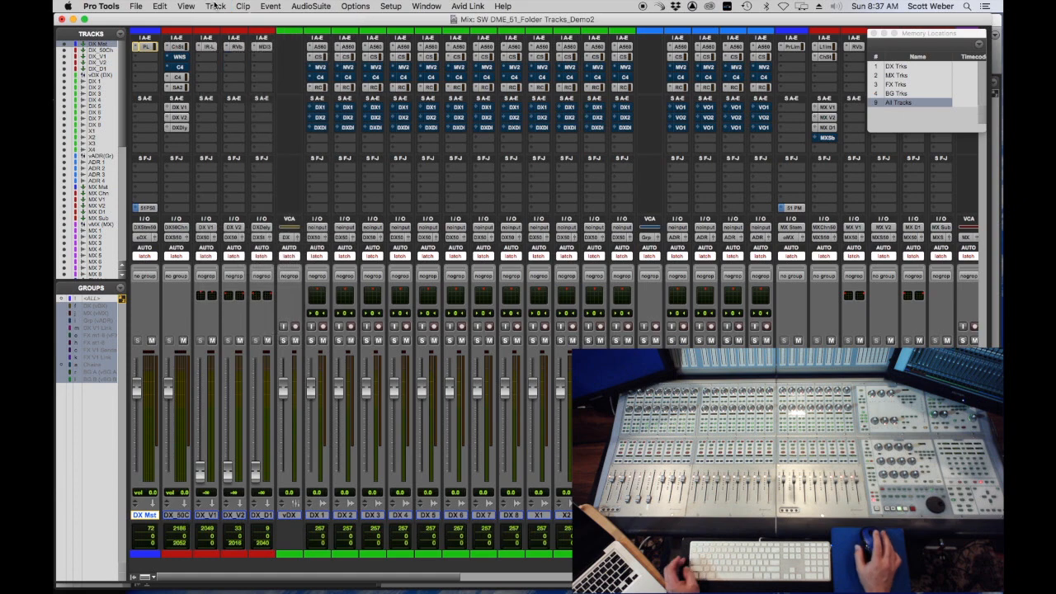
pyautogui.press('super+shift+n')
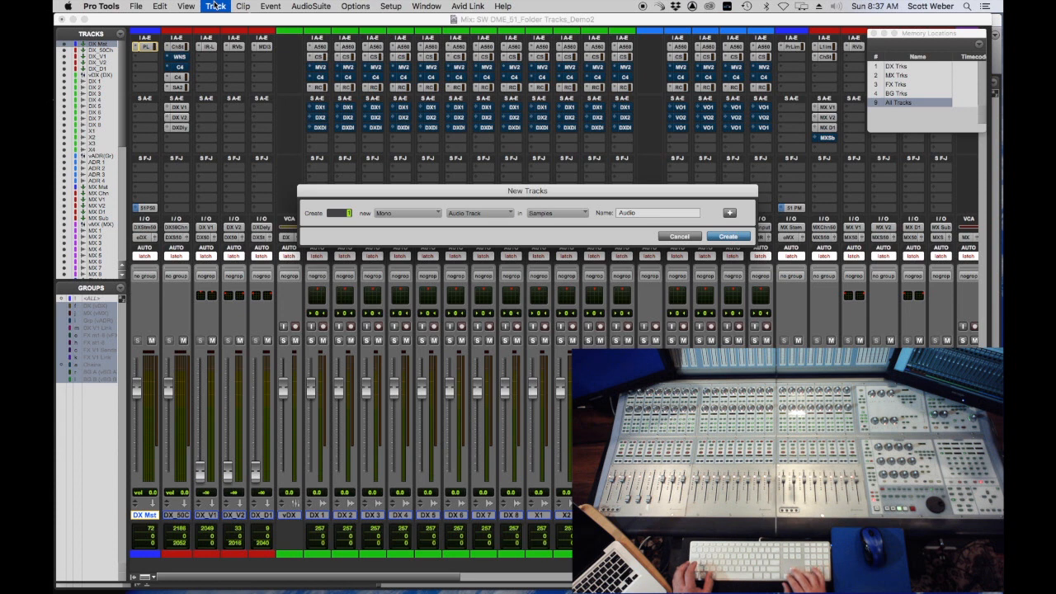
pyautogui.press('super+Up')
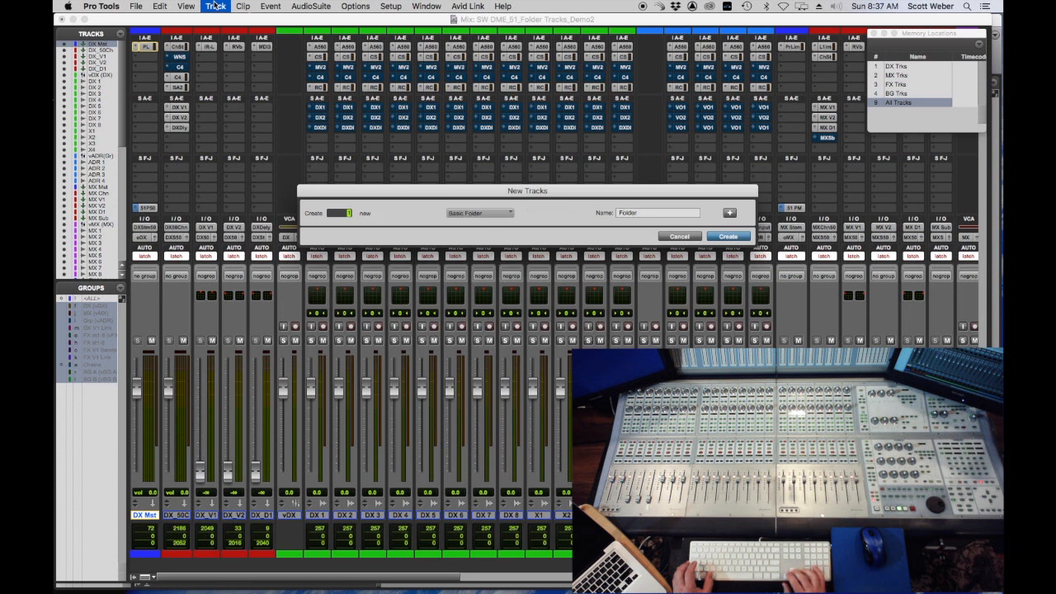
pyautogui.press('super+Up')
pyautogui.press('super+Down')
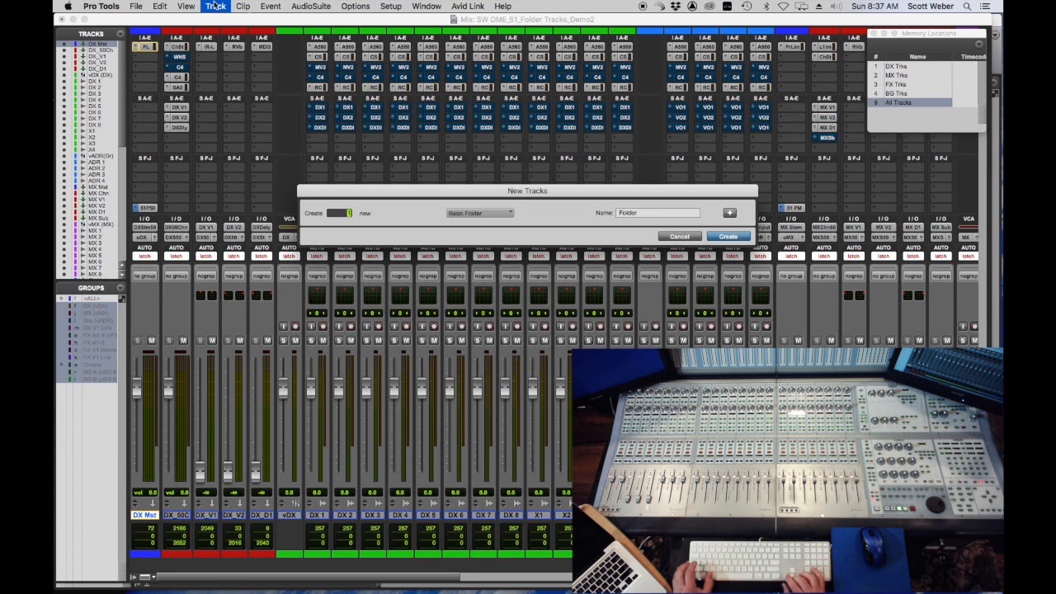
pyautogui.press('super+Up')
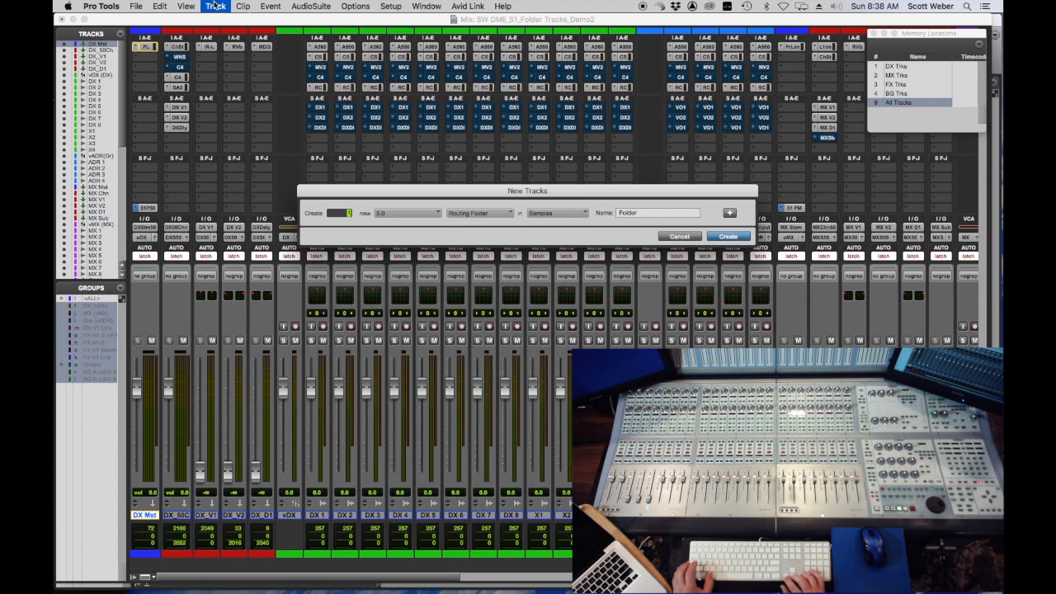
pyautogui.press('super+Up')
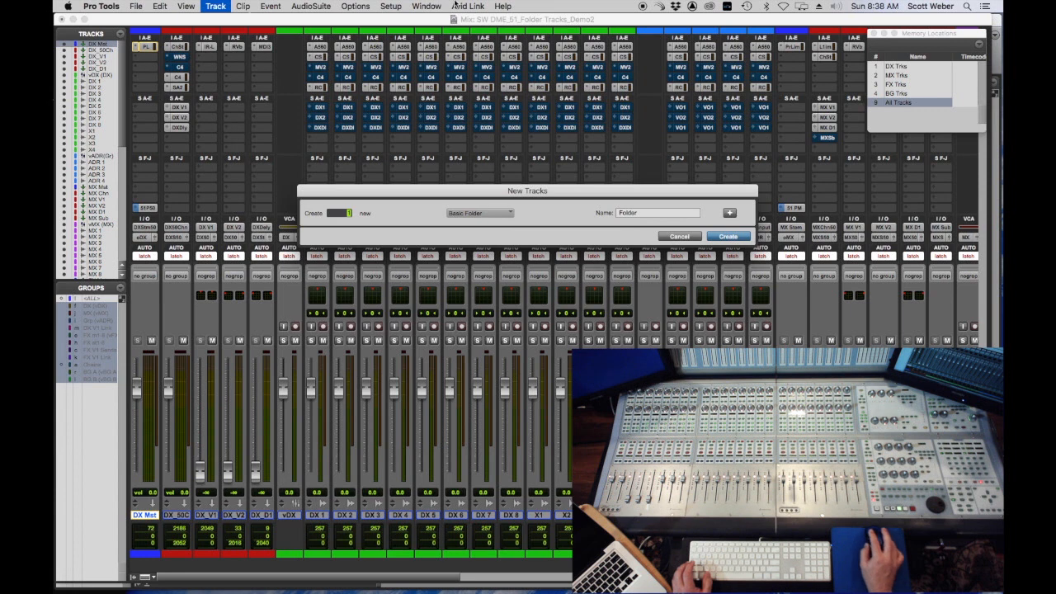
# Create the basic folder with the name DX Trks and place it ahead of the DX Mst track.
pyautogui.doubleClick(640, 212)
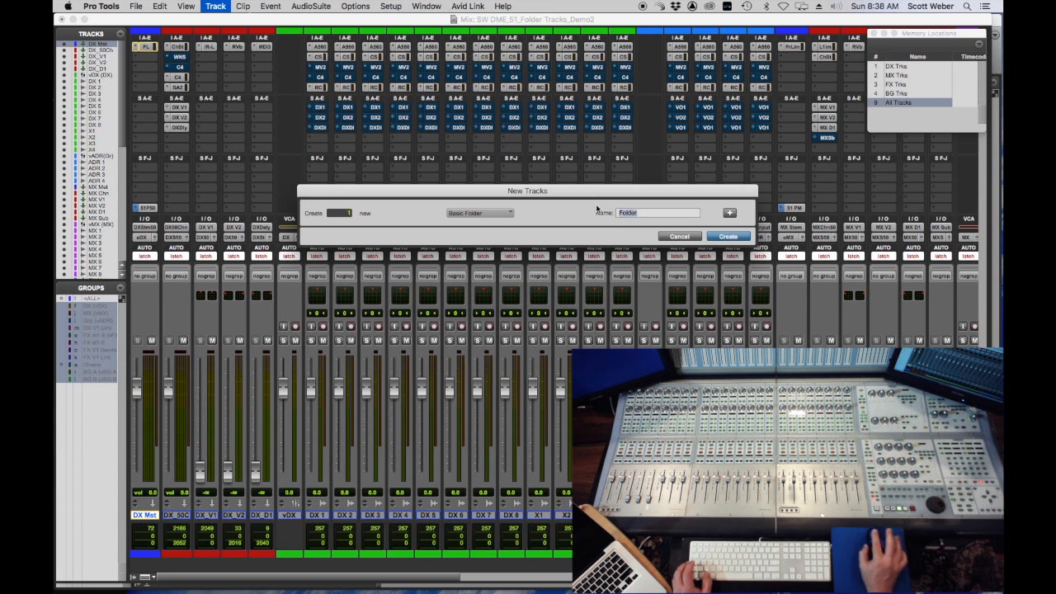
pyautogui.write('D')
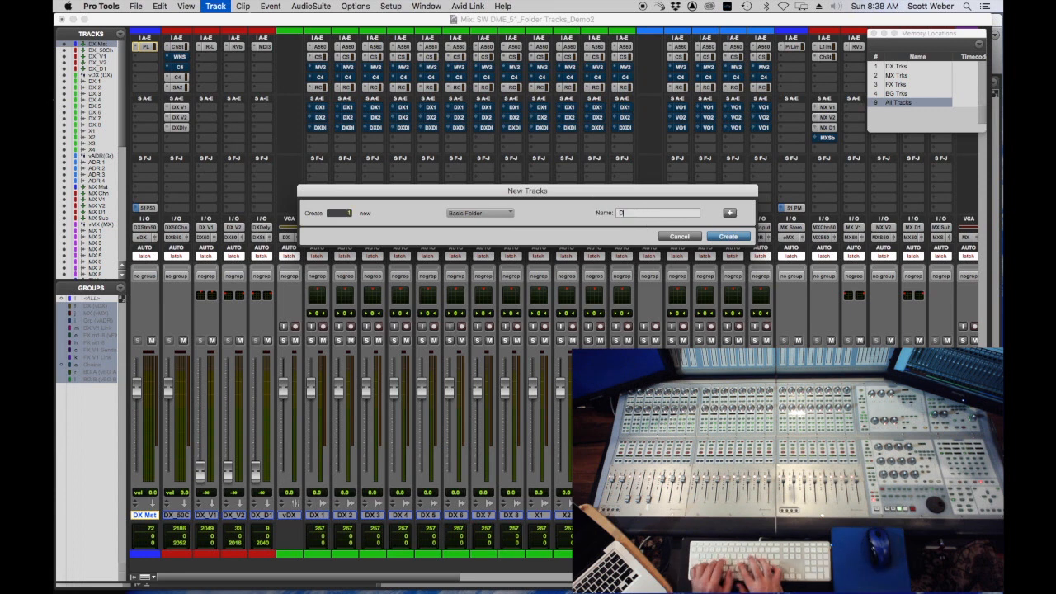
pyautogui.write('X Trks')
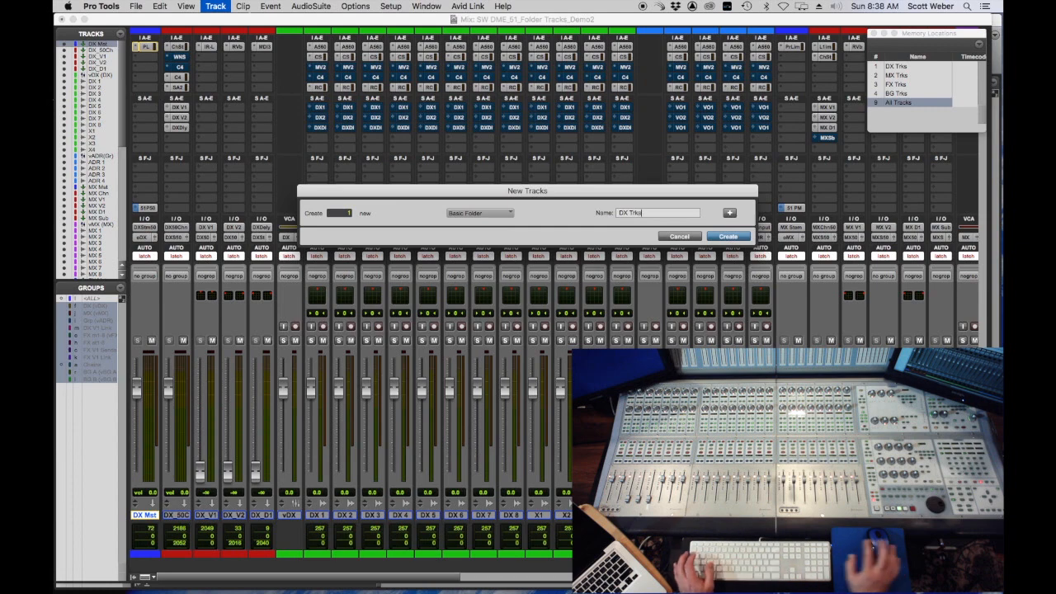
pyautogui.press('Return')
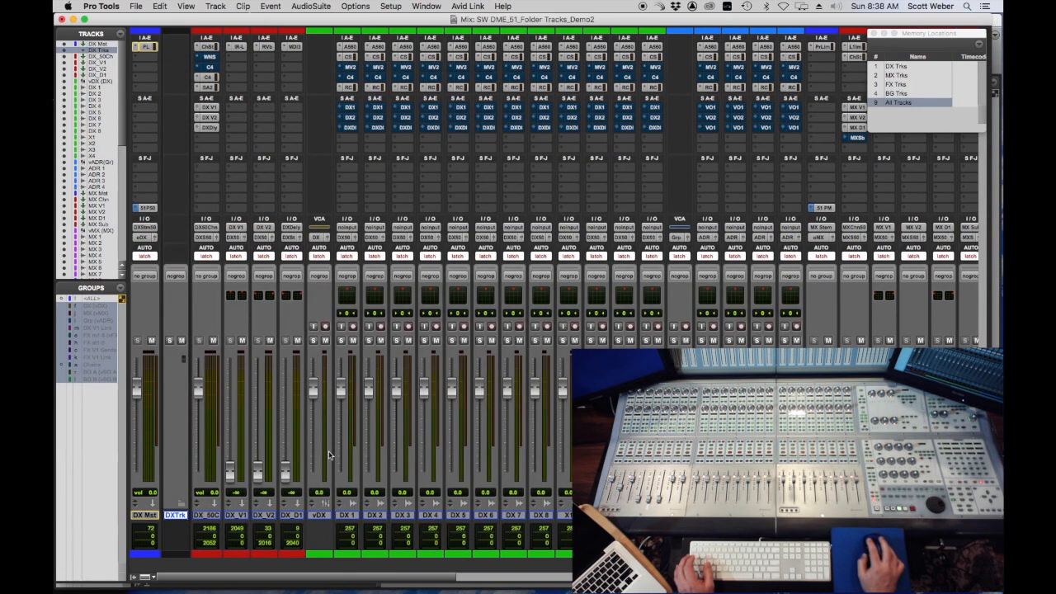
pyautogui.moveTo(174, 516); pyautogui.dragTo(127, 516)
# Recall the DX Trks memory location and show the DX Trks folder together with the dialogue tracks.
pyautogui.click(174, 515)
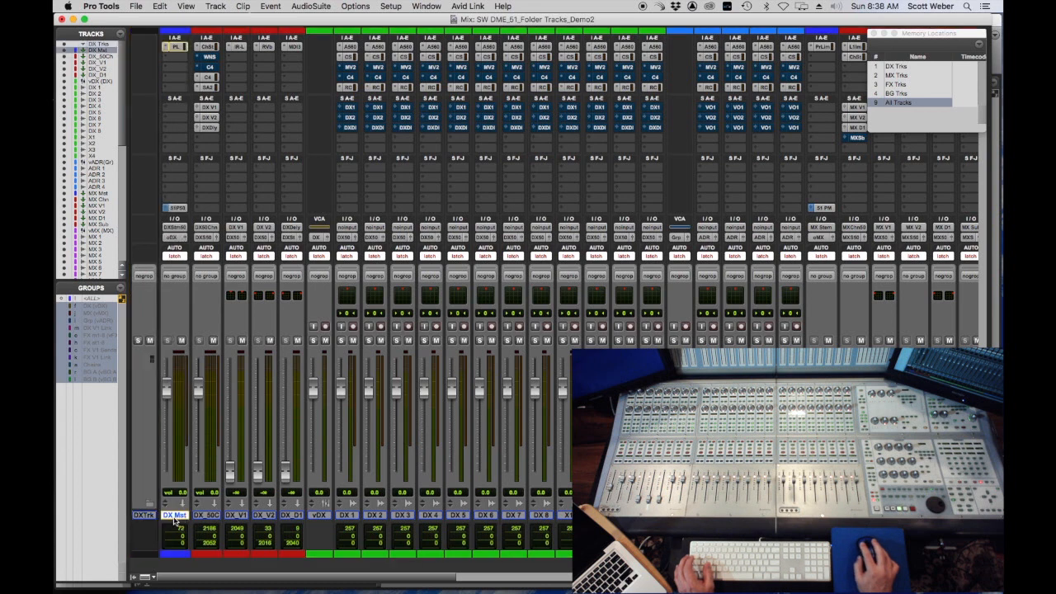
pyautogui.click(903, 67)
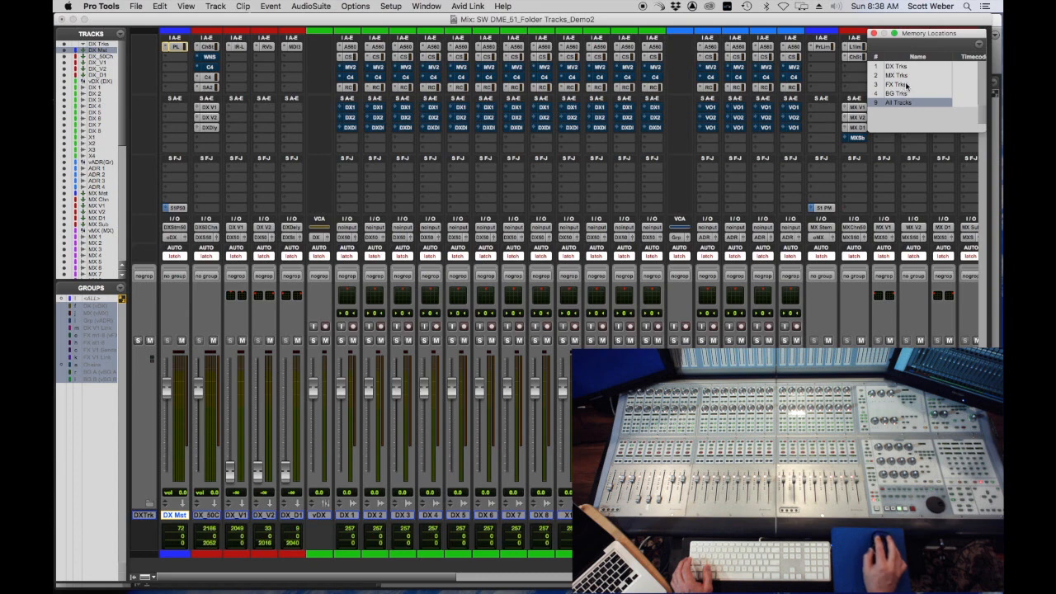
pyautogui.click(64, 47)
pyautogui.click(65, 45)
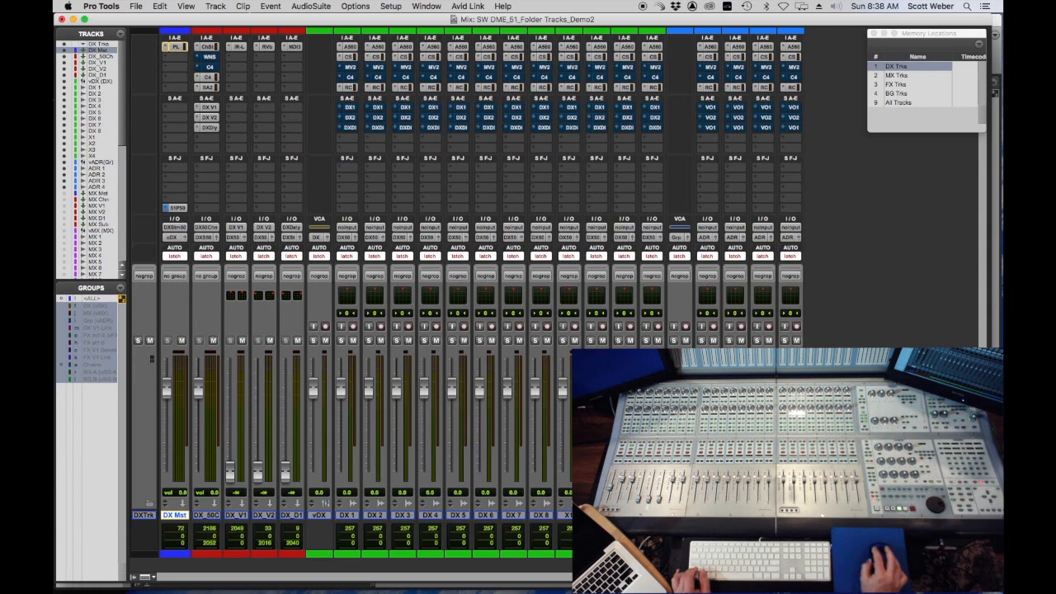
# Move the tracks from DX Mst through ADR 4 into the DX Trks folder, and collapse and reopen the folder.
pyautogui.keyDown('shift'); pyautogui.click(790, 515); pyautogui.keyUp('shift')
pyautogui.moveTo(173, 515); pyautogui.dragTo(145, 519)
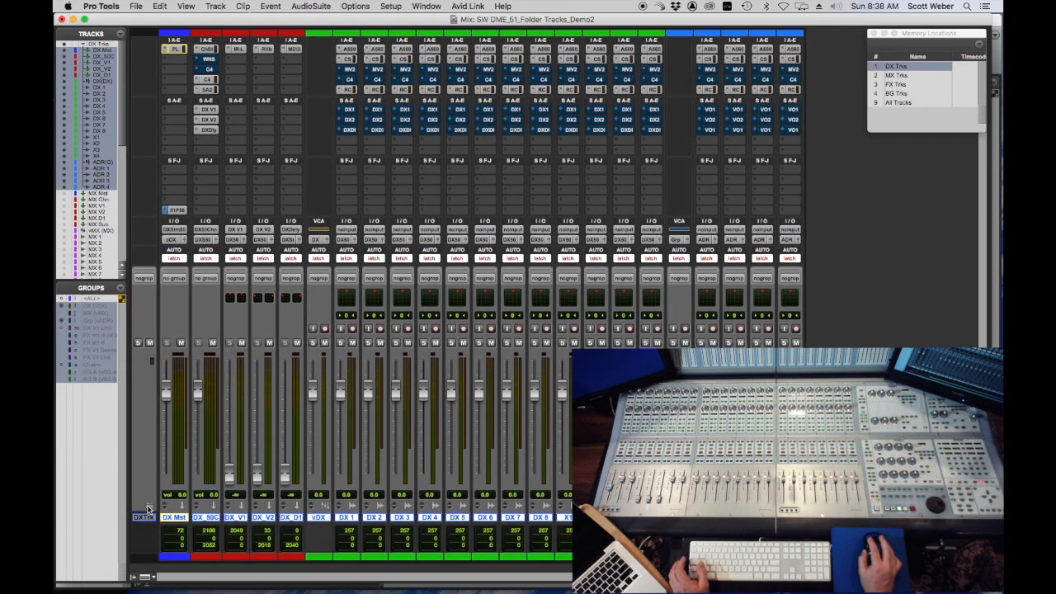
pyautogui.click(148, 507)
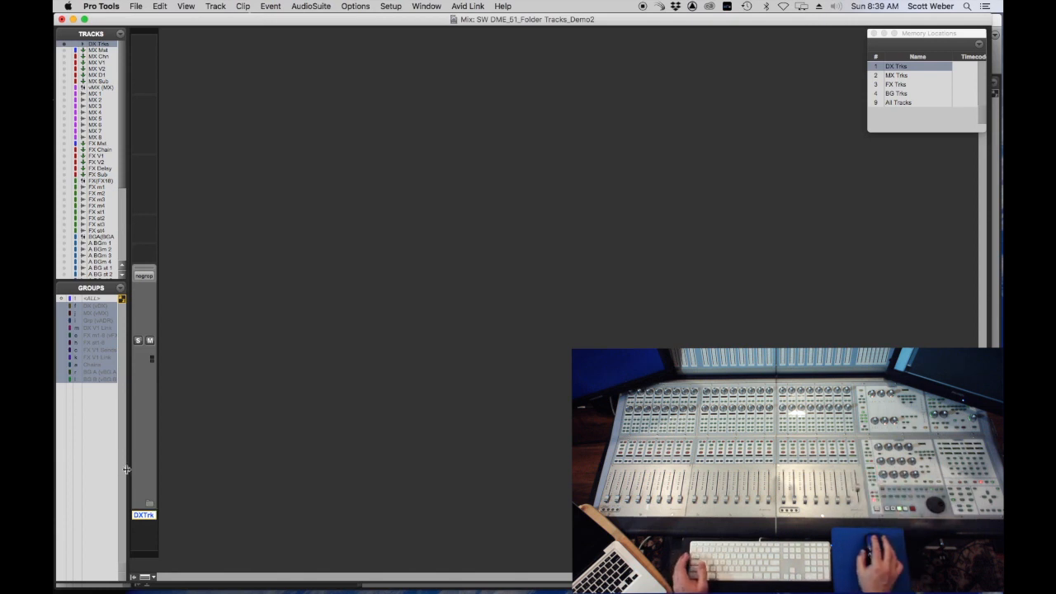
pyautogui.click(150, 506)
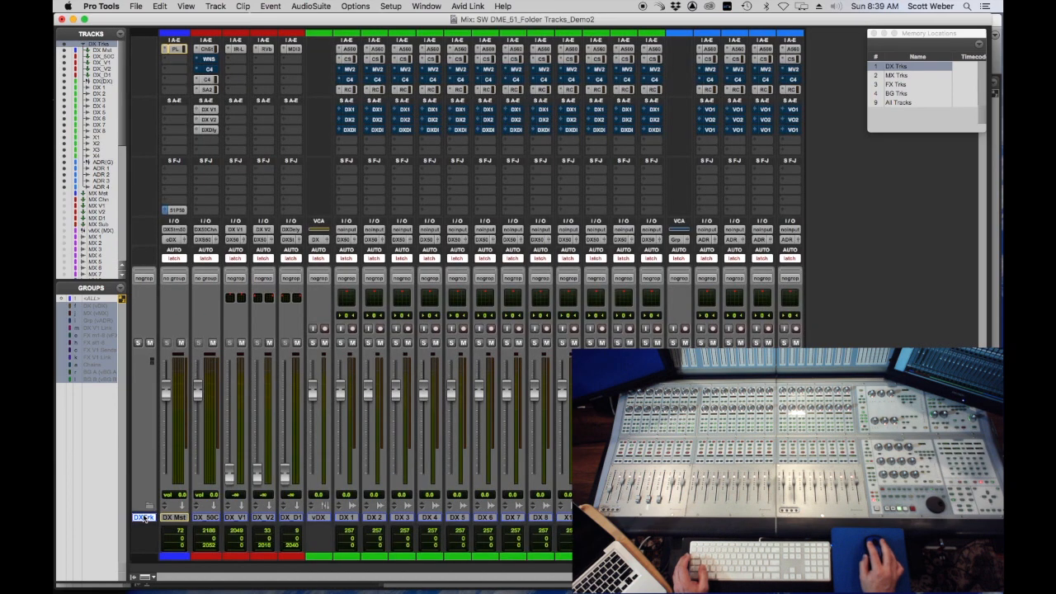
# Delete the DX Trks basic folder while keeping its member tracks.
pyautogui.rightClick(139, 517)
pyautogui.moveTo(188, 582)
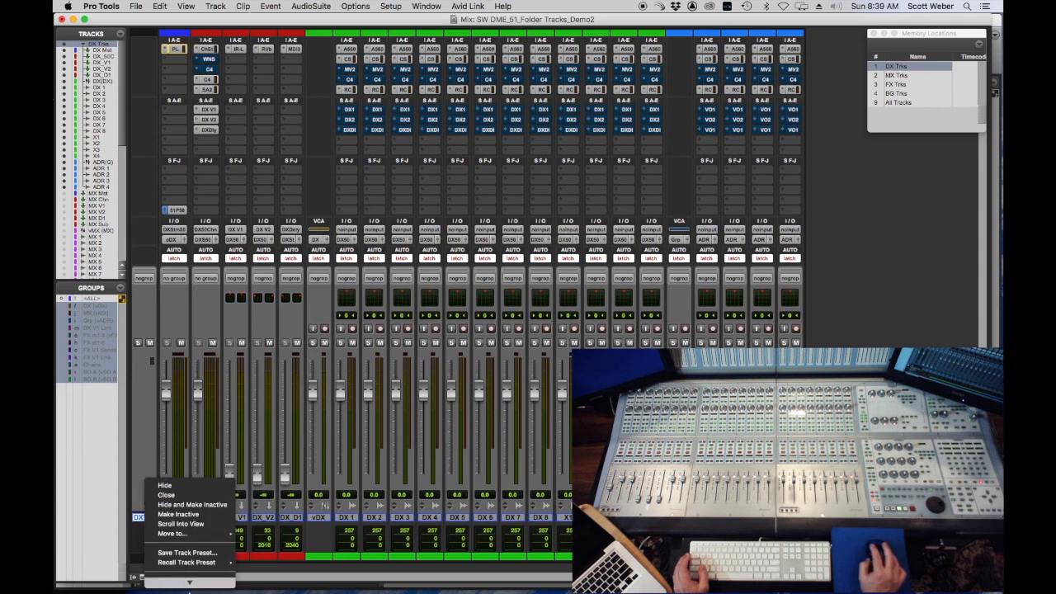
pyautogui.click(169, 581)
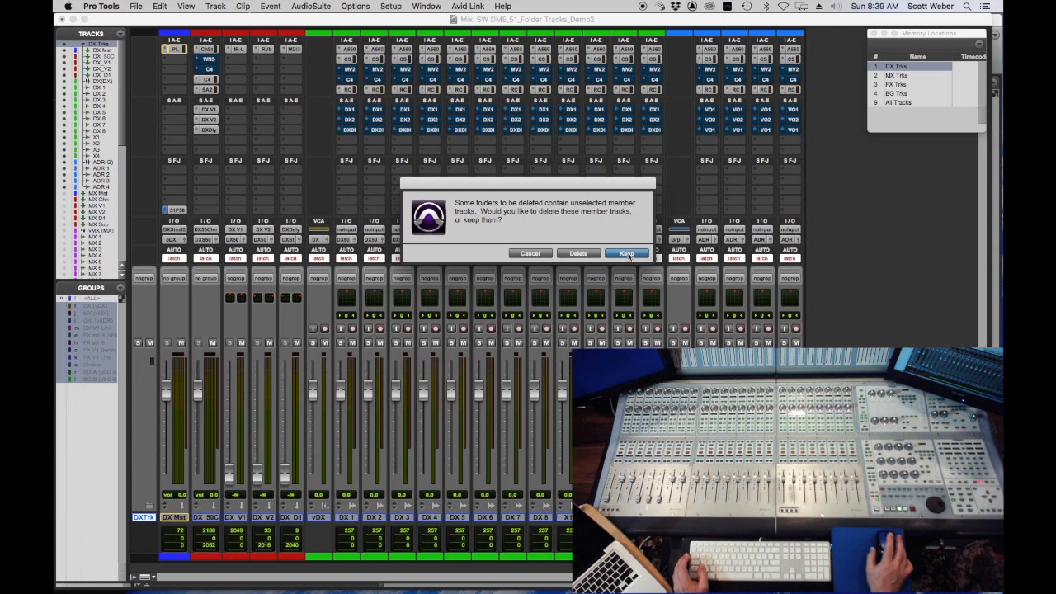
pyautogui.click(627, 254)
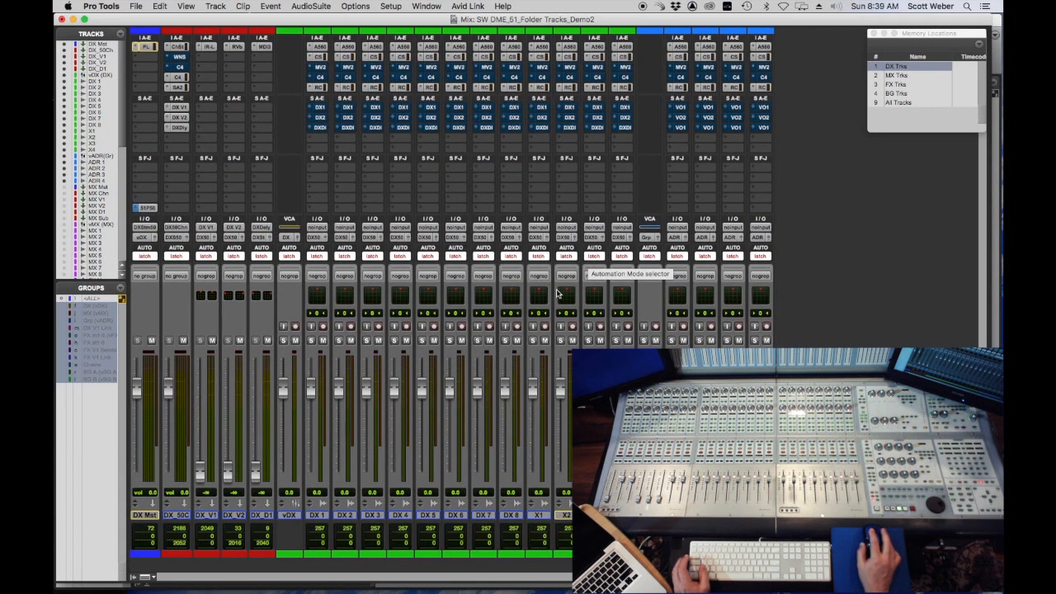
# Set up one new track of type Routing Folder with a 5.0 channel format.
pyautogui.press('super+shift+n')
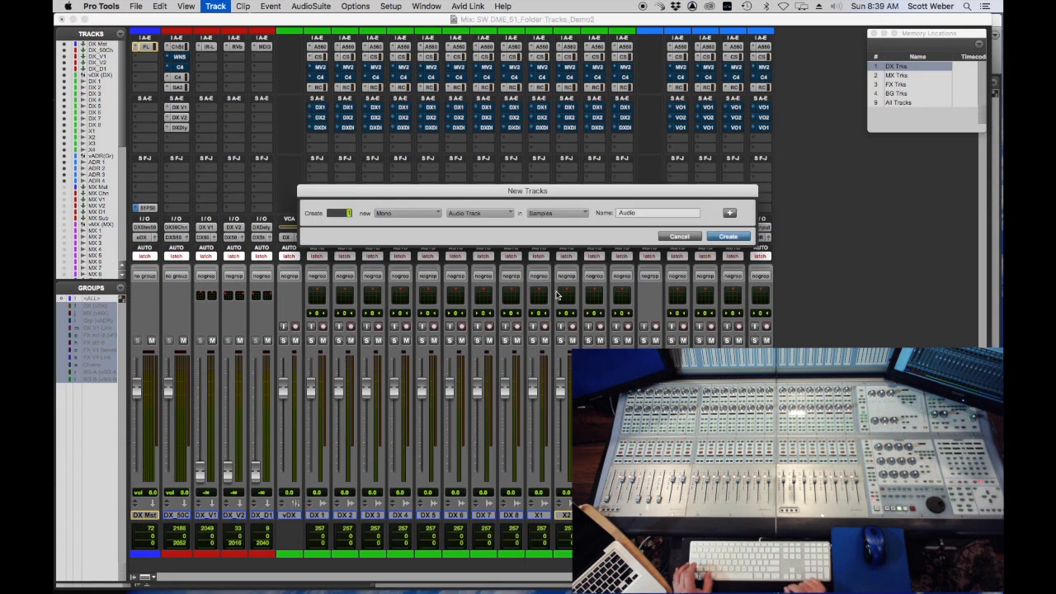
pyautogui.press('super+Up')
pyautogui.press('super+Up')
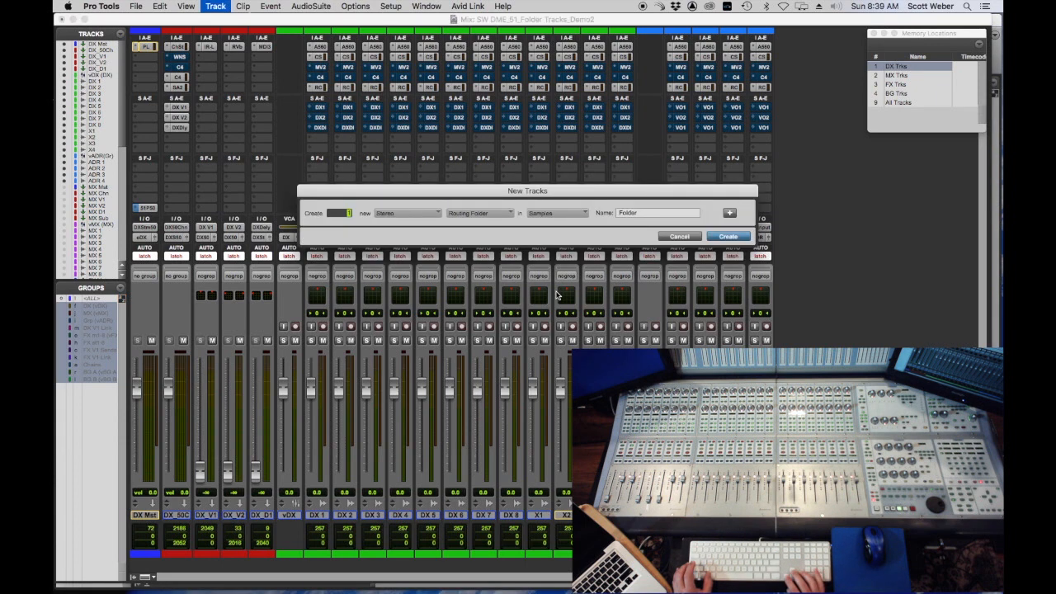
pyautogui.press('super+Right')
pyautogui.press('super+Right')
pyautogui.press('super+Right')
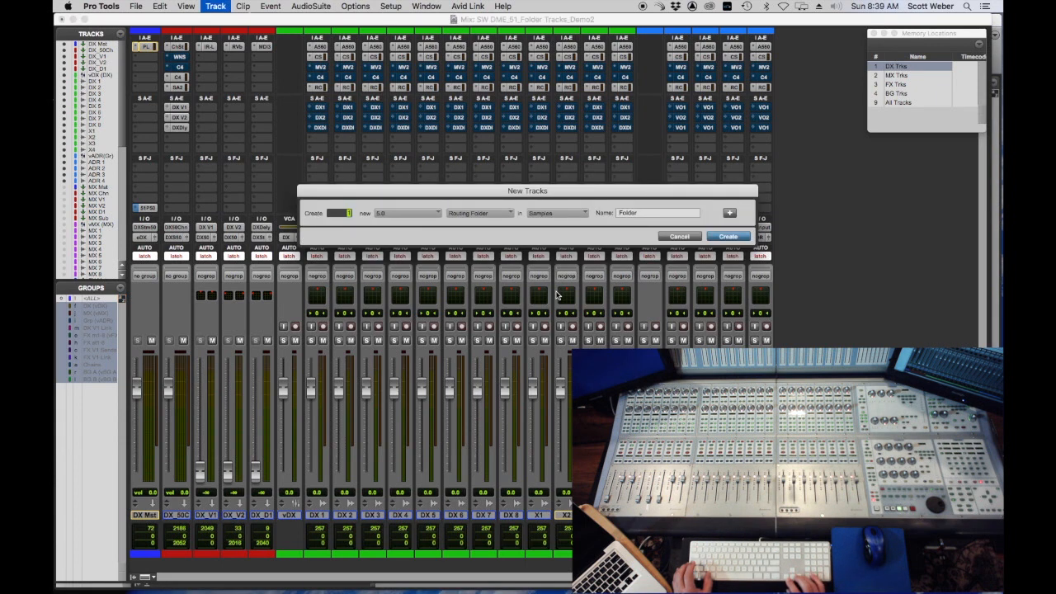
pyautogui.press('super+Left')
# Name the new routing folder DX Trks and create it.
pyautogui.click(639, 214)
pyautogui.doubleClick(640, 213)
pyautogui.write('DX Tr')
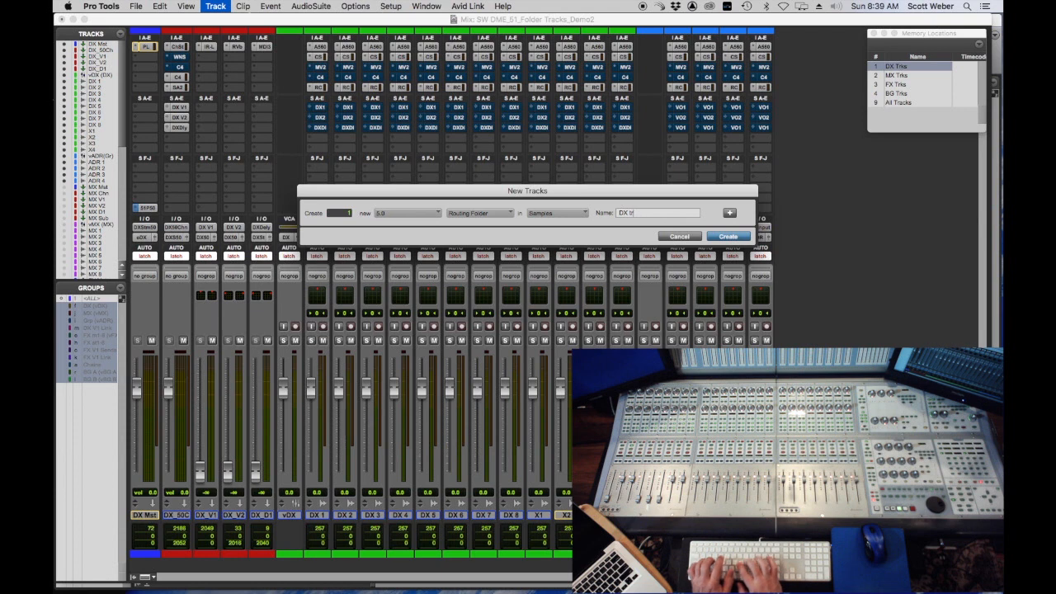
pyautogui.write('ks')
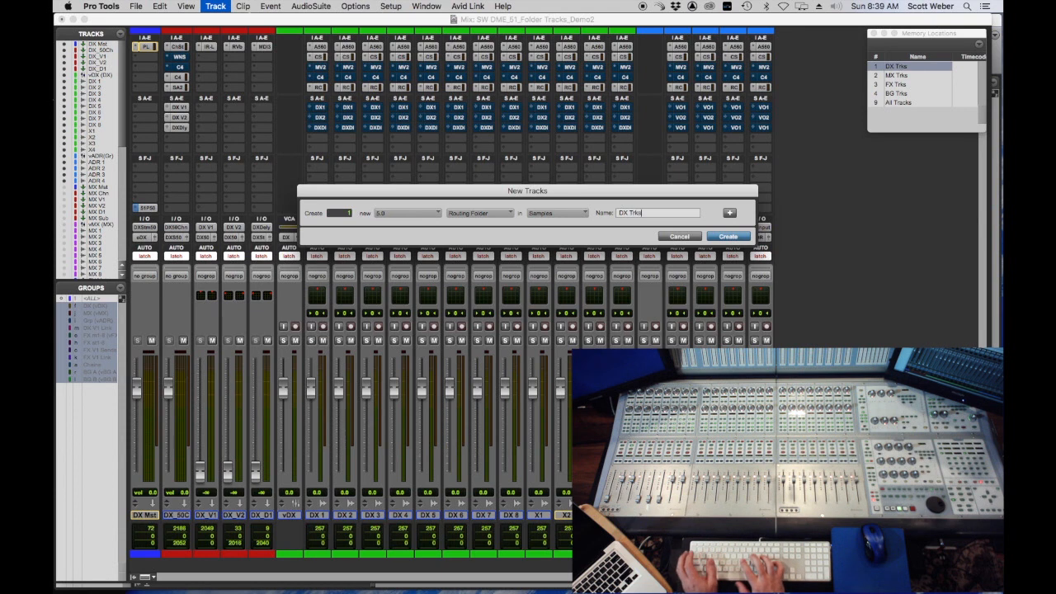
pyautogui.press('Return')
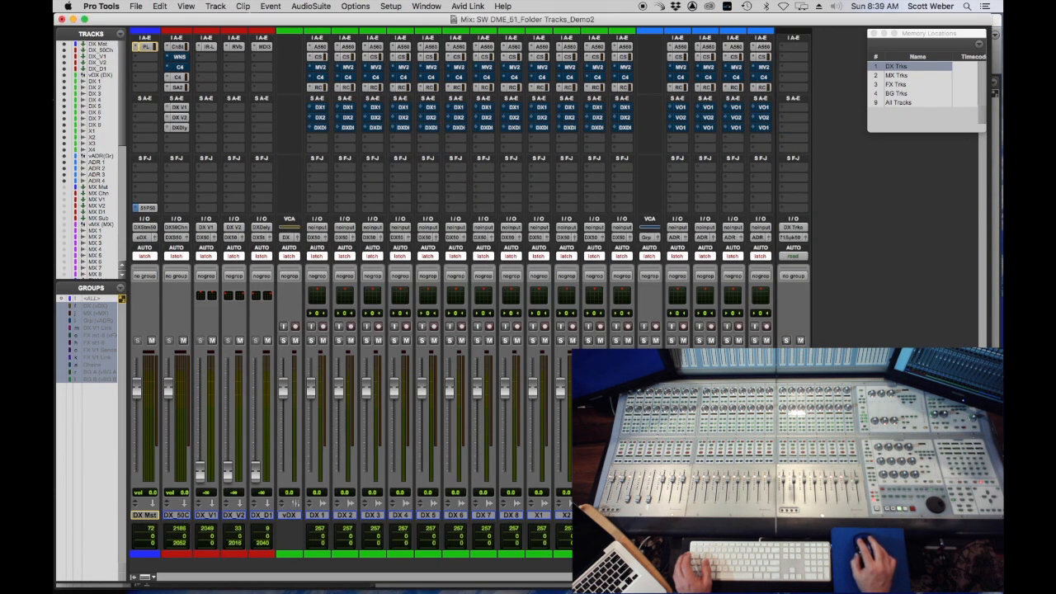
# Place the DX Trks routing folder ahead of the DX Mst track and select DX Mst.
pyautogui.moveTo(793, 514); pyautogui.dragTo(130, 523)
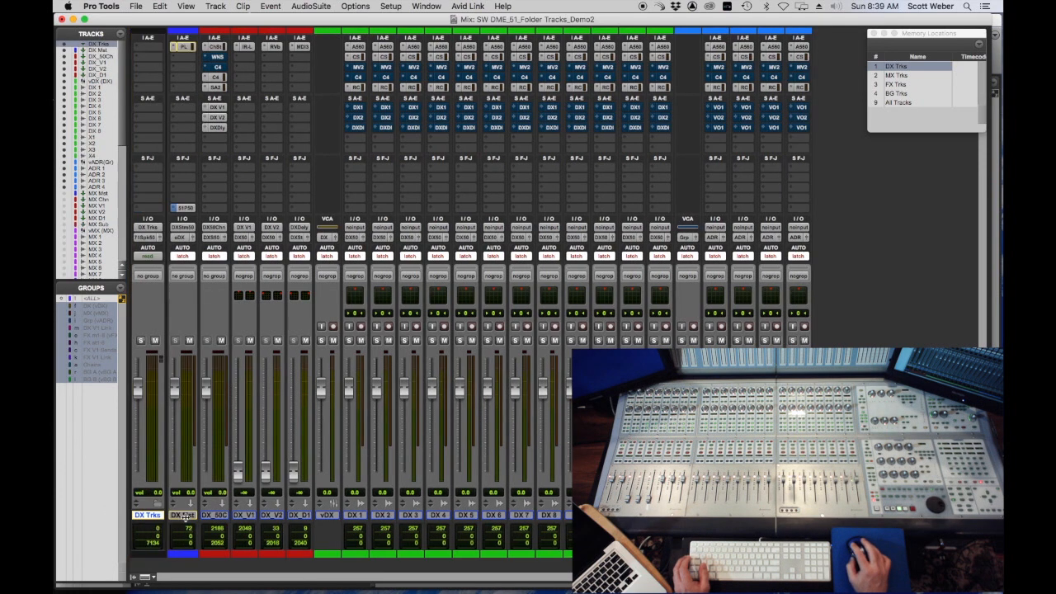
pyautogui.click(182, 515)
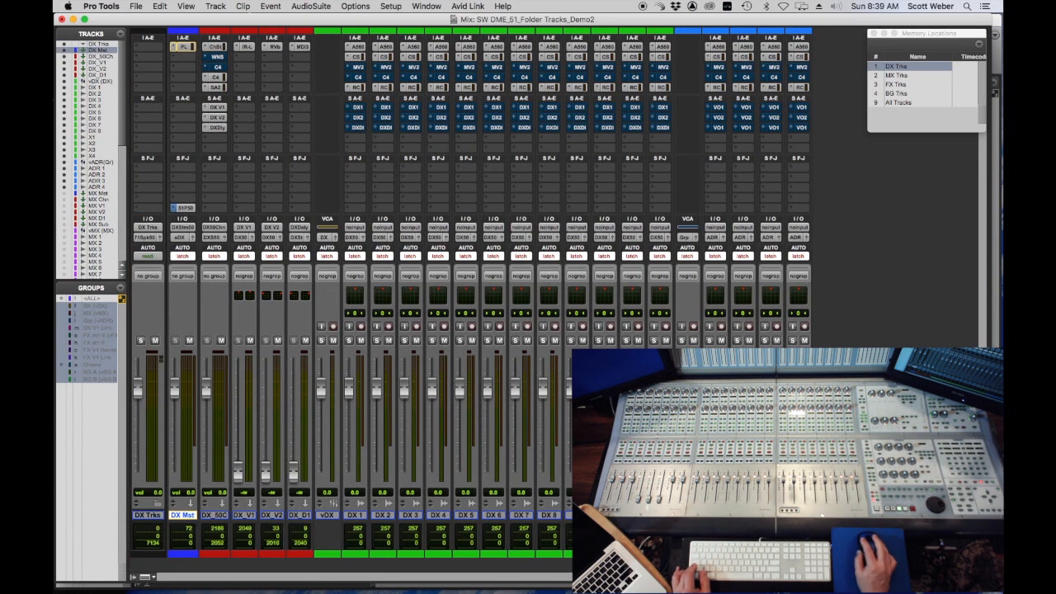
# Move the dialogue tracks from DX Mst through ADR 4 into the DX Trks routing folder and collapse the folder.
pyautogui.click(150, 515)
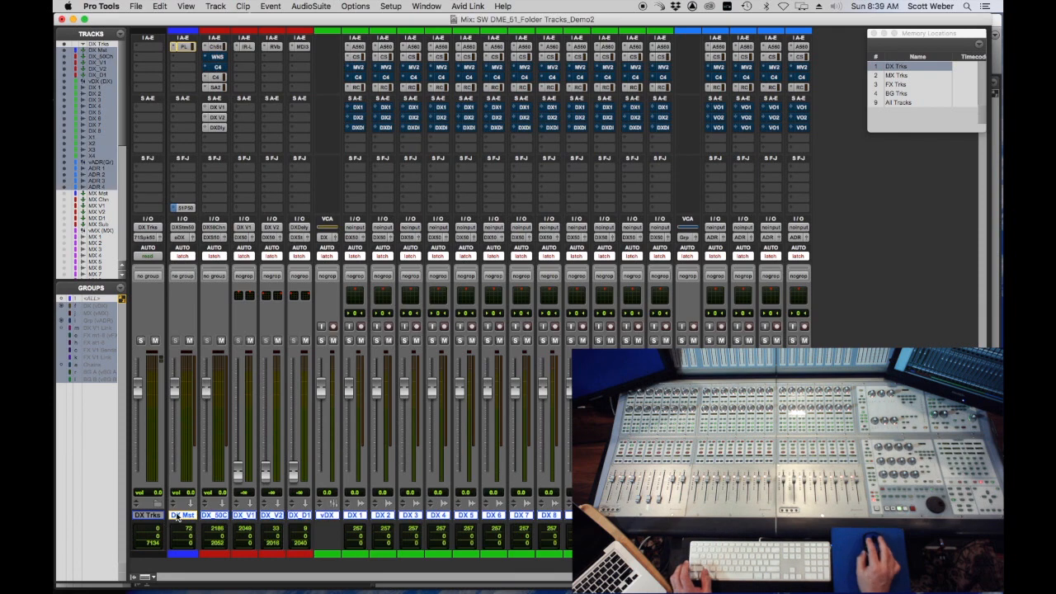
pyautogui.click(144, 515)
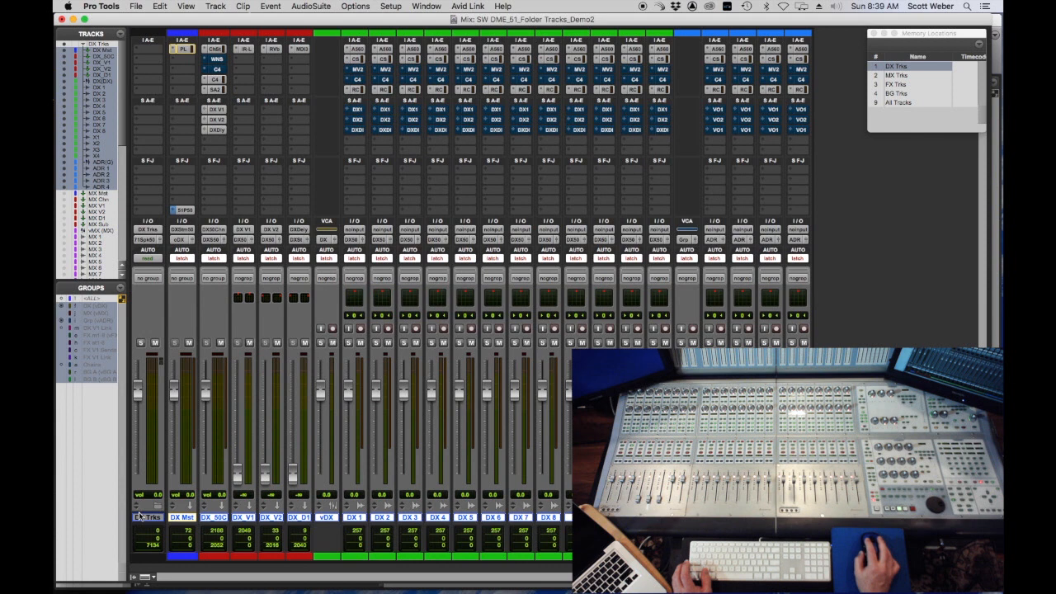
pyautogui.click(158, 505)
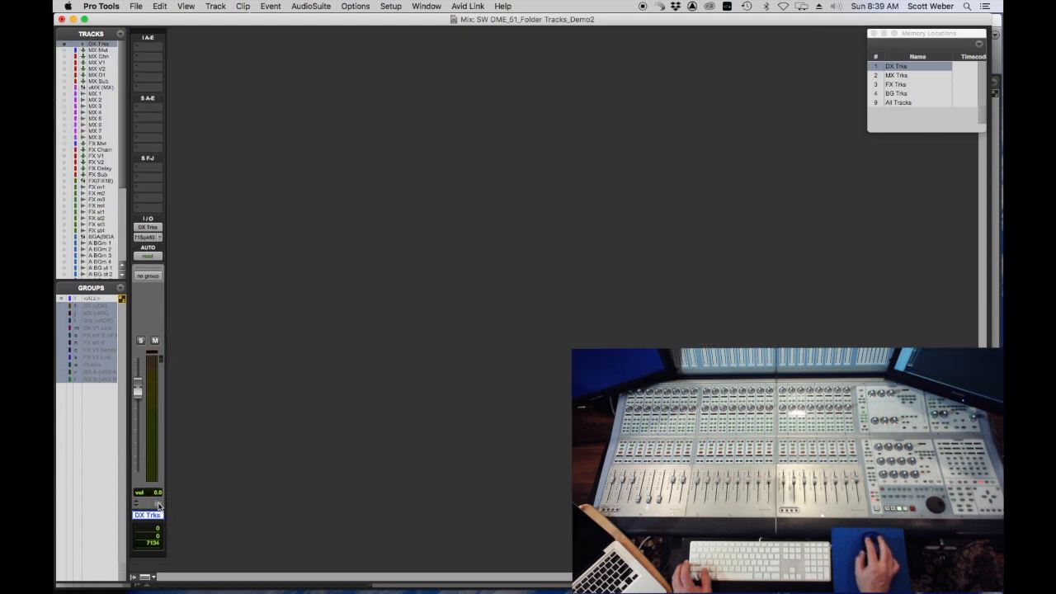
# Check the available input buses for the DX Trks routing folder without changing the assignment, and reopen the folder.
pyautogui.click(148, 227)
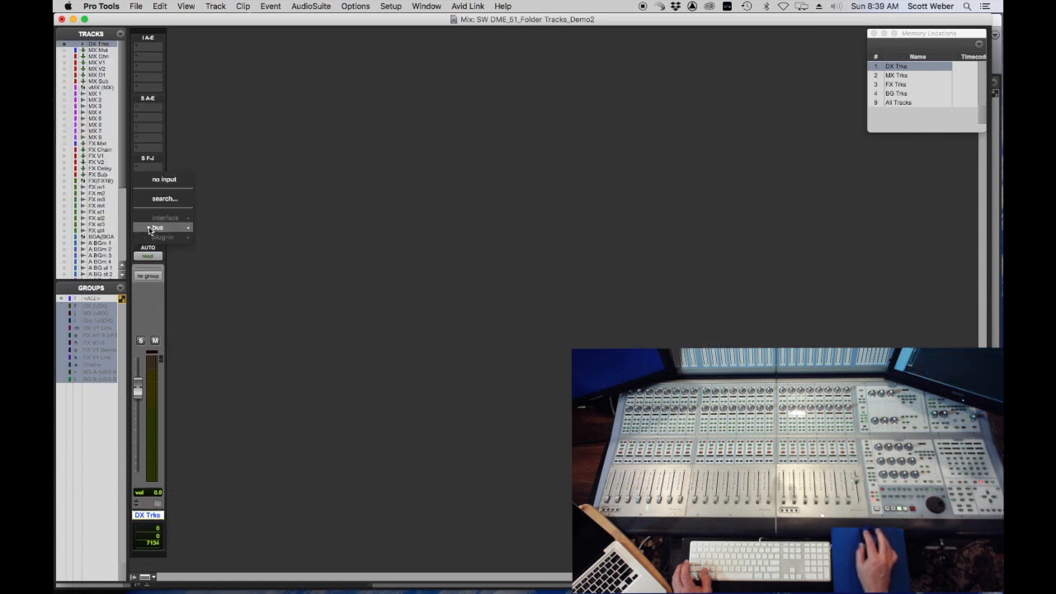
pyautogui.moveTo(161, 227)
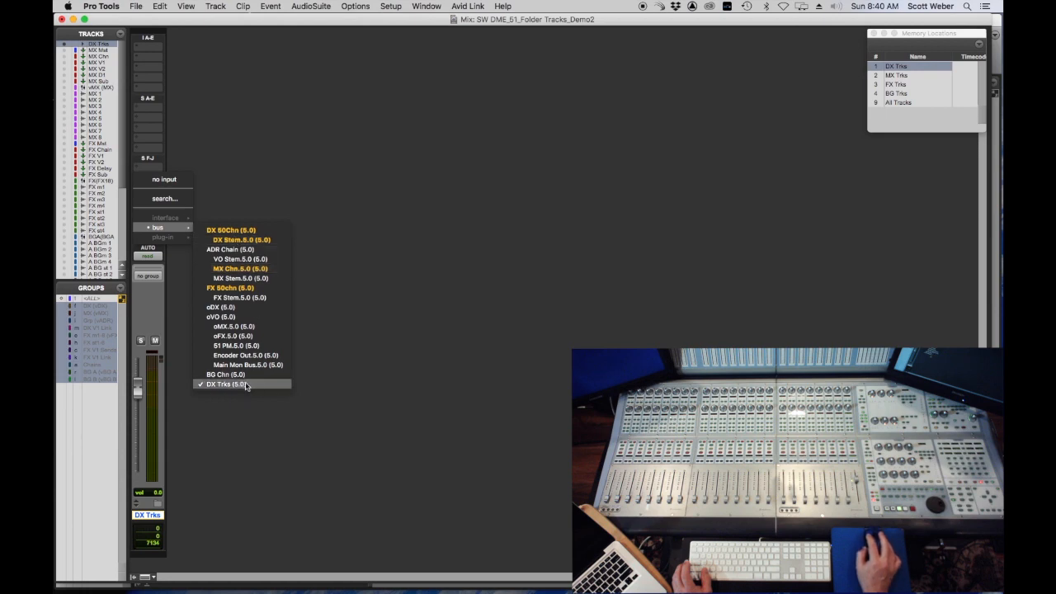
pyautogui.click(355, 363)
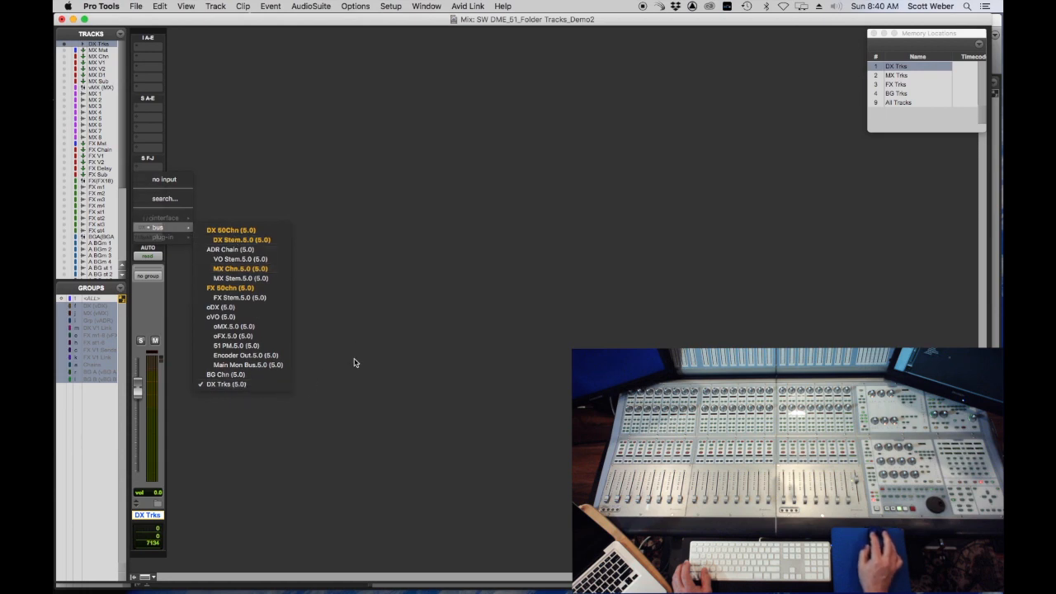
pyautogui.click(159, 502)
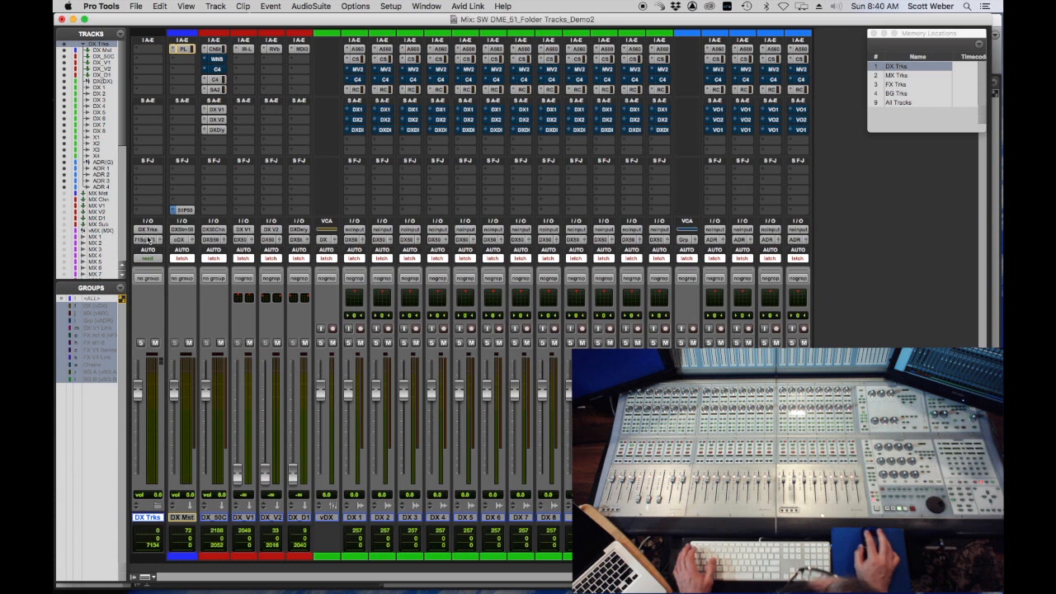
# Delete the DX Trks routing folder and keep its member tracks.
pyautogui.rightClick(147, 518)
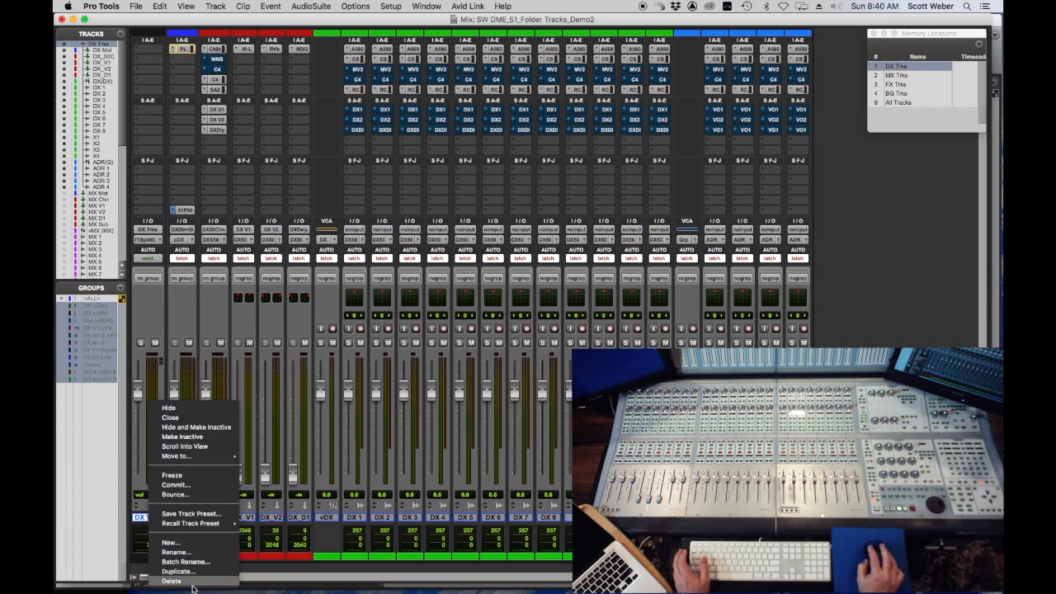
pyautogui.click(173, 581)
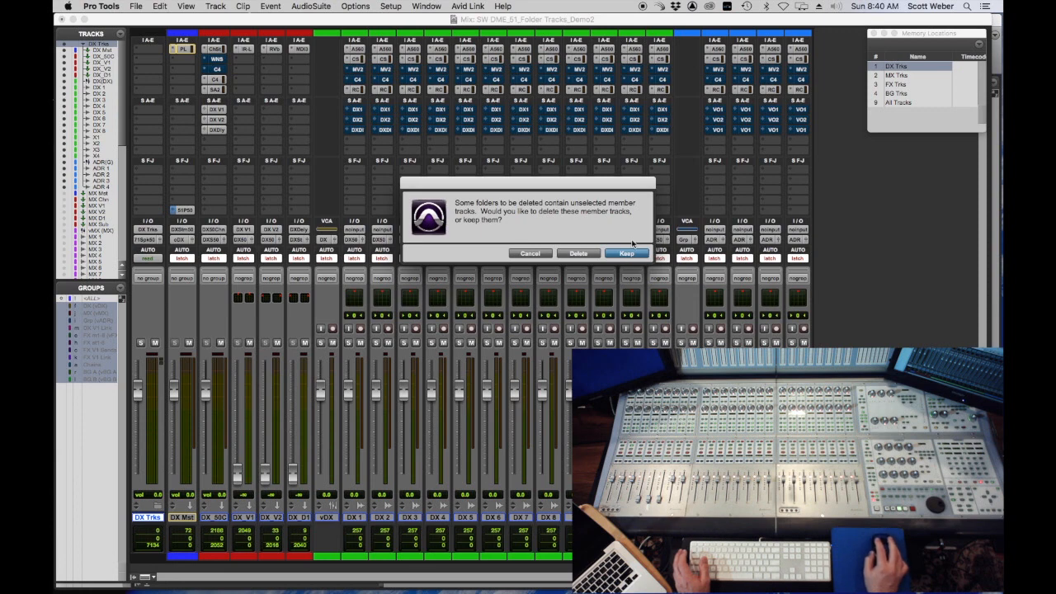
pyautogui.click(628, 255)
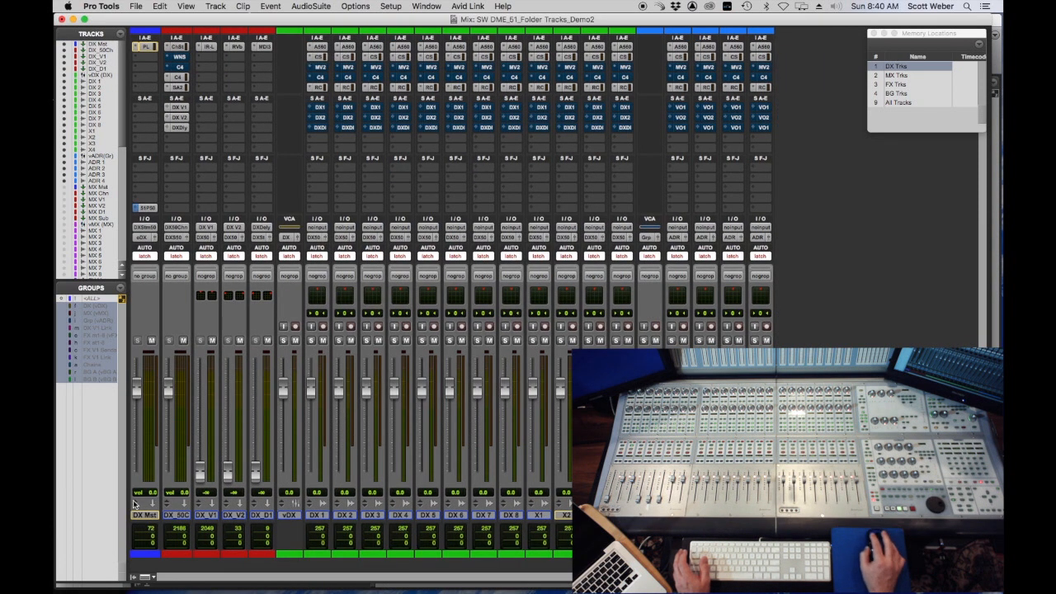
# Switch to the Edit window and convert the DX Mst aux track to a routing folder.
pyautogui.press('super+equal')
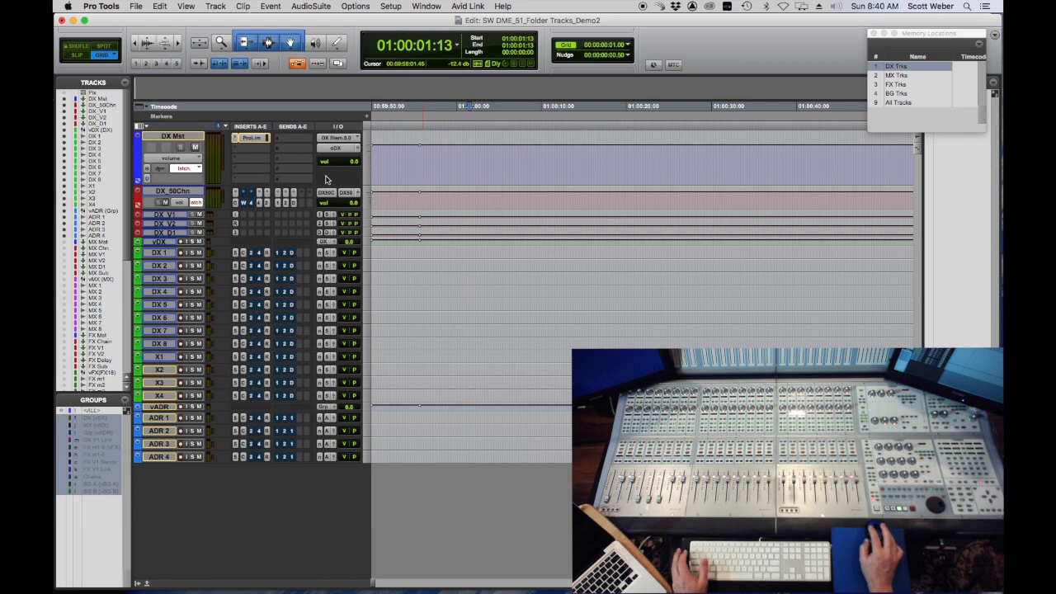
pyautogui.click(175, 137)
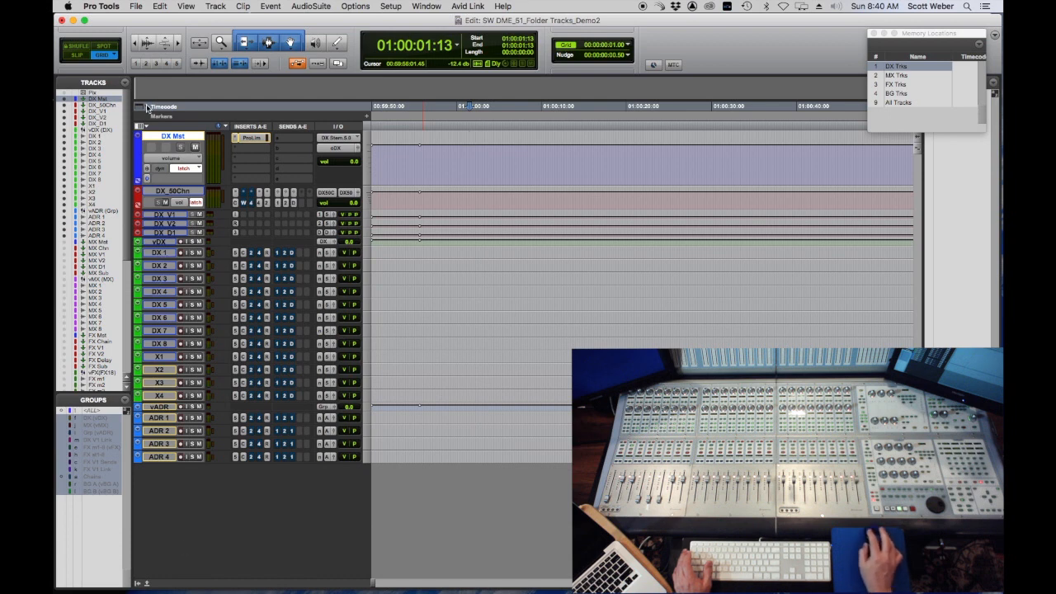
pyautogui.rightClick(181, 135)
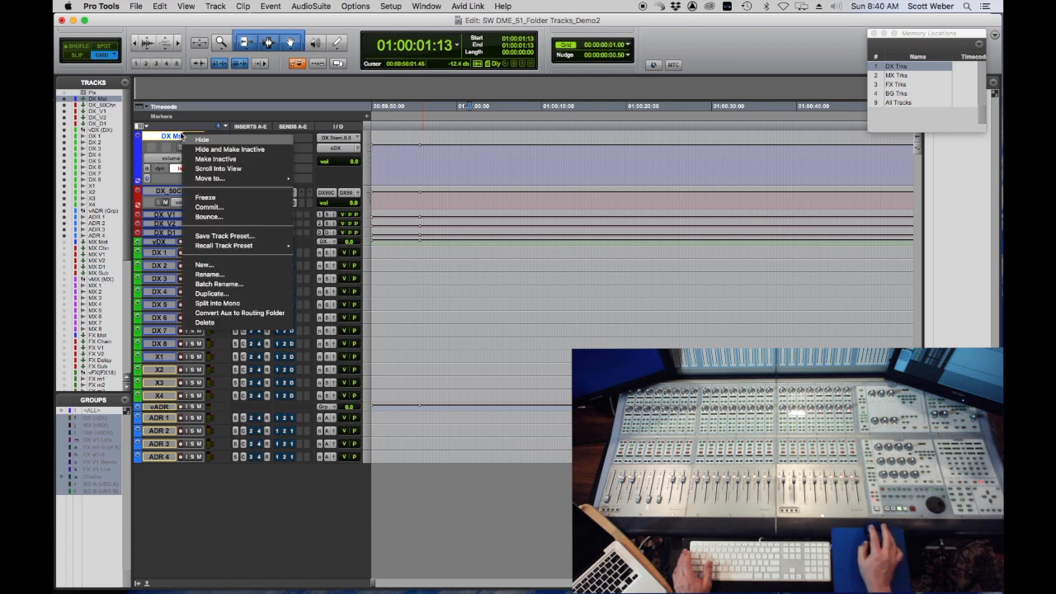
pyautogui.click(245, 314)
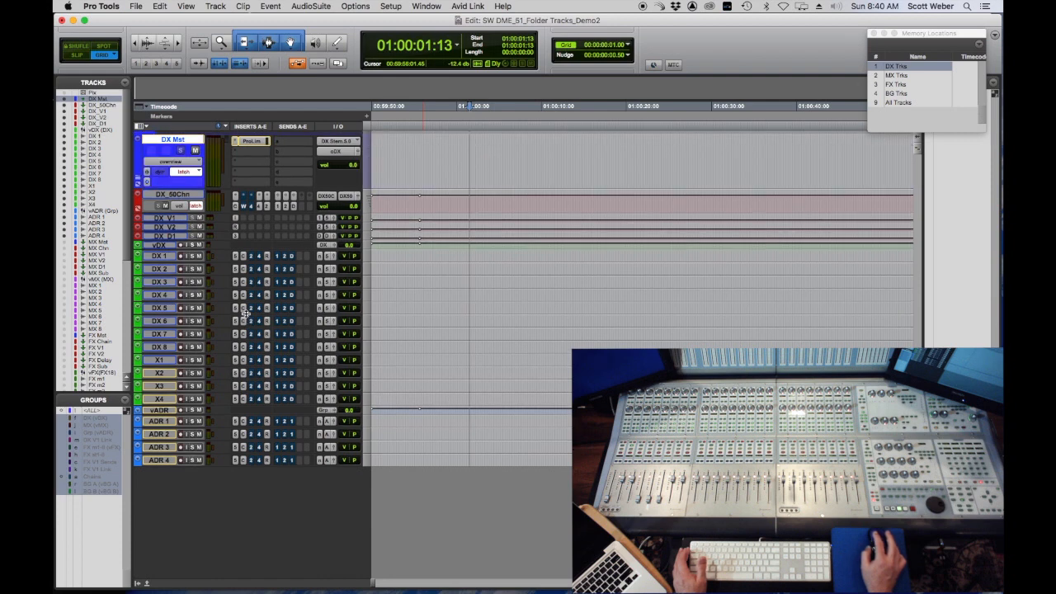
# Move the tracks from DX_50Chn through ADR 4 into the DX Mst routing folder.
pyautogui.click(185, 195)
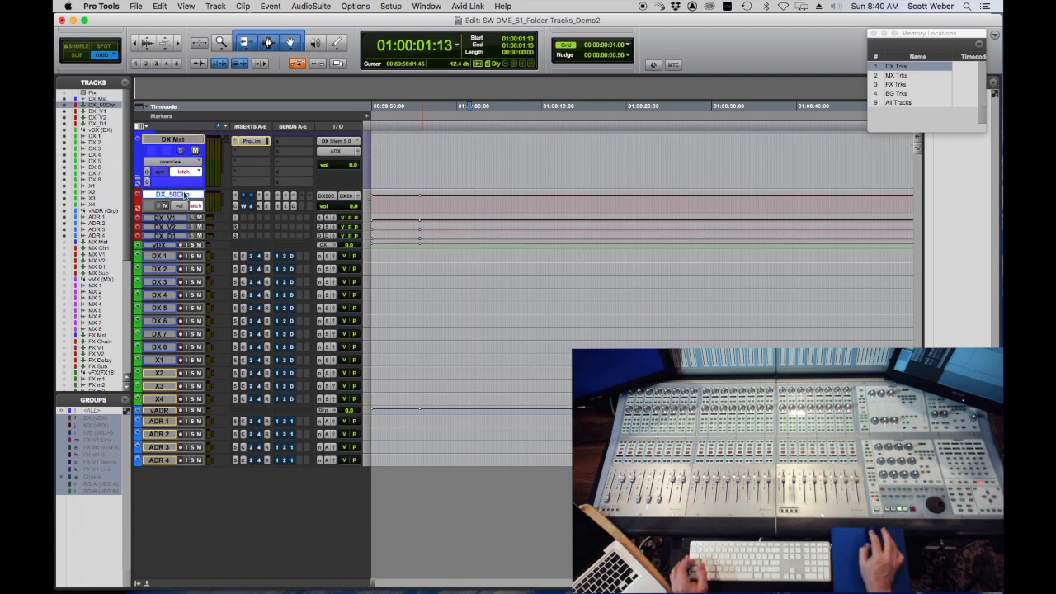
pyautogui.keyDown('shift'); pyautogui.click(163, 463); pyautogui.keyUp('shift')
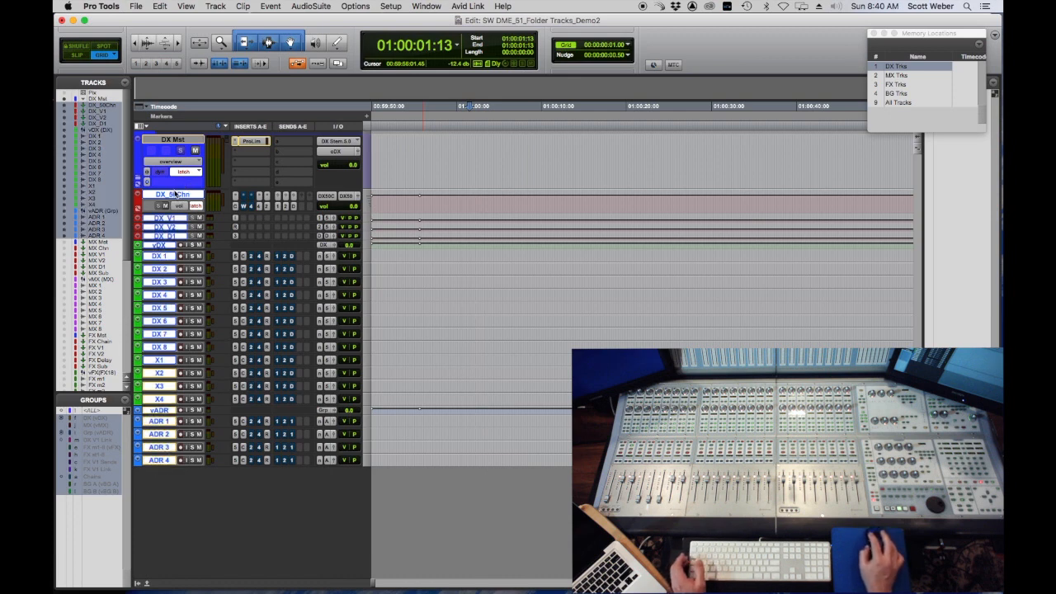
pyautogui.click(175, 188)
pyautogui.moveTo(175, 189); pyautogui.dragTo(175, 154)
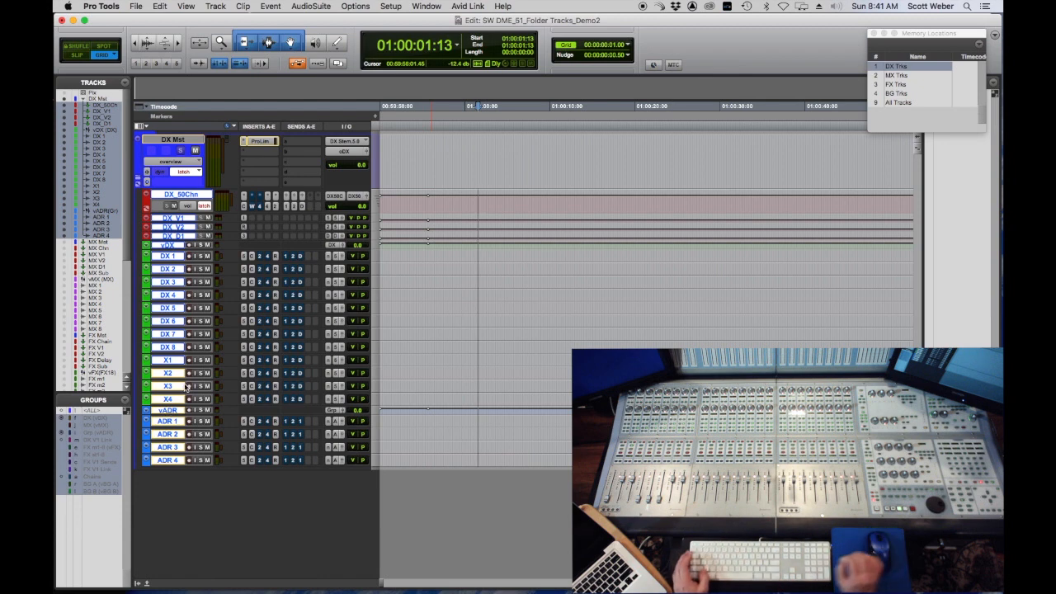
# Review the DX Mst folder in the Mix window, return to the Edit window, and collapse and reopen the folder.
pyautogui.press('super+equal')
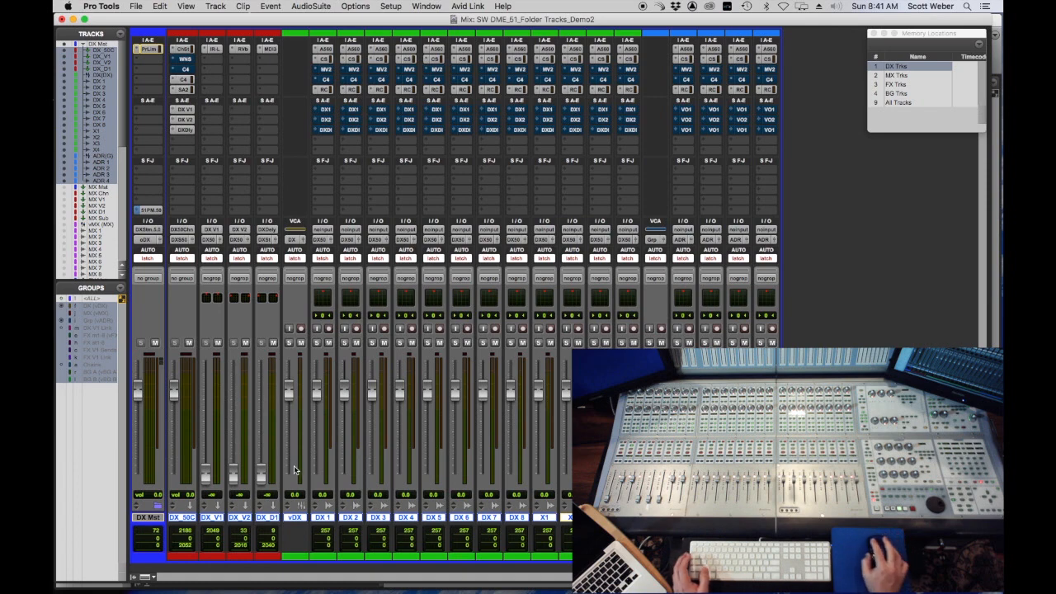
pyautogui.press('super+equal')
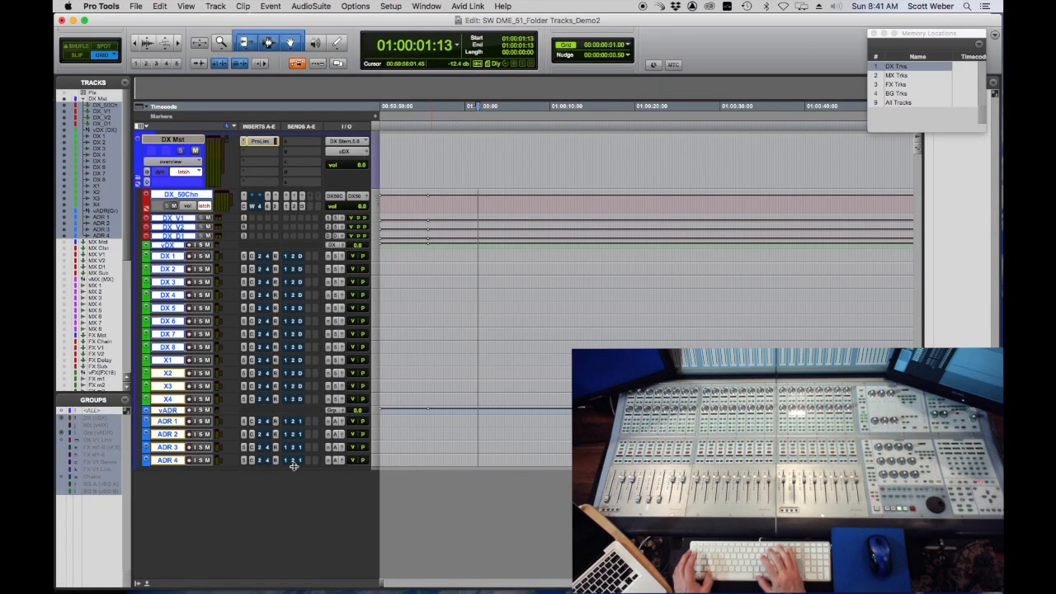
pyautogui.click(137, 177)
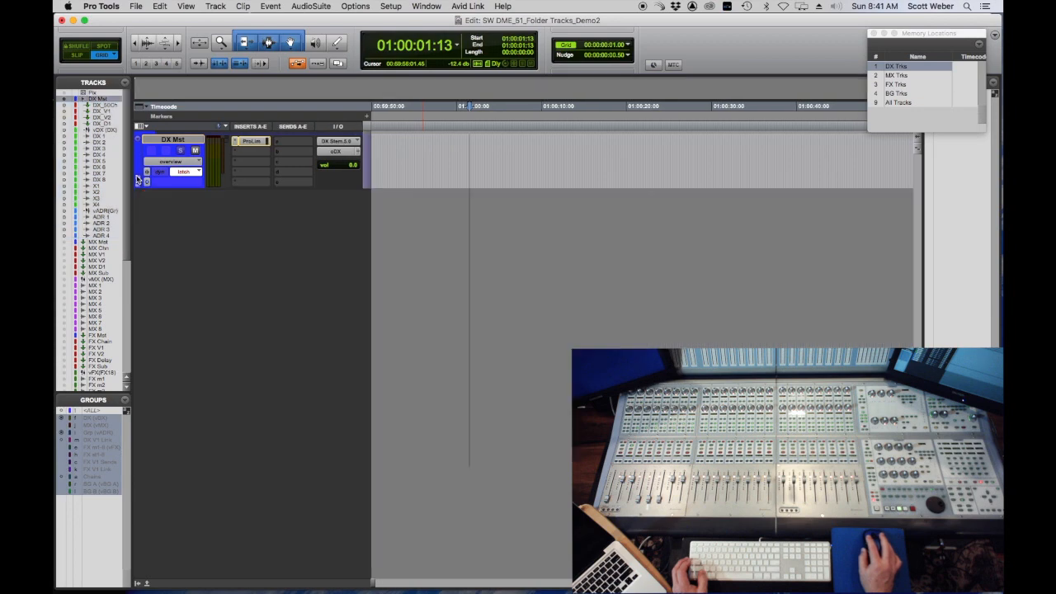
pyautogui.click(137, 177)
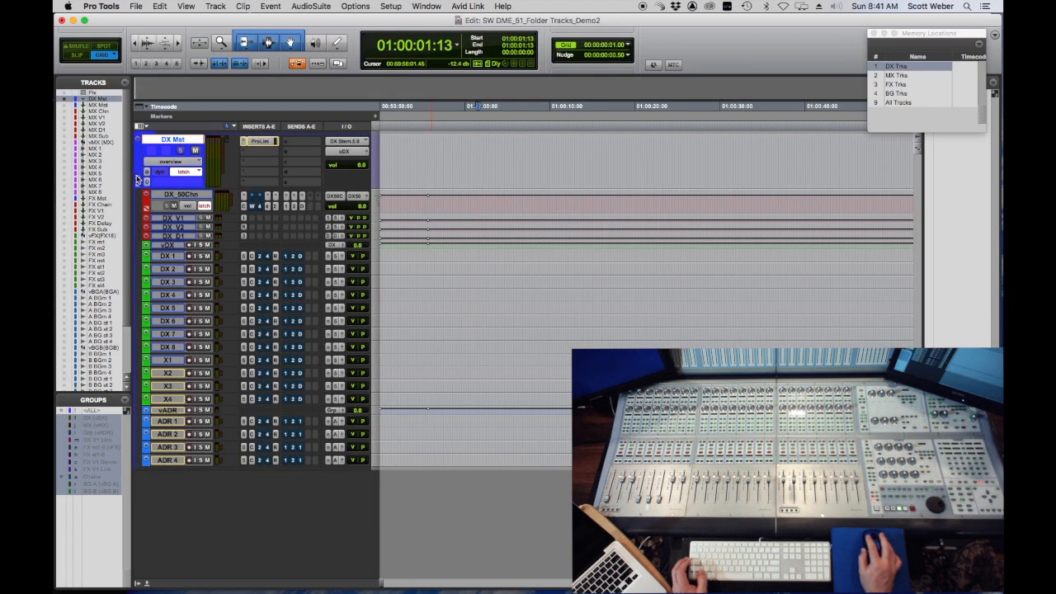
pyautogui.click(137, 177)
pyautogui.click(137, 178)
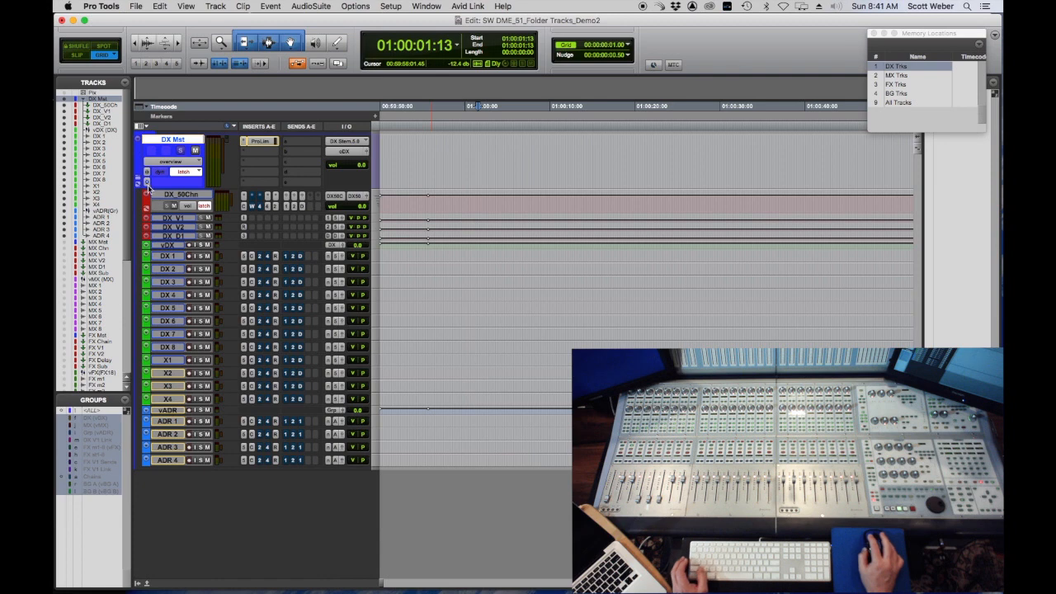
# Convert the DX_50Chn aux track inside the DX Mst folder to a routing folder.
pyautogui.click(186, 195)
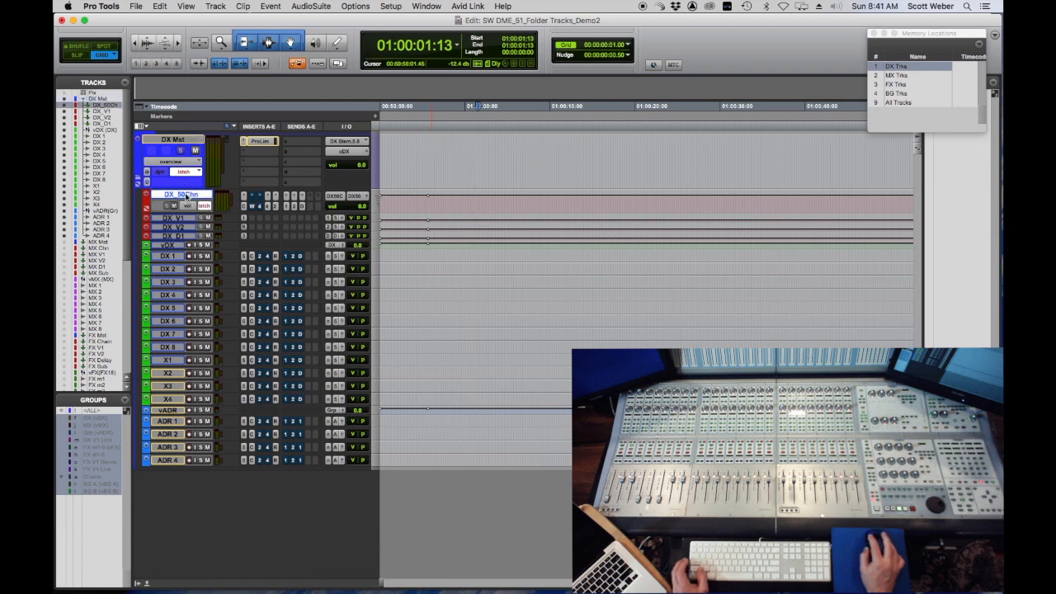
pyautogui.rightClick(188, 195)
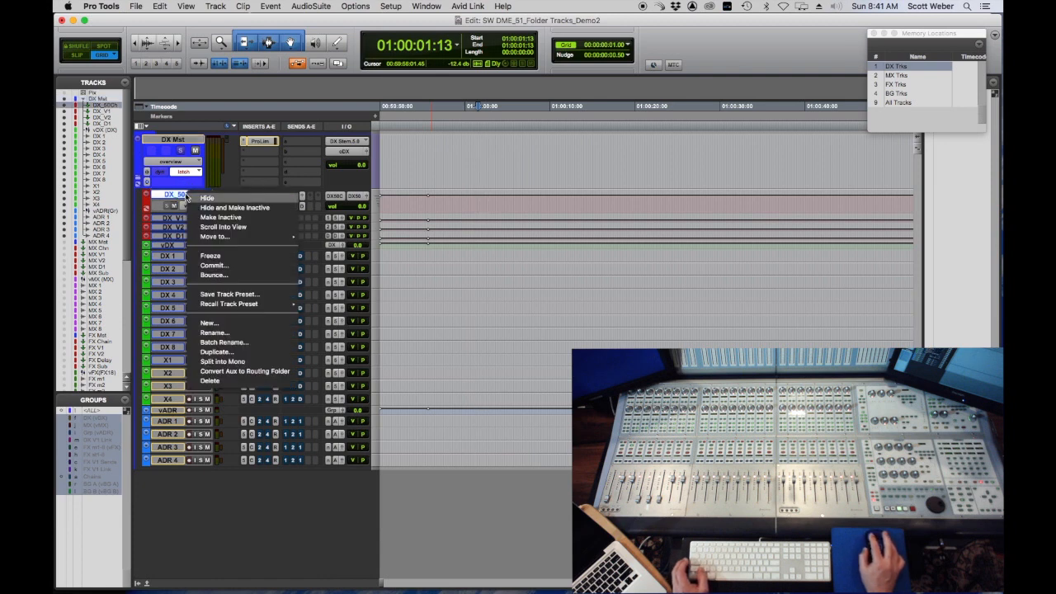
pyautogui.click(248, 371)
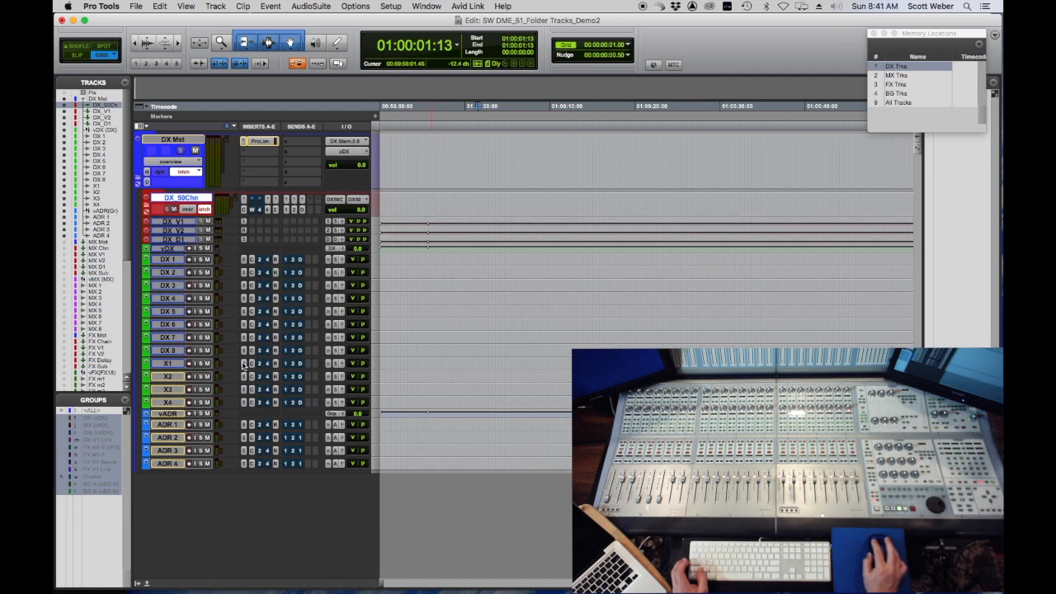
# Nest the tracks from DX_V1 through ADR 4 inside the DX_50Chn routing folder.
pyautogui.click(171, 223)
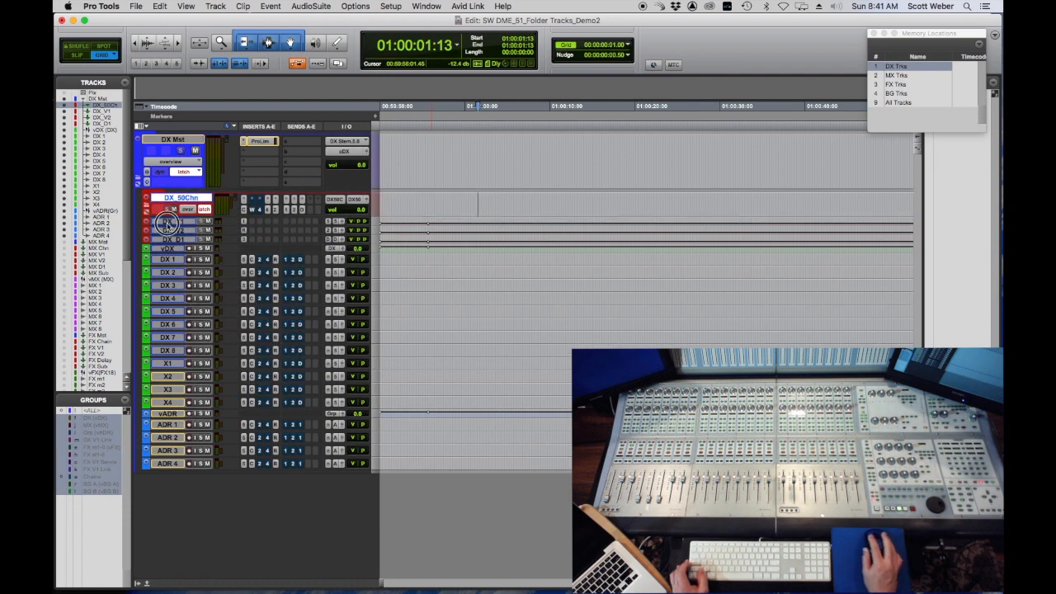
pyautogui.keyDown('shift'); pyautogui.click(169, 465); pyautogui.keyUp('shift')
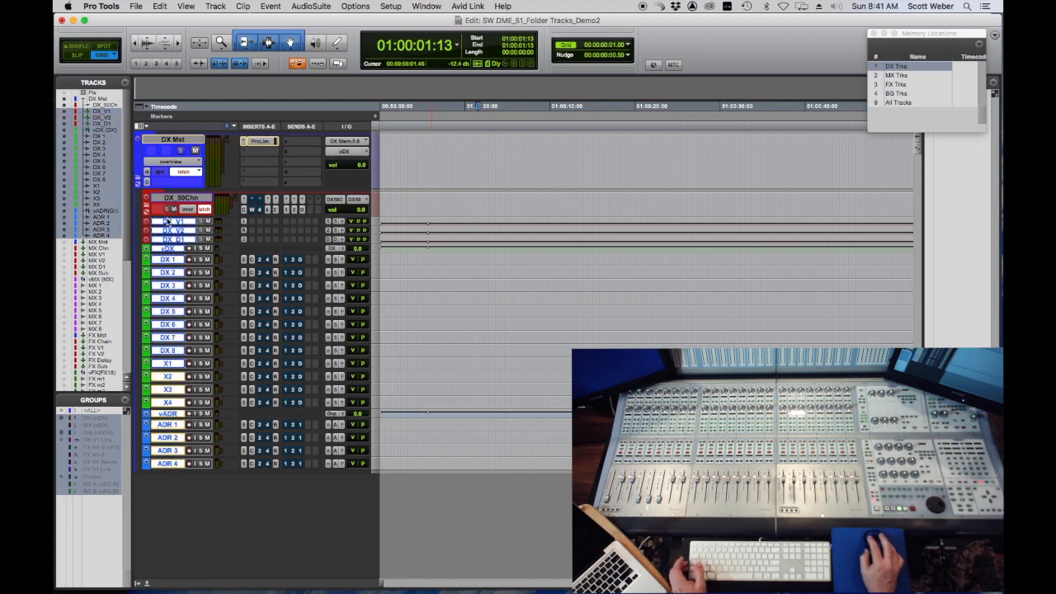
pyautogui.moveTo(169, 221); pyautogui.dragTo(175, 203)
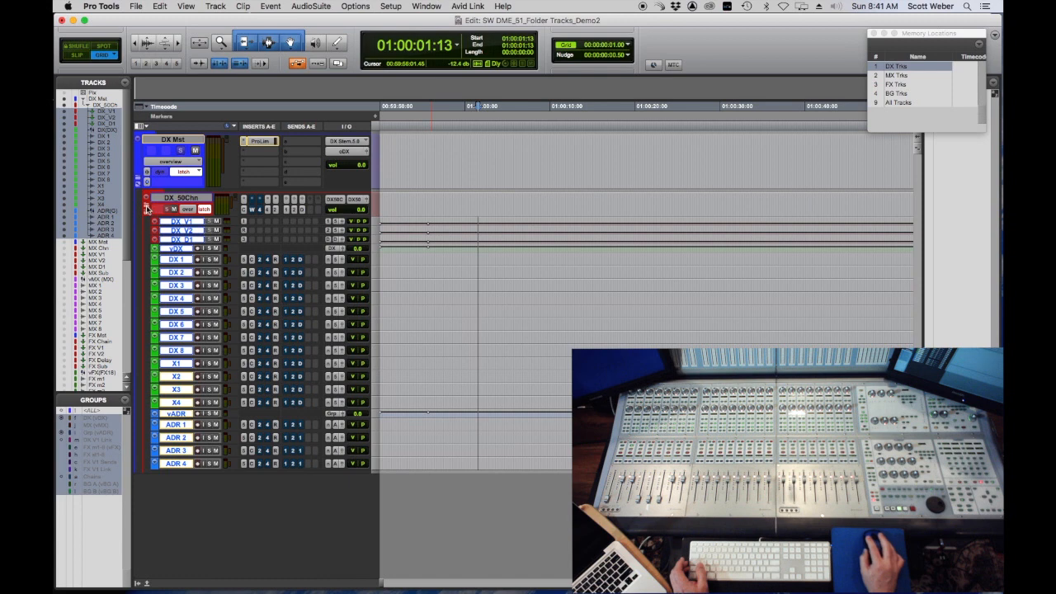
# Collapse the DX_50Chn and DX Mst folders, and expand both again to examine the nested structure.
pyautogui.click(146, 208)
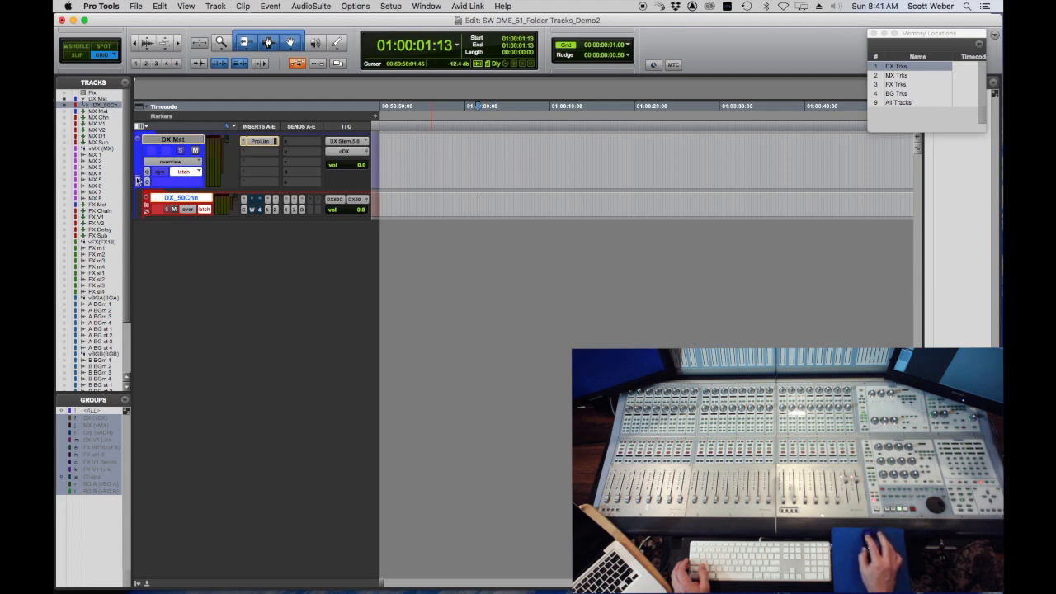
pyautogui.click(138, 180)
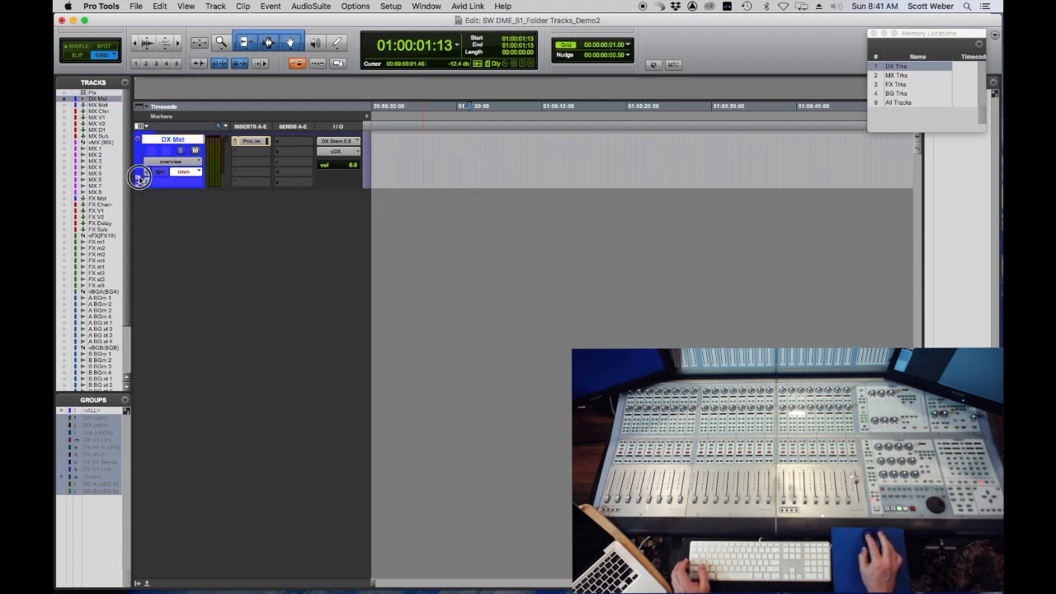
pyautogui.click(139, 179)
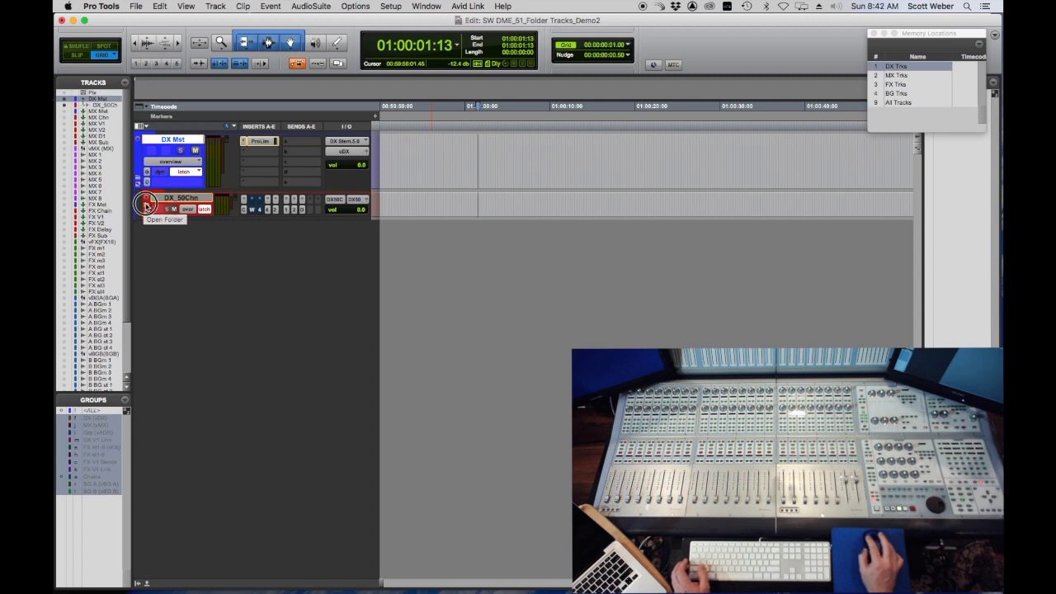
pyautogui.click(146, 207)
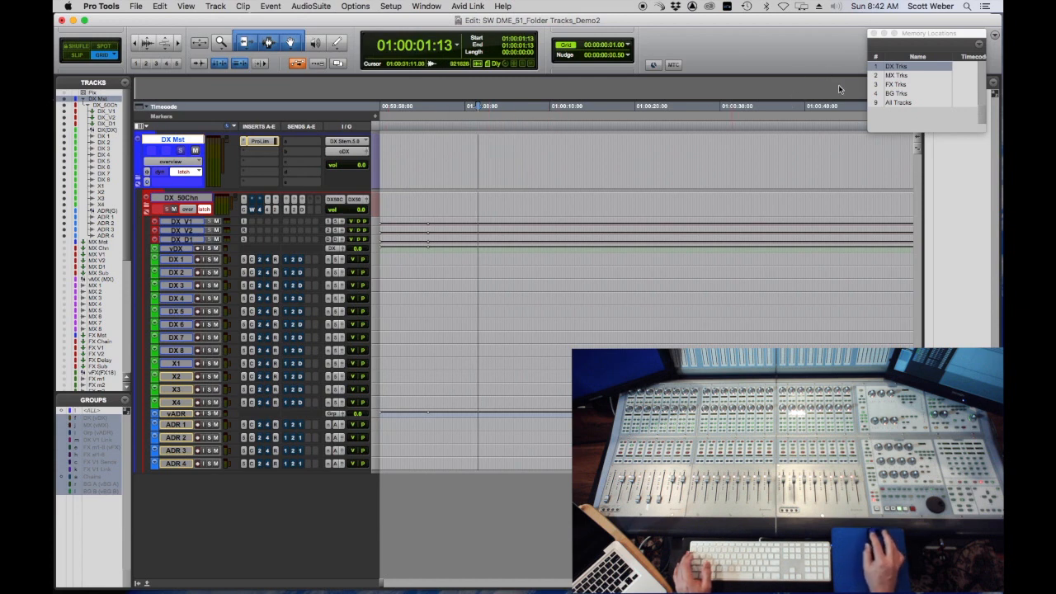
# Recall the MX Trks memory location and convert the MX Mst aux track to a routing folder in the Mix window.
pyautogui.click(904, 76)
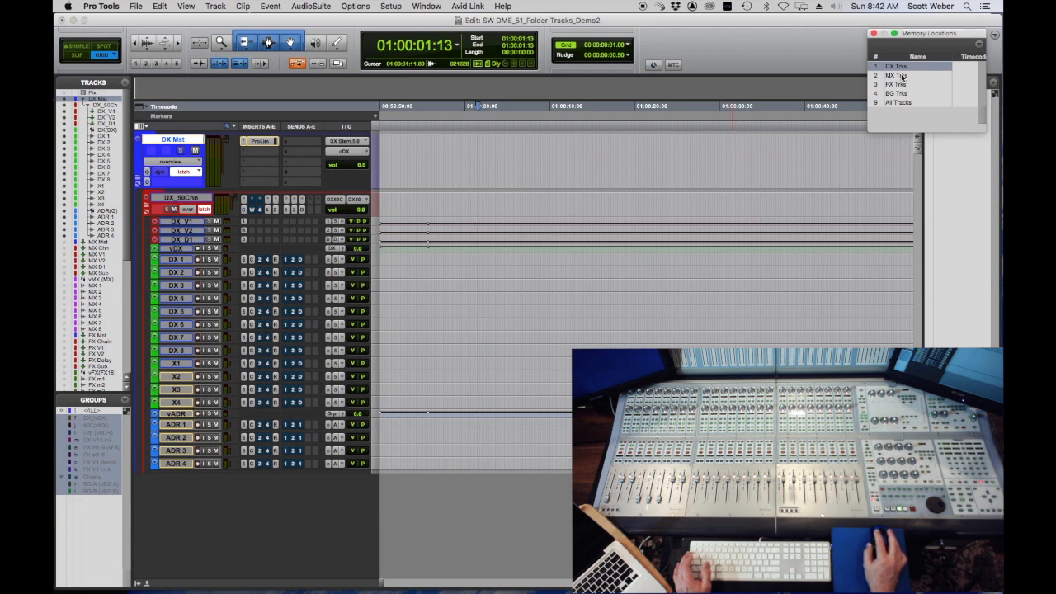
pyautogui.click(904, 76)
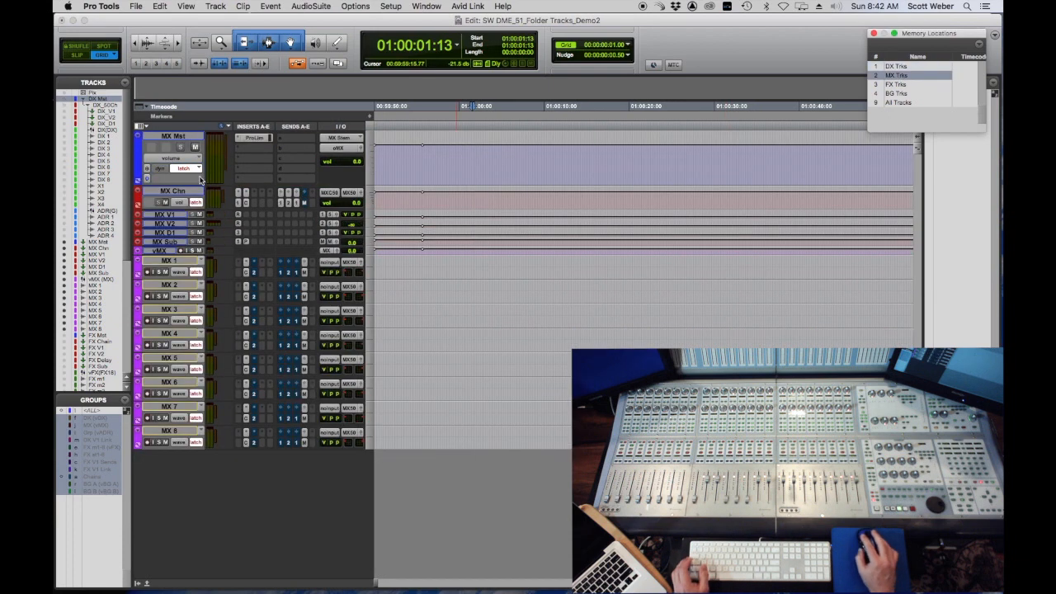
pyautogui.click(162, 138)
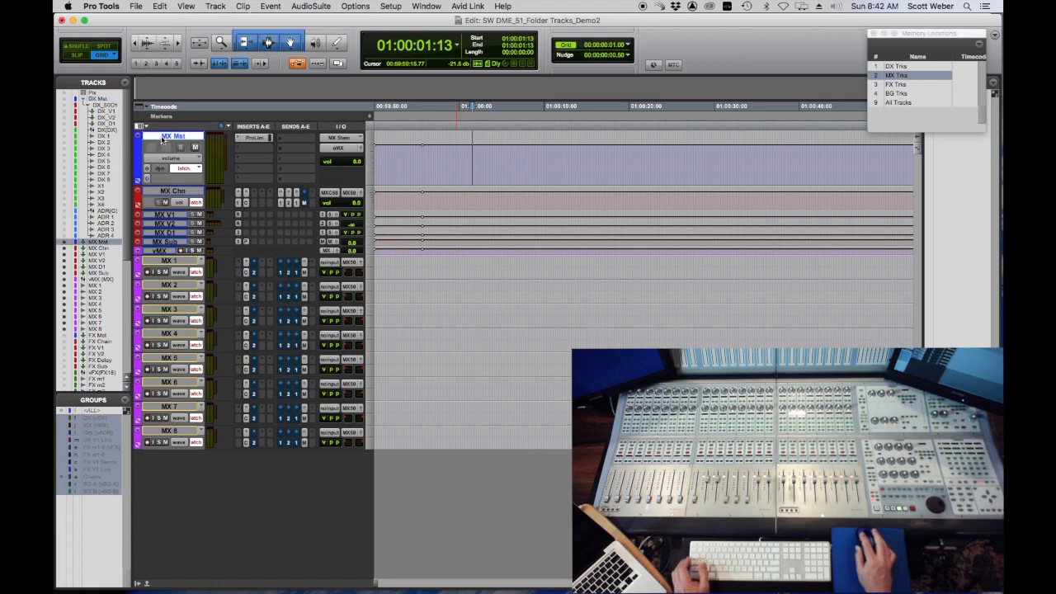
pyautogui.press('super+equal')
pyautogui.rightClick(140, 516)
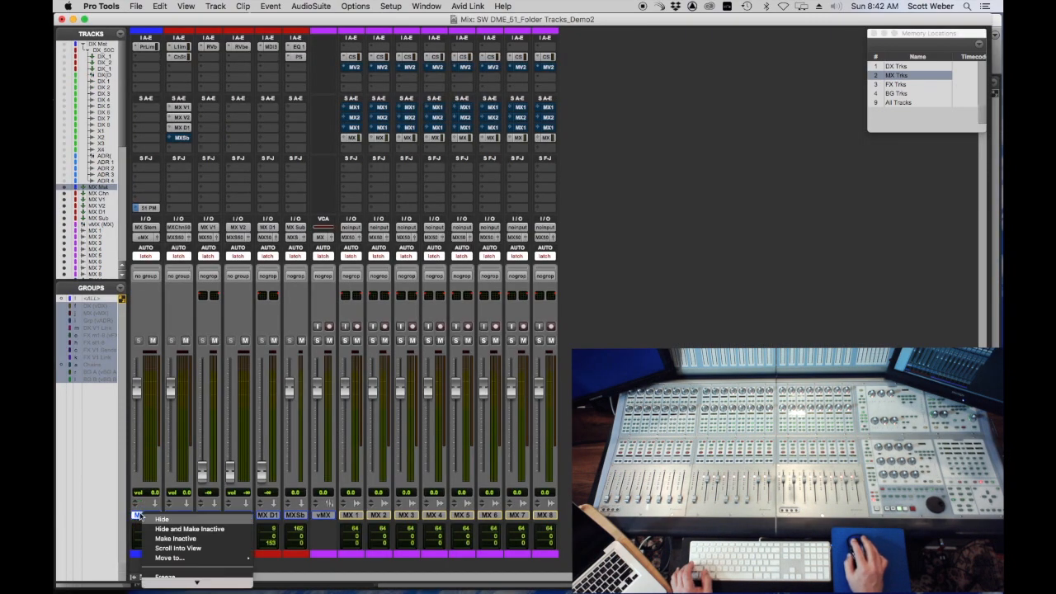
pyautogui.moveTo(197, 581)
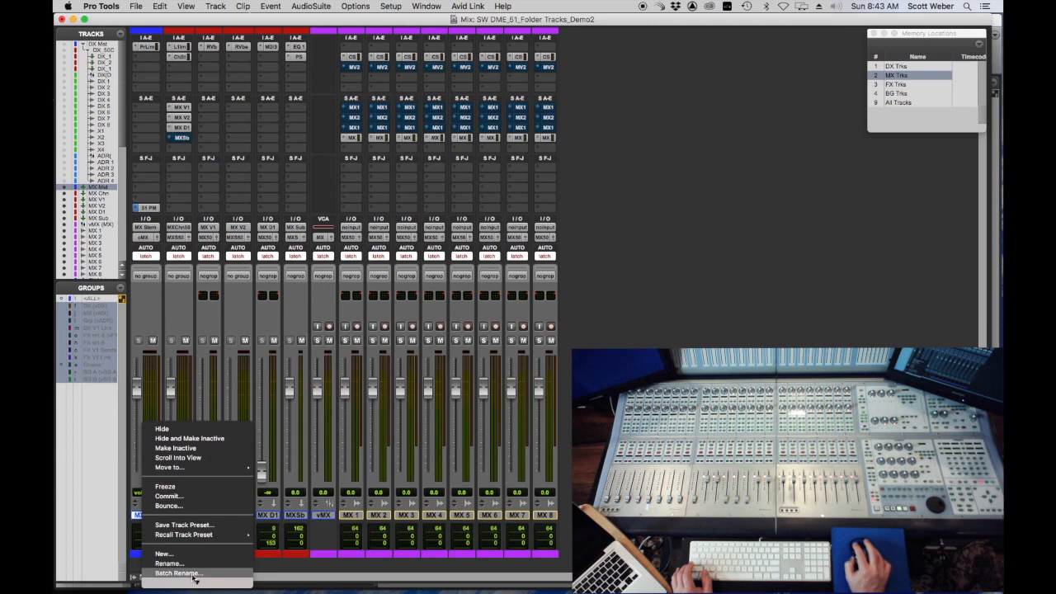
pyautogui.click(196, 571)
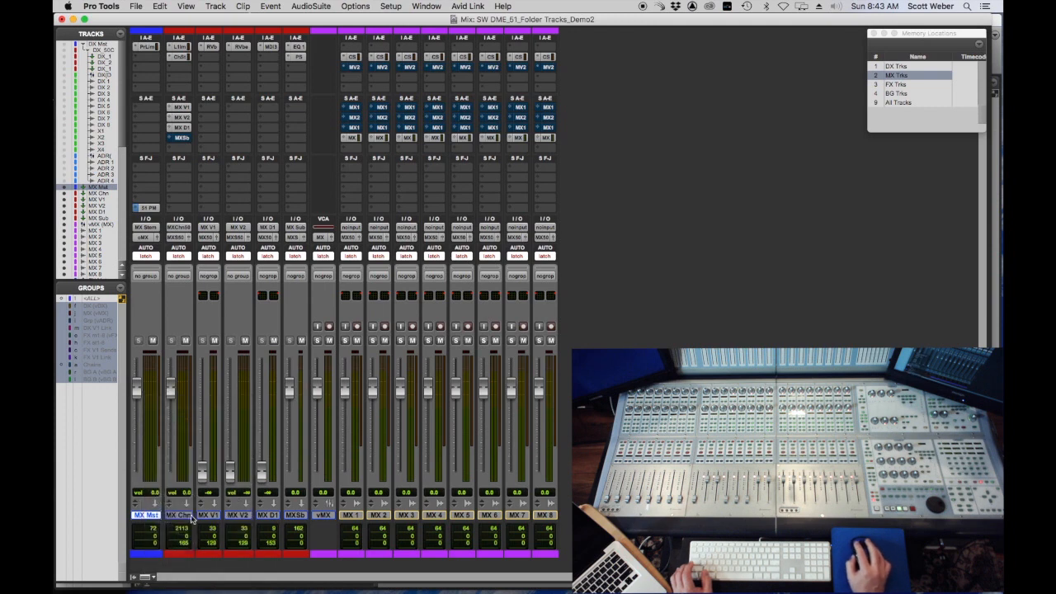
# Nest the tracks from MX Chn through MX 8 inside the MX Mst folder, then collapse and reopen it.
pyautogui.click(183, 517)
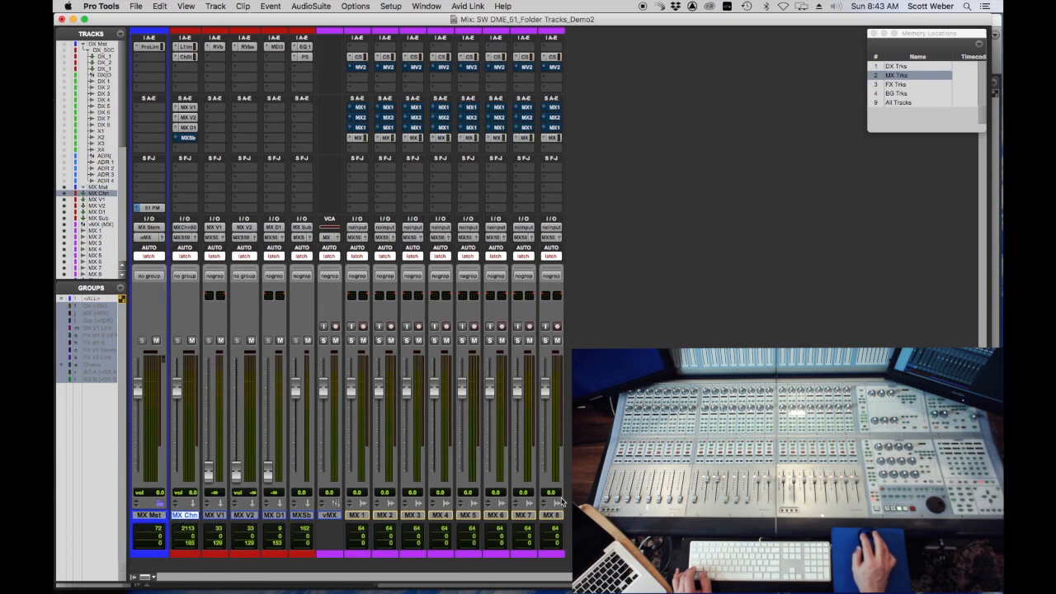
pyautogui.keyDown('shift'); pyautogui.click(550, 515); pyautogui.keyUp('shift')
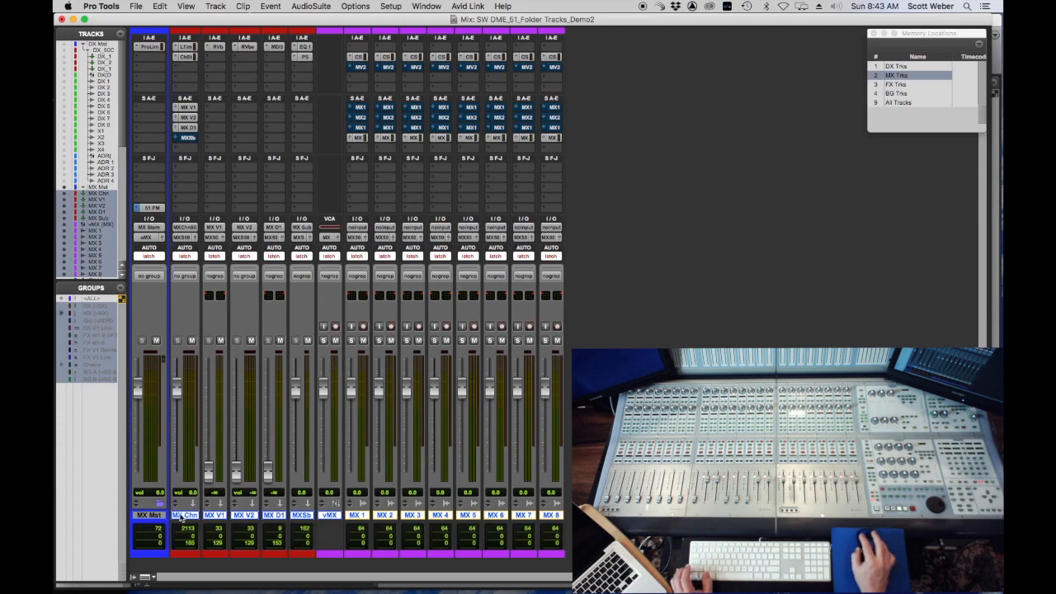
pyautogui.moveTo(180, 516); pyautogui.dragTo(148, 518)
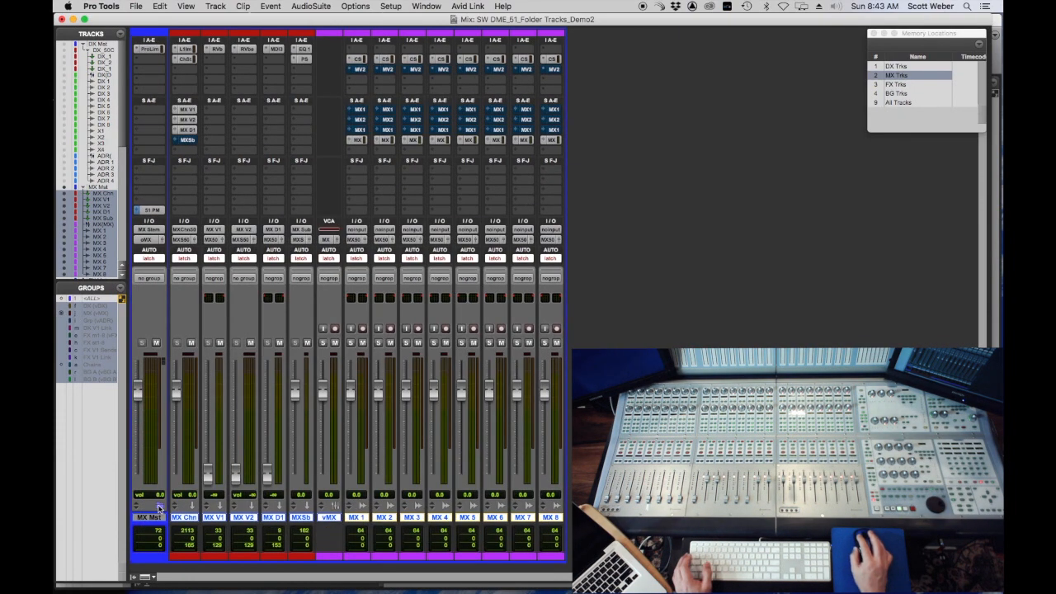
pyautogui.click(158, 506)
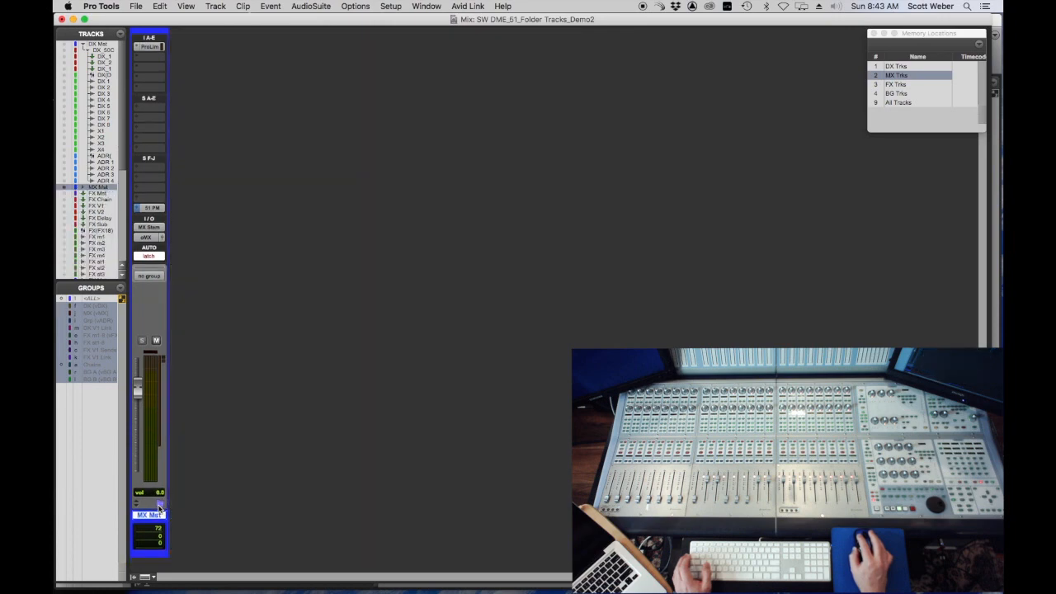
pyautogui.click(157, 506)
# Convert the MX Chn aux track inside the MX Mst folder to a routing folder.
pyautogui.click(187, 520)
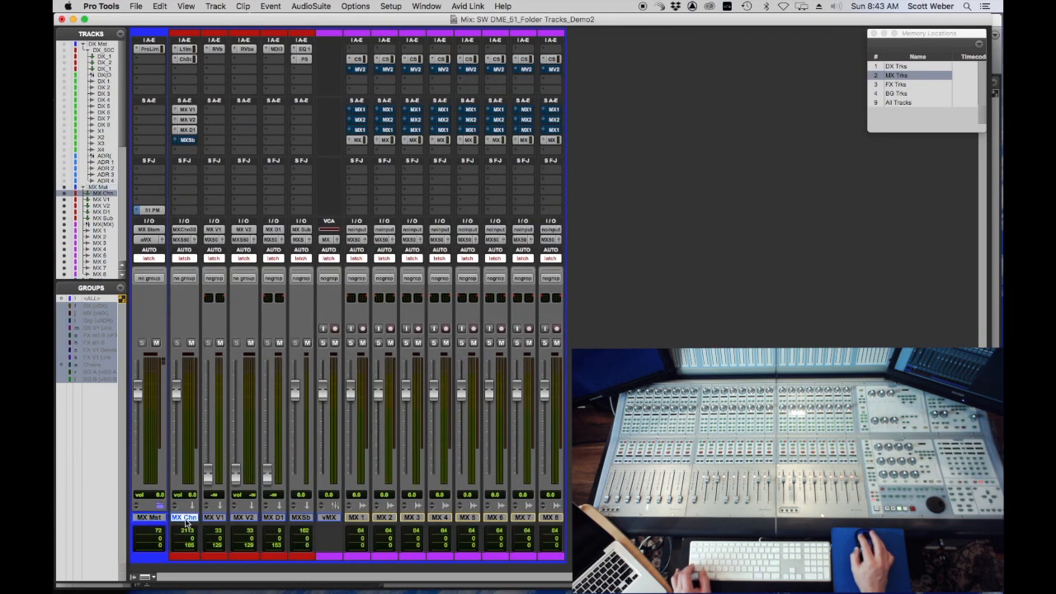
pyautogui.rightClick(187, 520)
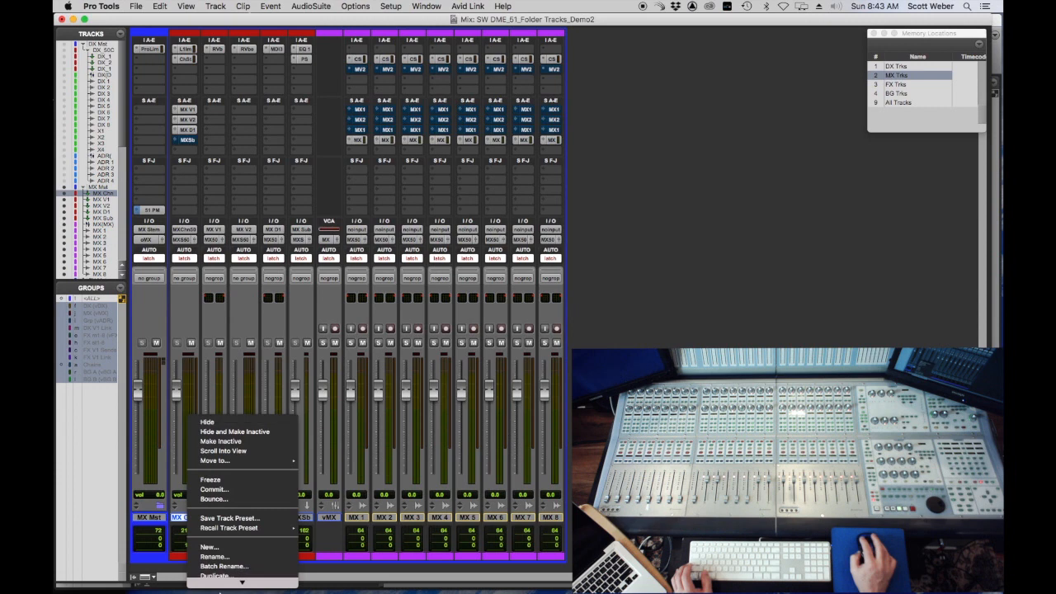
pyautogui.click(219, 573)
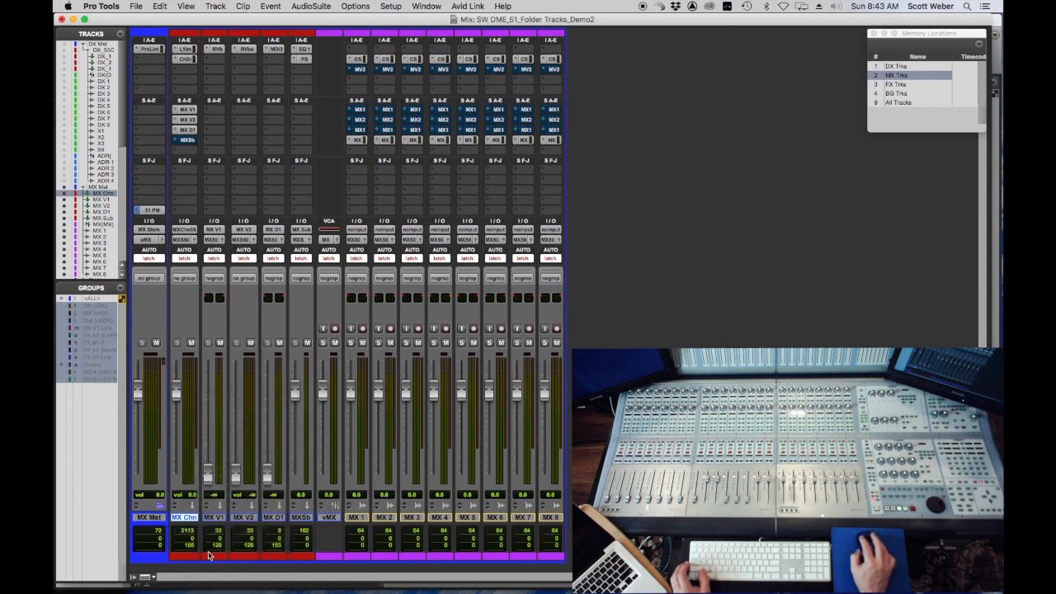
# Nest the tracks from MX V1 through MX 8 inside the MX Chn folder, then collapse and reopen it.
pyautogui.click(219, 520)
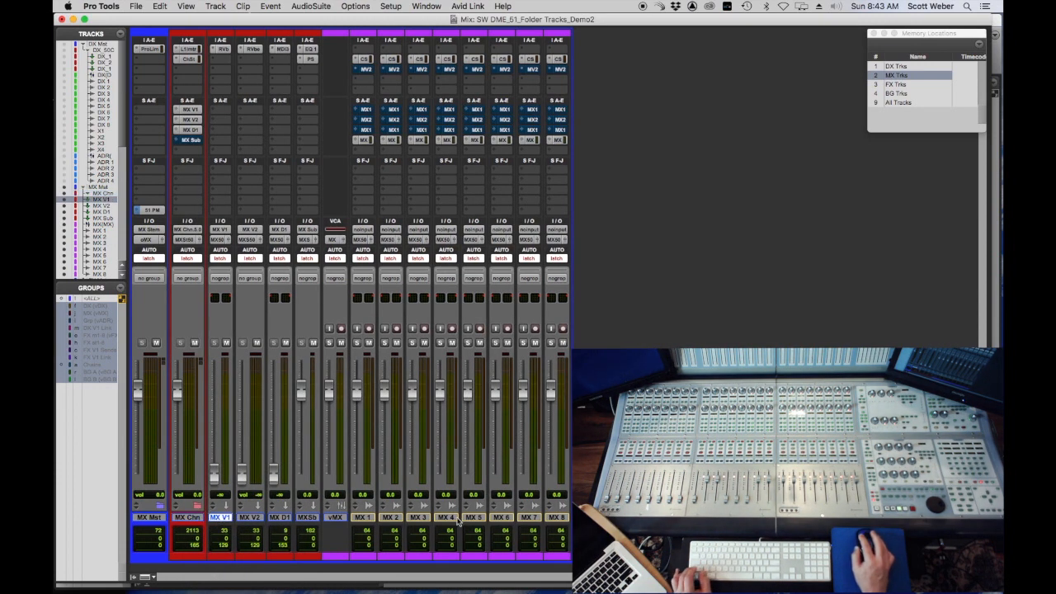
pyautogui.keyDown('shift'); pyautogui.click(551, 518); pyautogui.keyUp('shift')
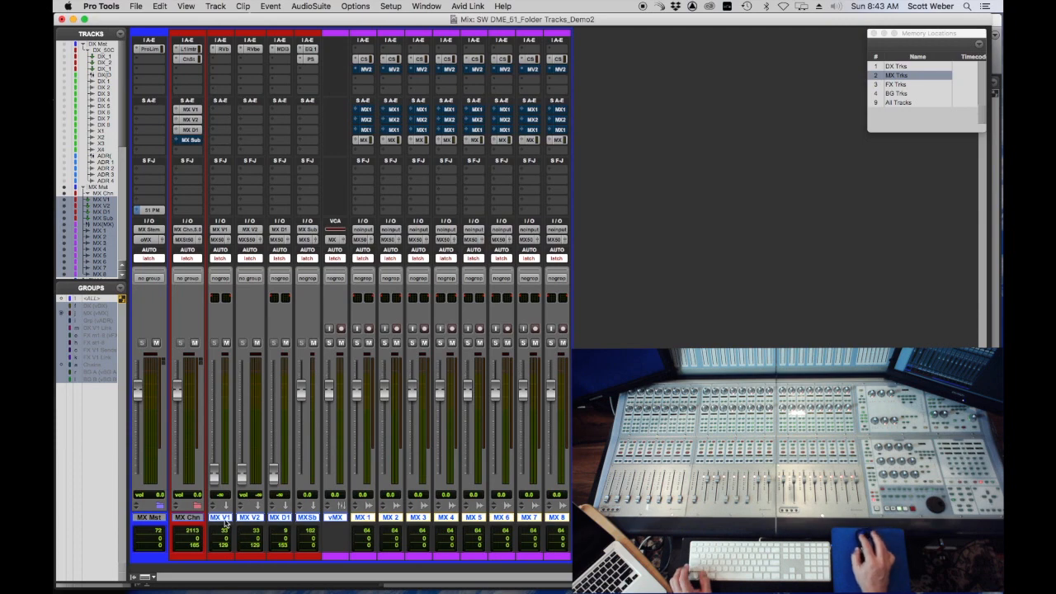
pyautogui.moveTo(222, 518); pyautogui.dragTo(187, 520)
pyautogui.click(196, 506)
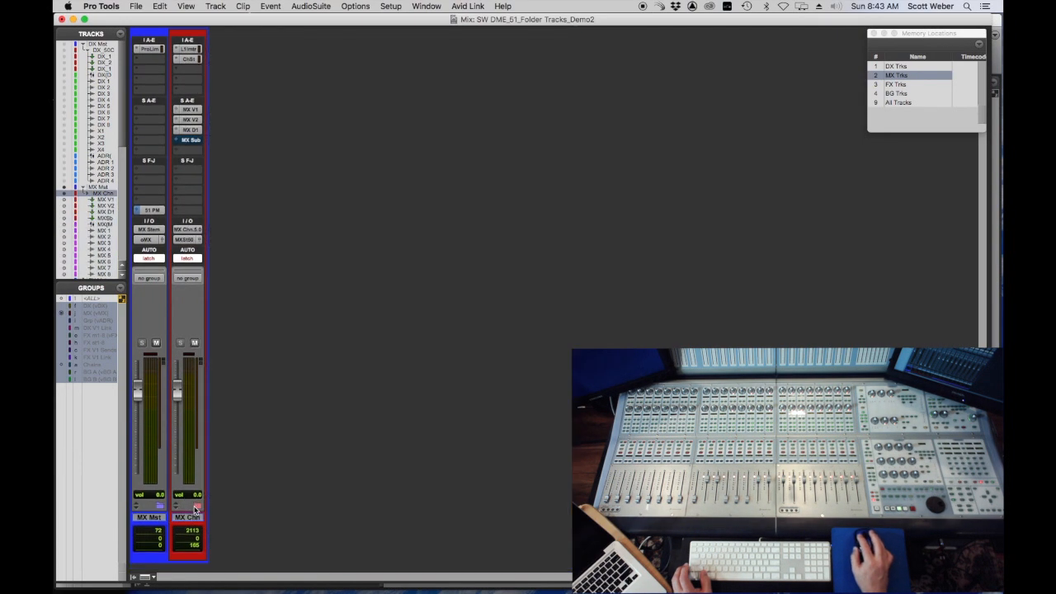
pyautogui.click(195, 507)
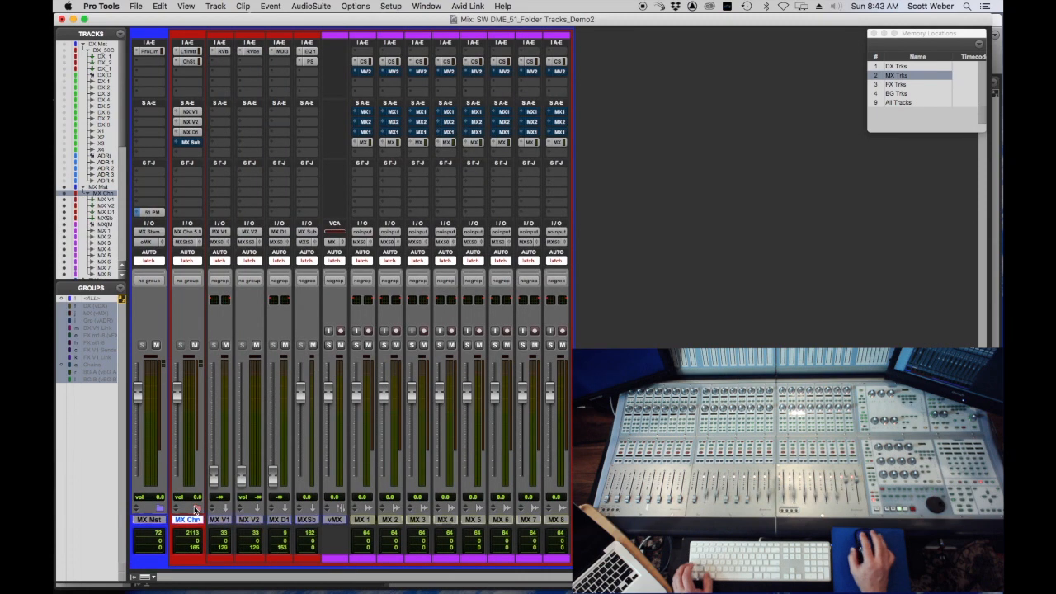
# Return to the Edit window and collapse and reopen the MX Mst folder to examine its nested structure.
pyautogui.press('super+equal')
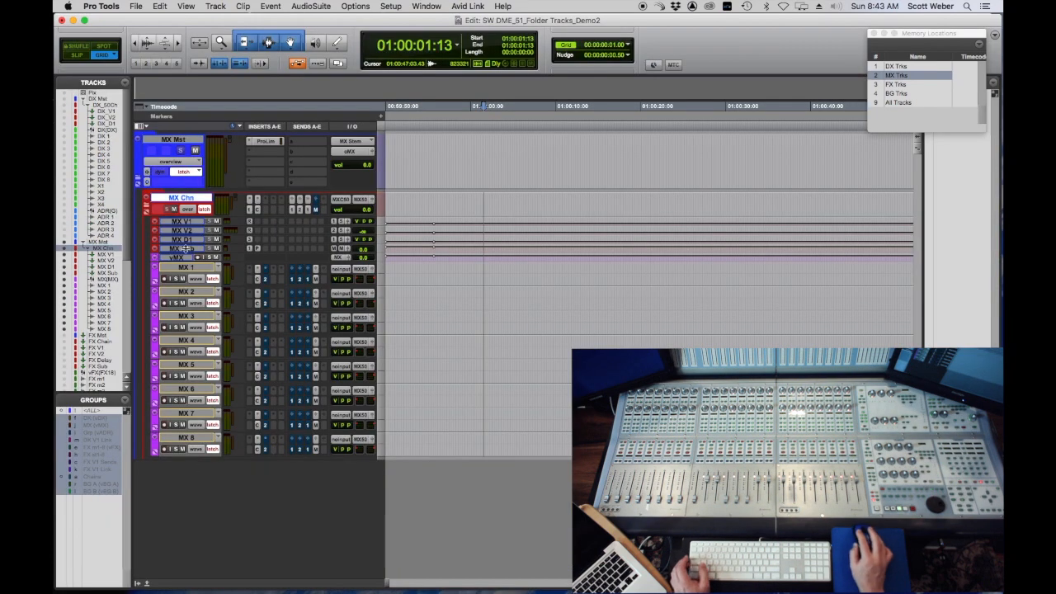
pyautogui.click(145, 180)
pyautogui.click(145, 179)
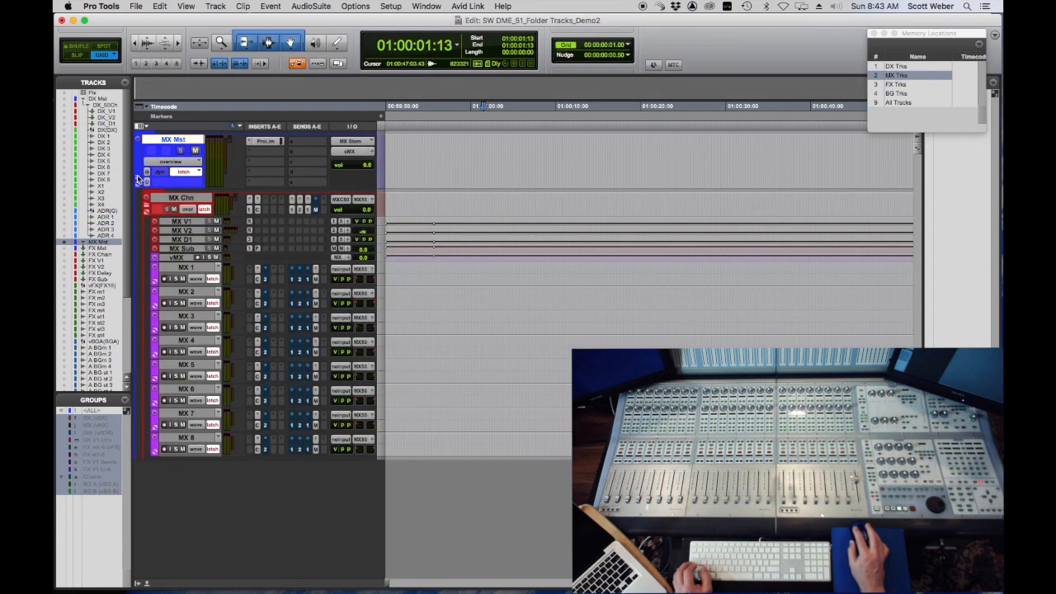
# Recall the FX Trks memory location and also show the background tracks from vBG A through B BG st 4.
pyautogui.click(896, 85)
pyautogui.click(896, 85)
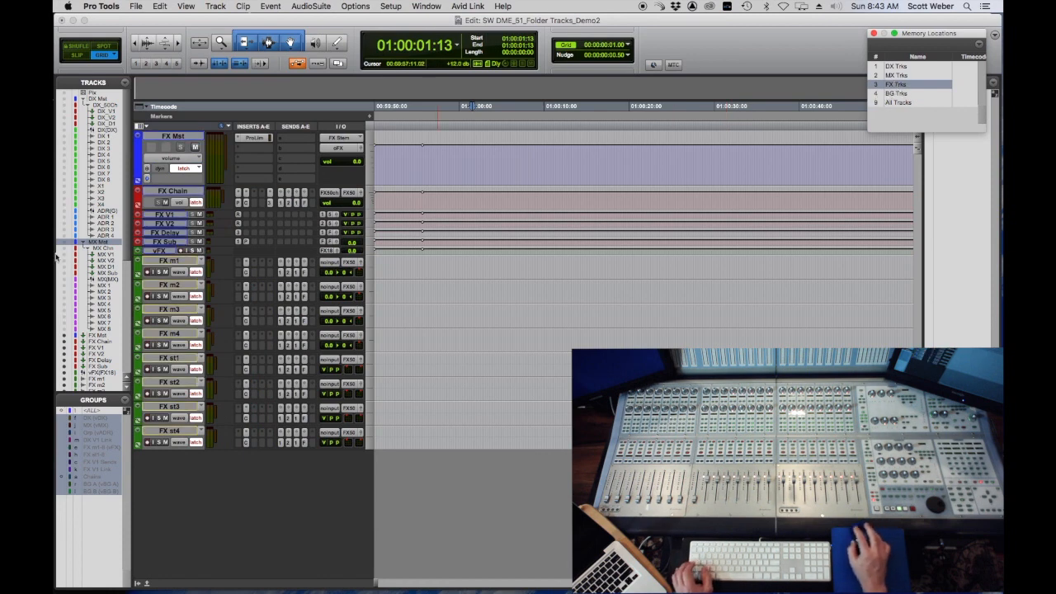
pyautogui.scroll(-10, 84, 256)
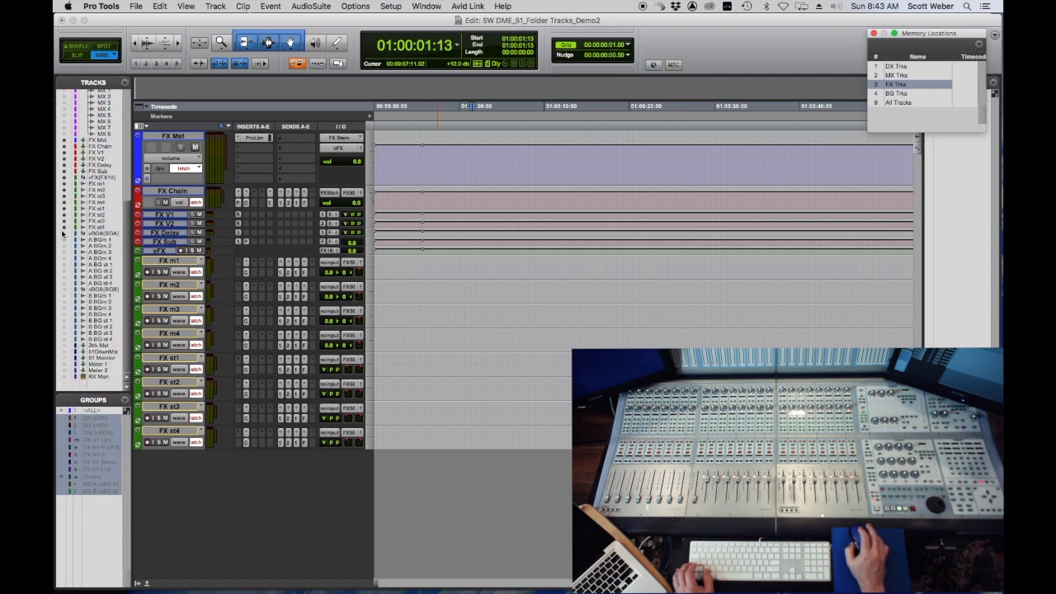
pyautogui.moveTo(63, 234); pyautogui.dragTo(69, 346)
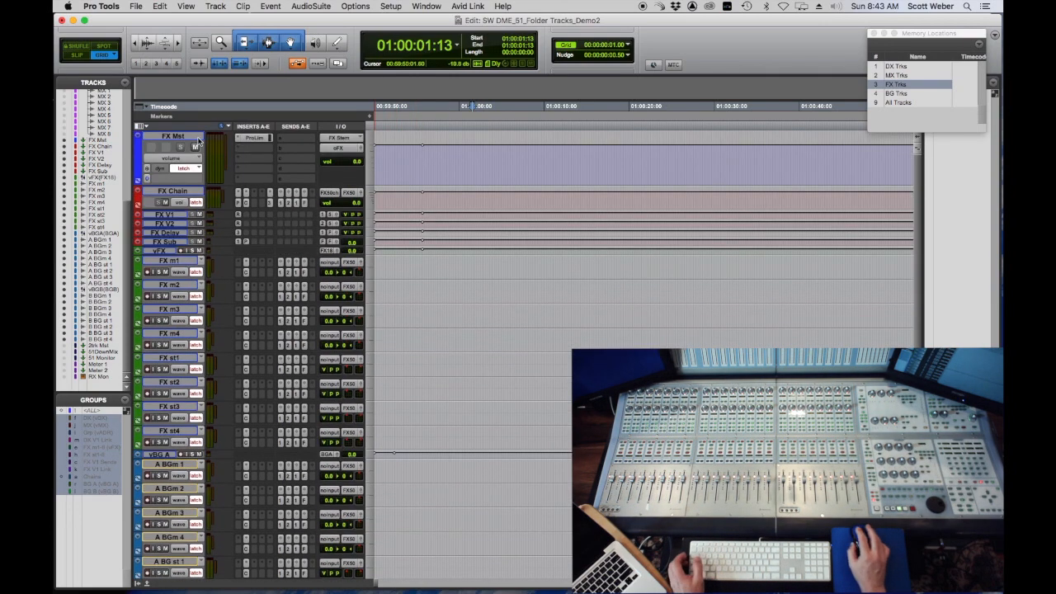
# Convert the FX Mst aux track to a routing folder.
pyautogui.click(175, 137)
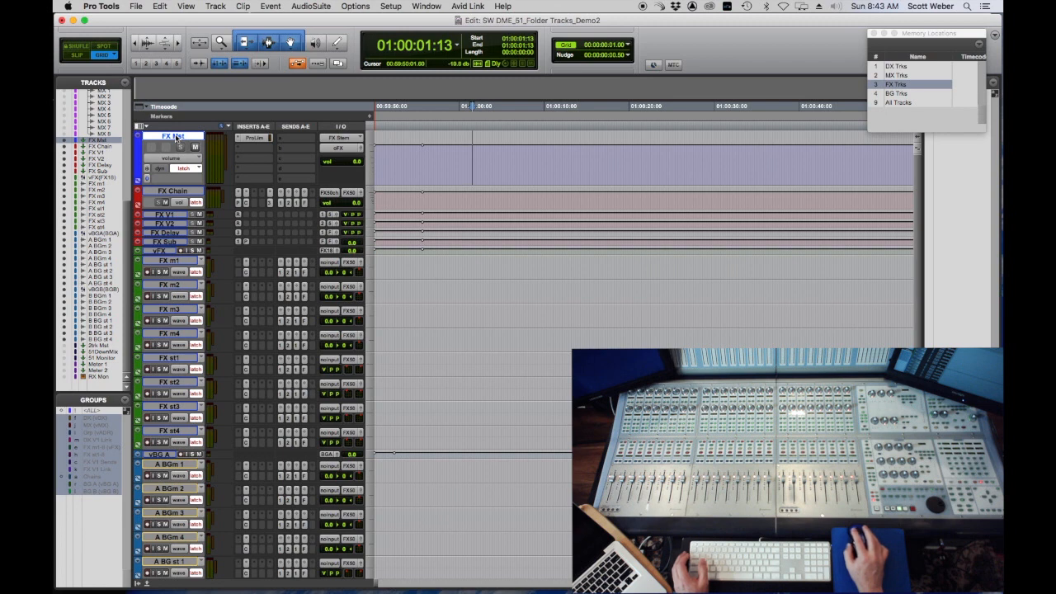
pyautogui.rightClick(173, 138)
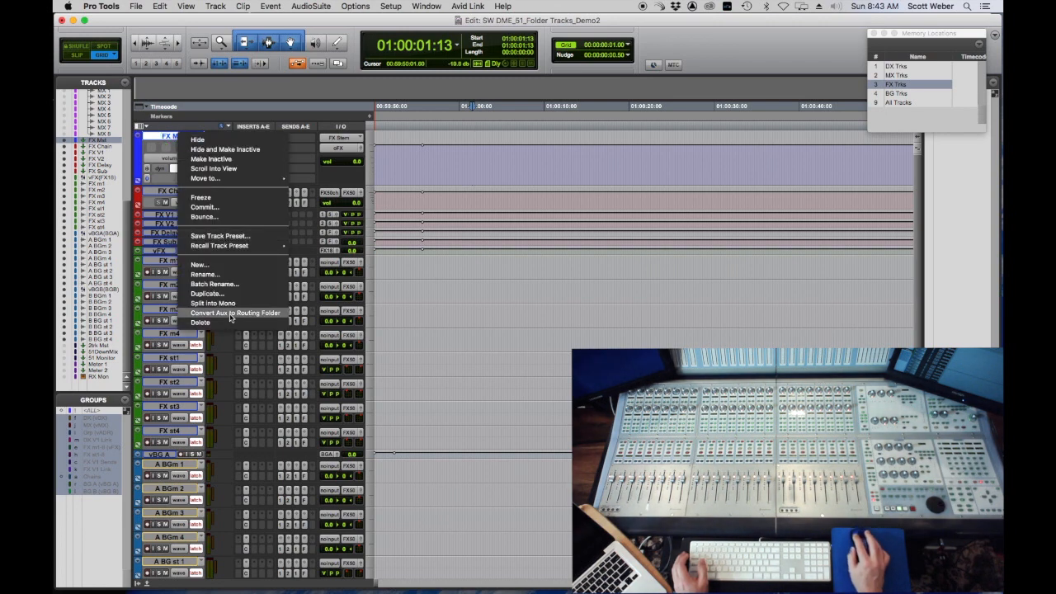
pyautogui.click(229, 318)
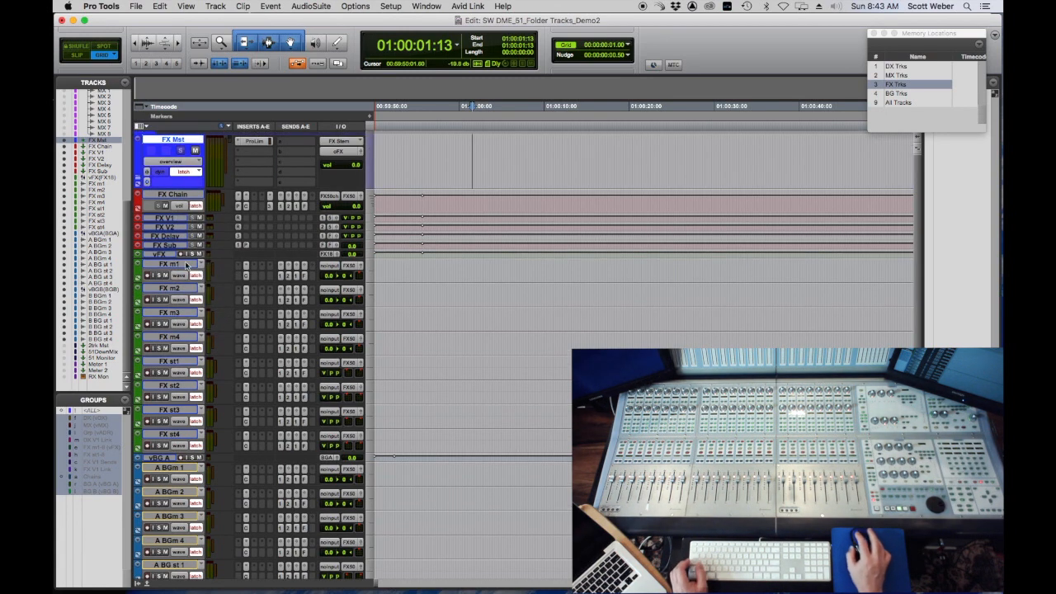
# Nest the tracks from FX Chain through B BG st 4 inside the FX Mst folder and expand the folder.
pyautogui.click(177, 197)
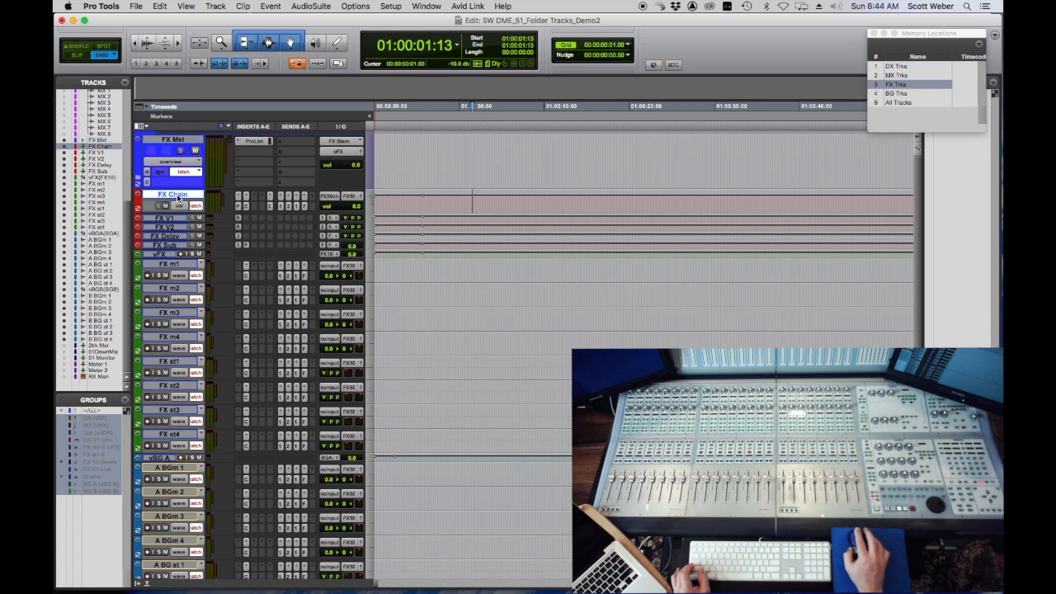
pyautogui.scroll(-10, 169, 354)
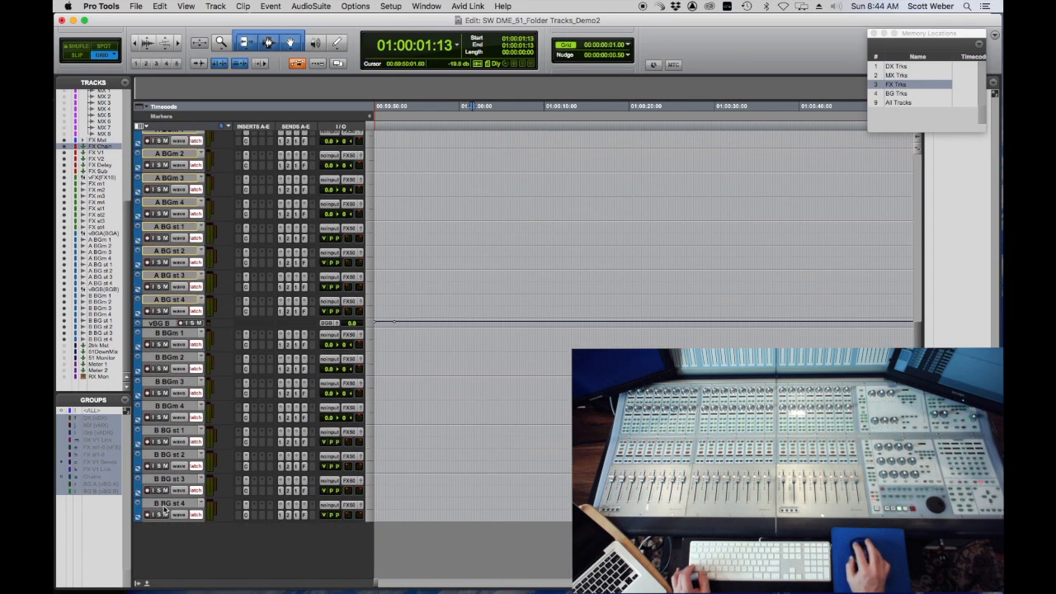
pyautogui.keyDown('shift'); pyautogui.click(167, 504); pyautogui.keyUp('shift')
pyautogui.scroll(10, 212, 295)
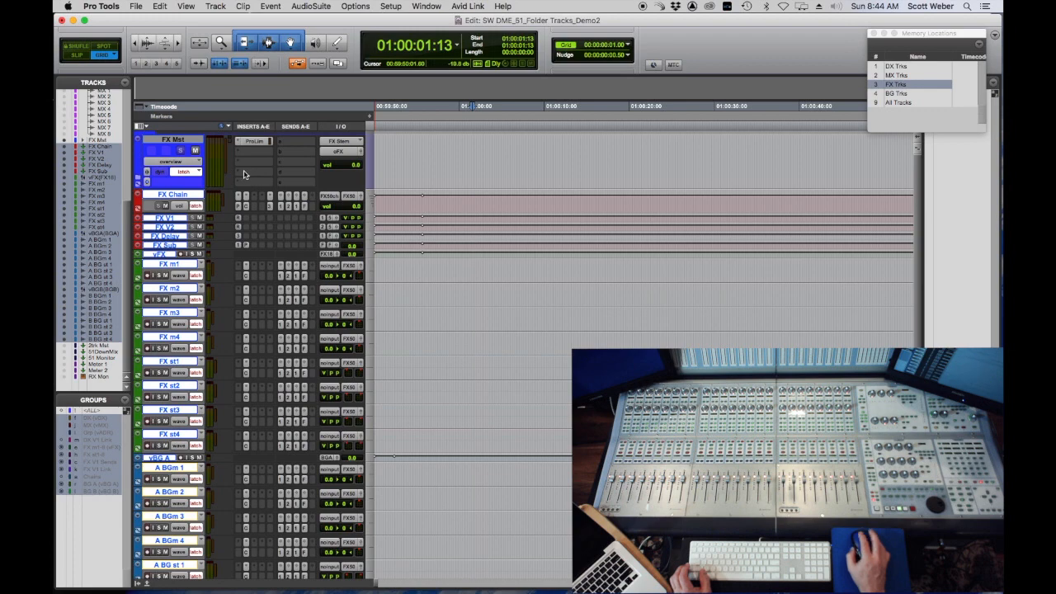
pyautogui.moveTo(166, 195); pyautogui.dragTo(170, 153)
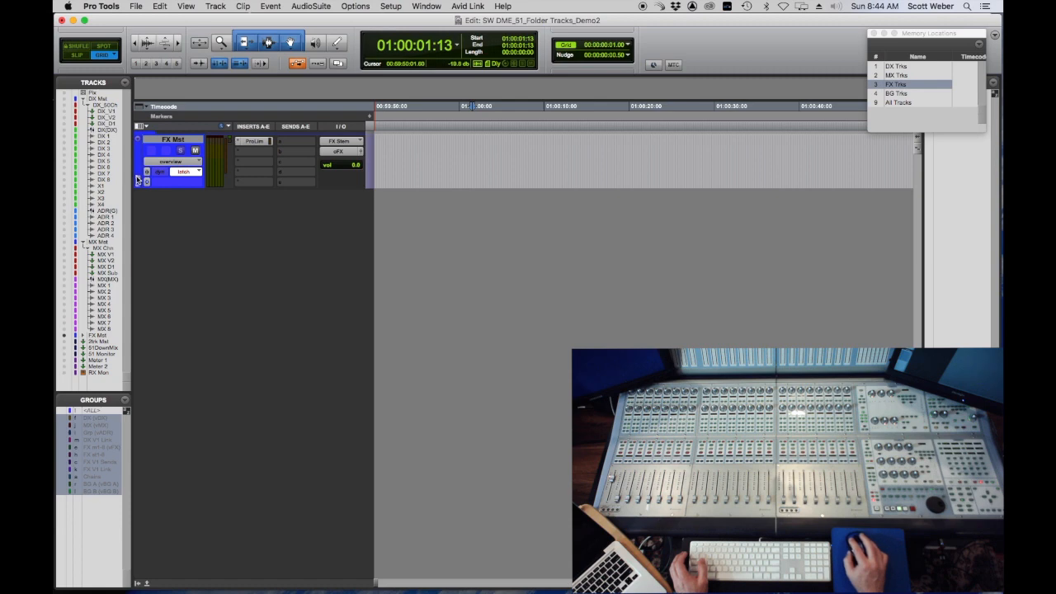
pyautogui.click(137, 180)
pyautogui.click(138, 180)
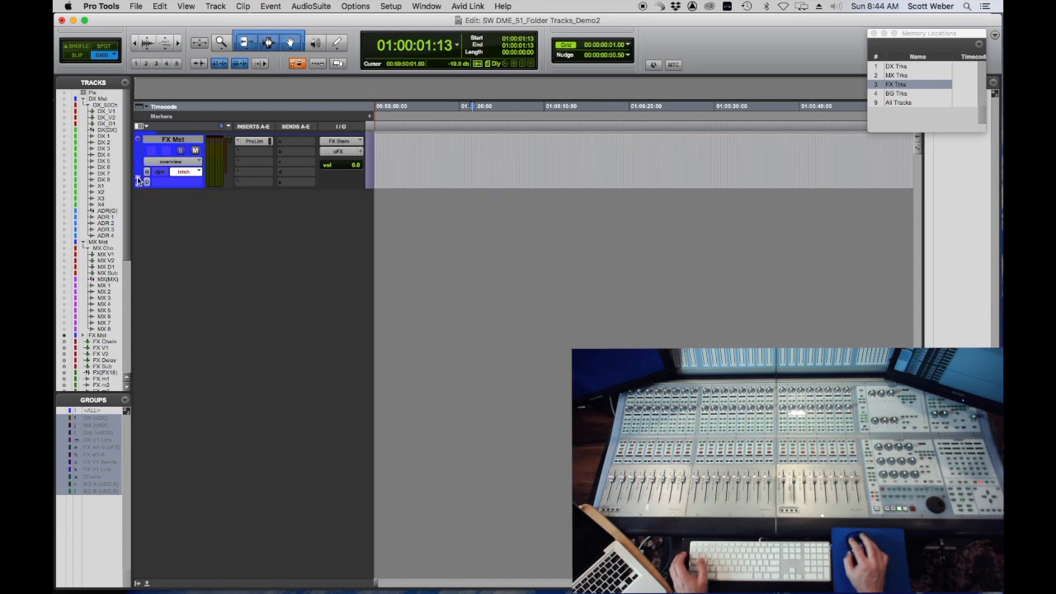
pyautogui.click(137, 180)
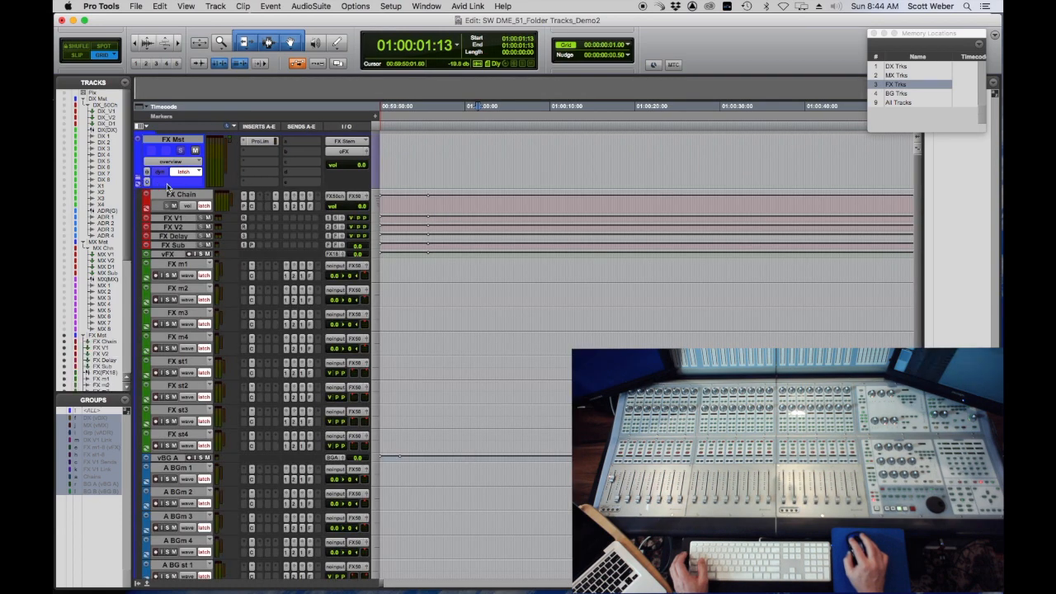
# Convert the FX Chain aux track inside the FX Mst folder to a routing folder.
pyautogui.click(181, 195)
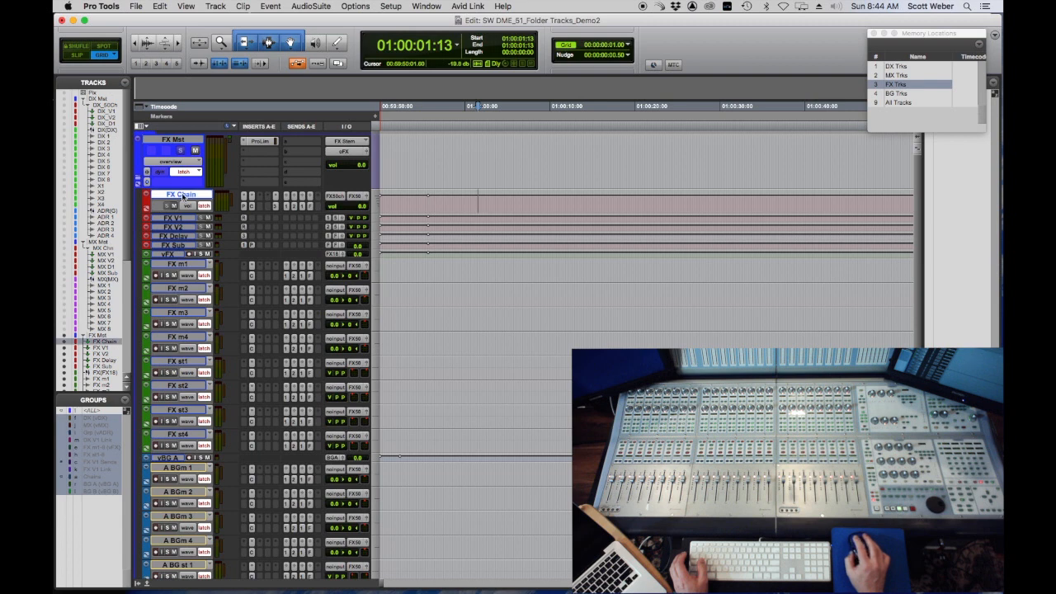
pyautogui.rightClick(181, 198)
pyautogui.click(251, 375)
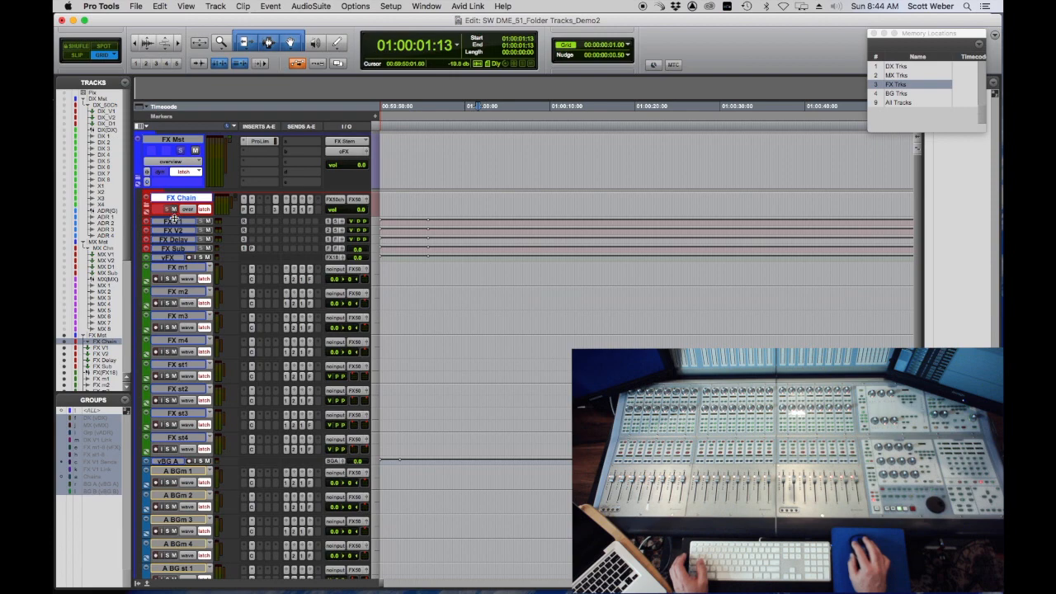
# Nest the tracks from FX V1 through B BG st 4 inside the FX Chain folder, and check it by collapsing and expanding the folder.
pyautogui.click(174, 222)
pyautogui.scroll(-10, 174, 229)
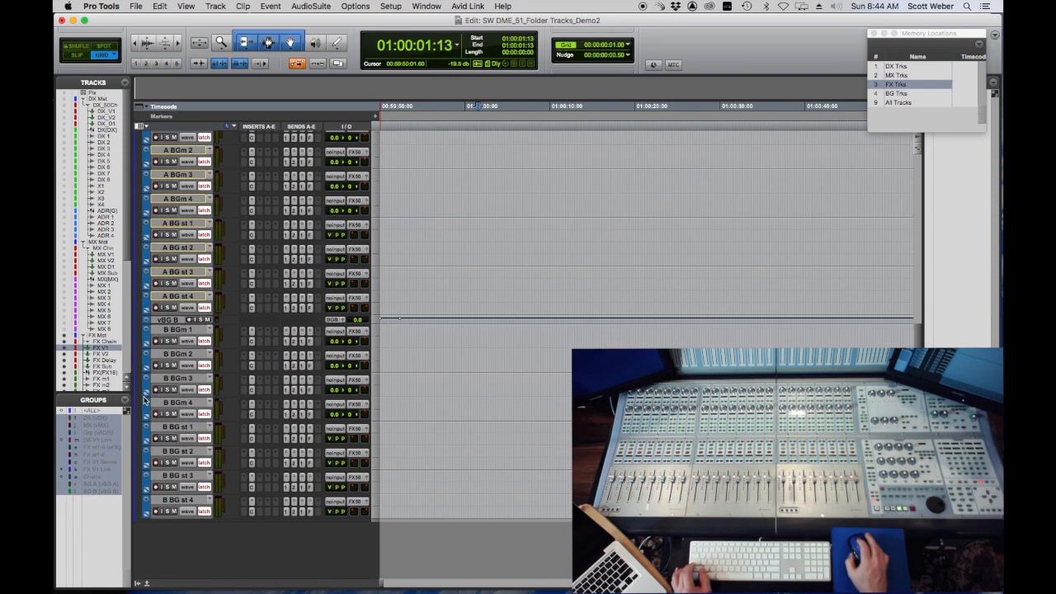
pyautogui.keyDown('shift'); pyautogui.click(186, 500); pyautogui.keyUp('shift')
pyautogui.scroll(1, 275, 201)
pyautogui.scroll(5, 275, 200)
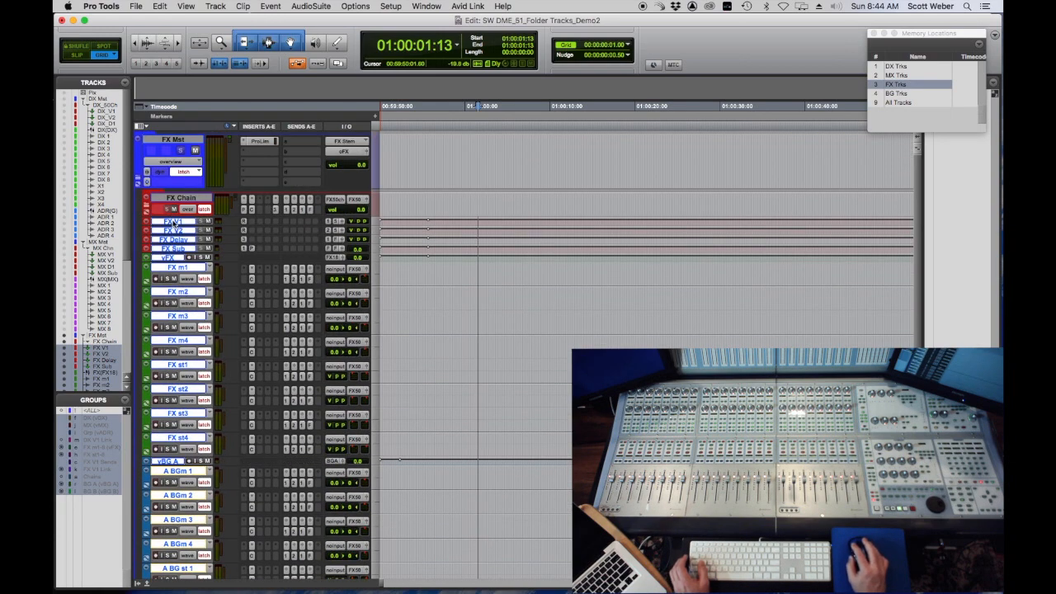
pyautogui.moveTo(172, 222); pyautogui.dragTo(173, 202)
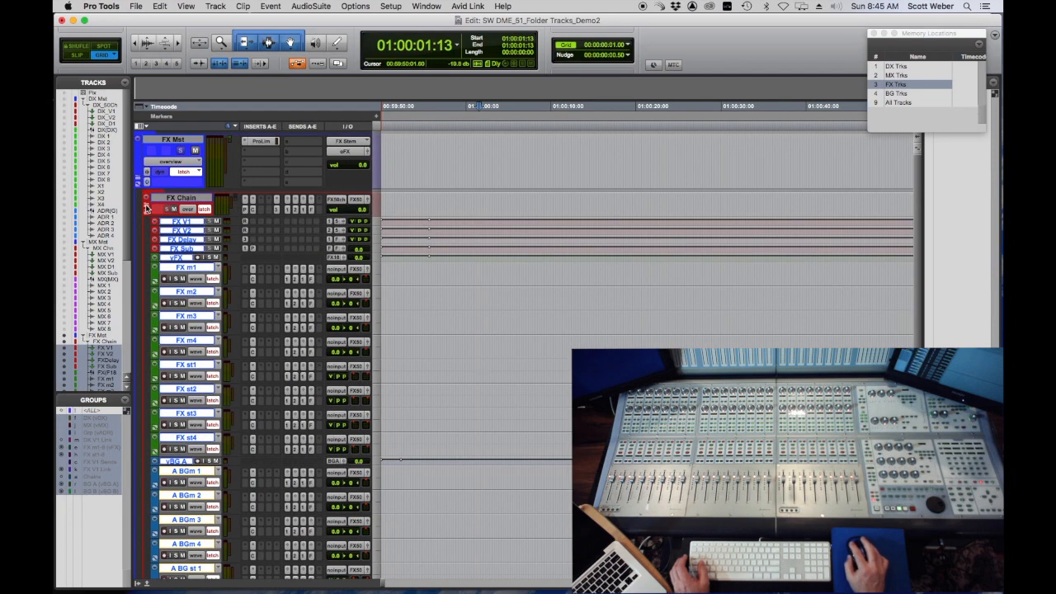
pyautogui.click(147, 208)
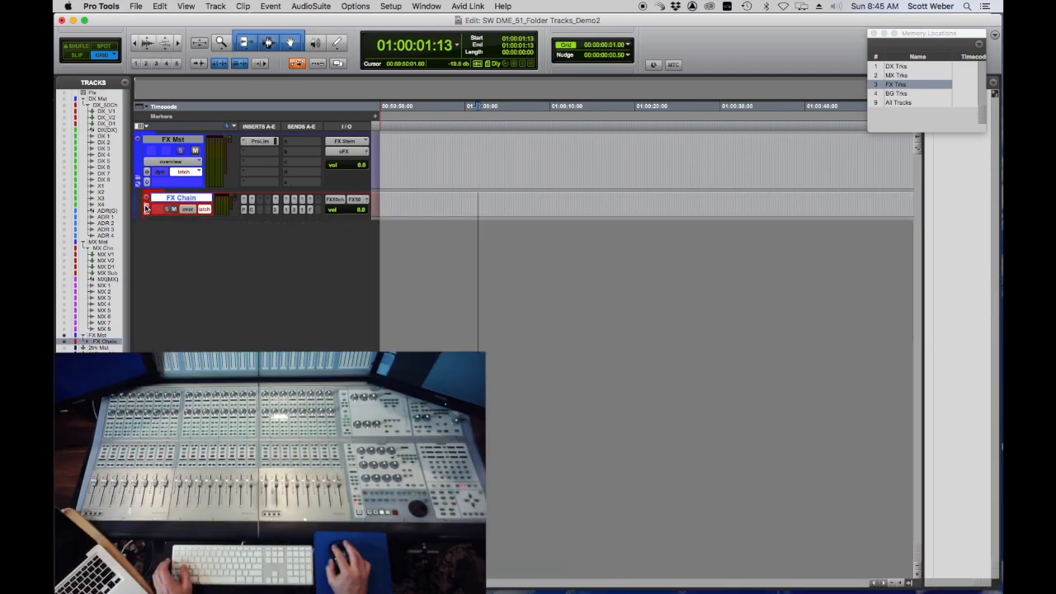
pyautogui.click(147, 208)
# In the Mix window, select the A BG st 4 track and set up one new 5.0 routing folder track after it.
pyautogui.press('super+equal')
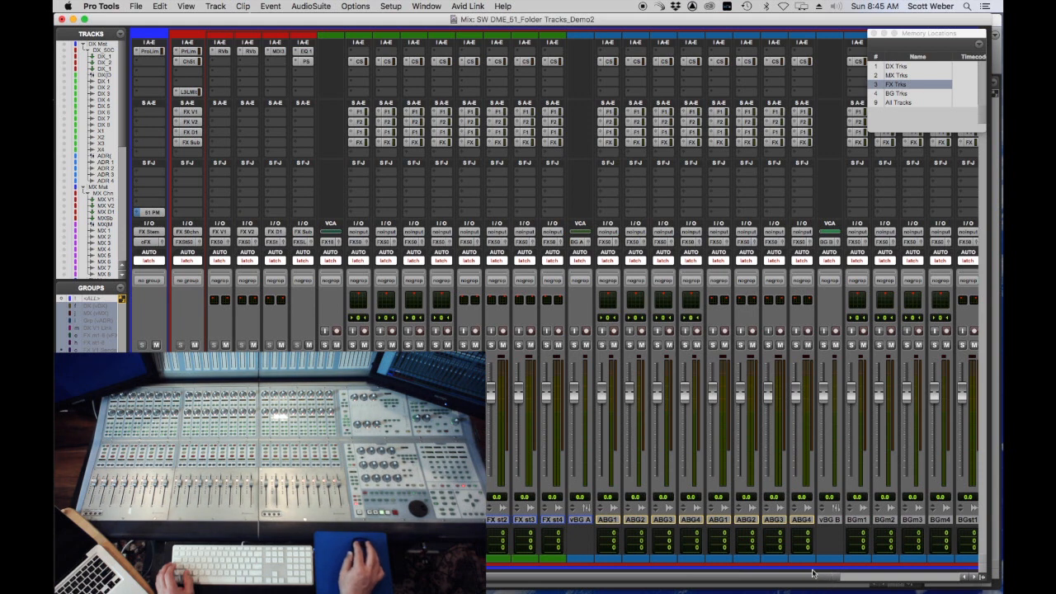
pyautogui.click(582, 521)
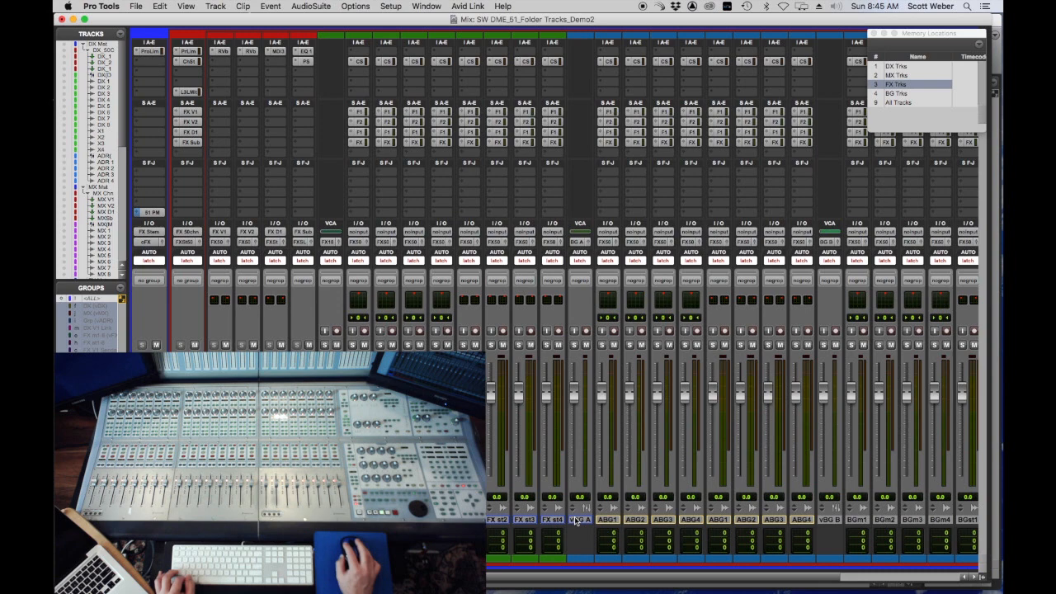
pyautogui.click(798, 518)
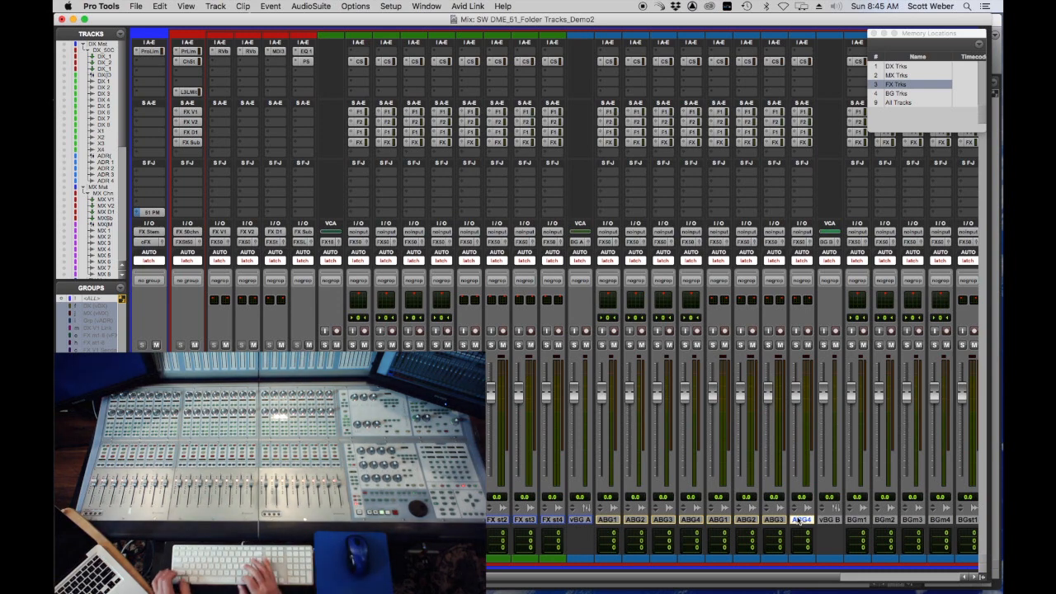
pyautogui.press('alt+shift+super+n')
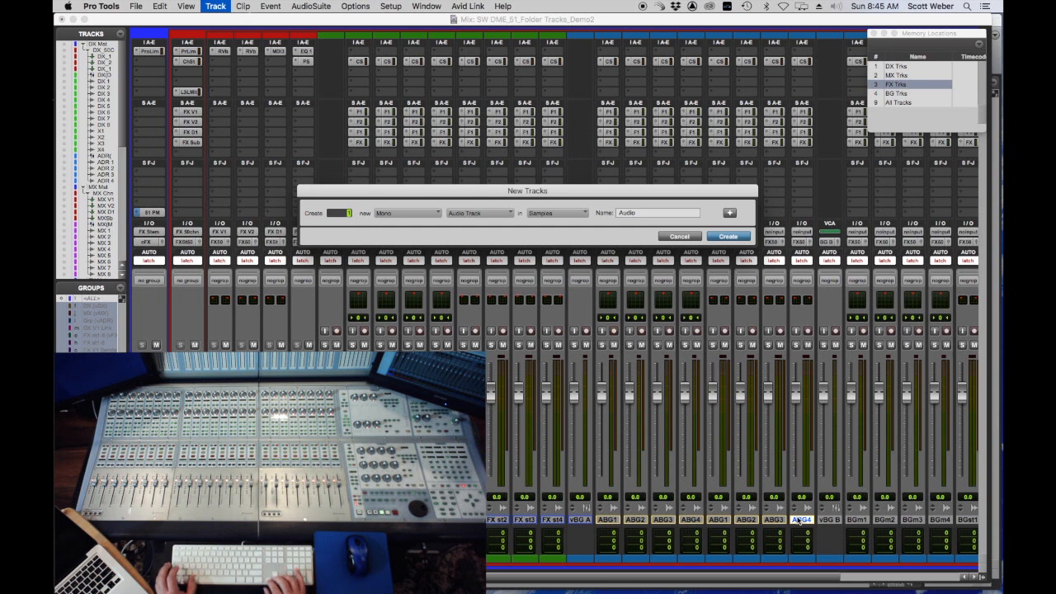
pyautogui.press('super+Right')
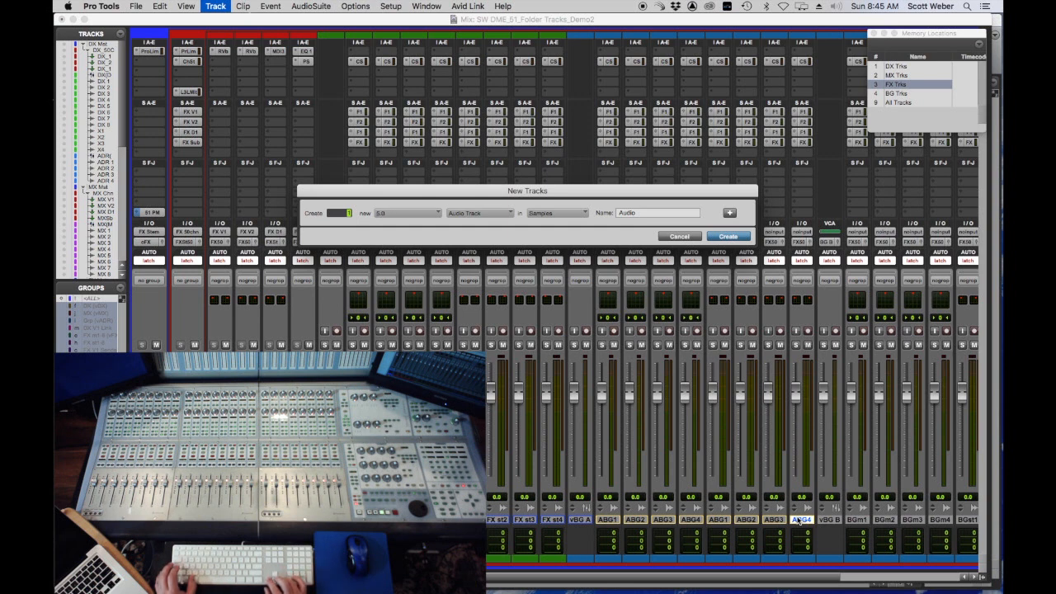
pyautogui.press('super+Down')
pyautogui.press('super+Down')
pyautogui.press('super+Down')
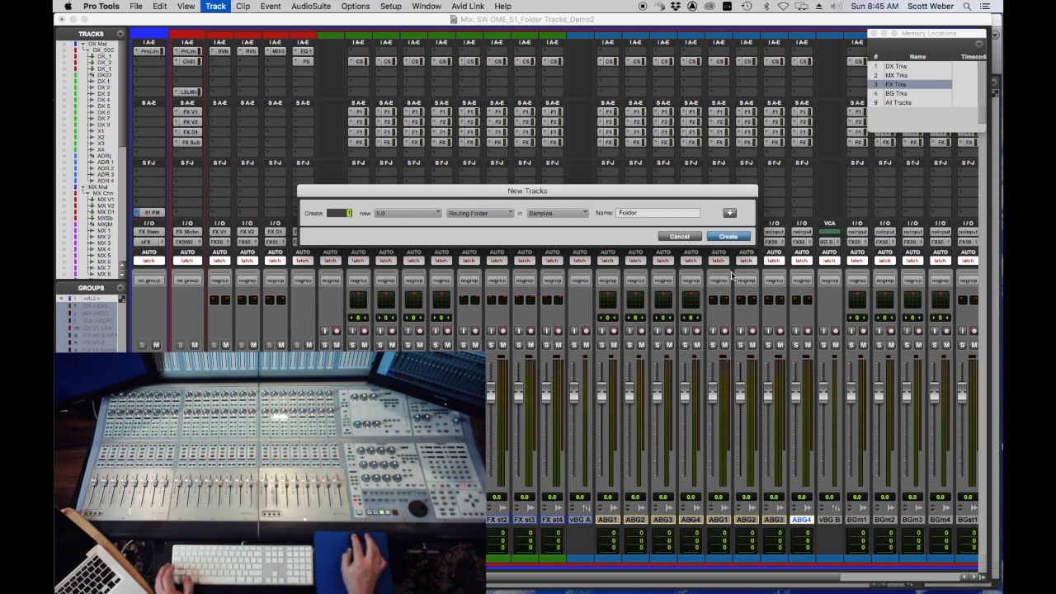
# Name the new routing folder BG A and create it.
pyautogui.moveTo(660, 211); pyautogui.dragTo(603, 204)
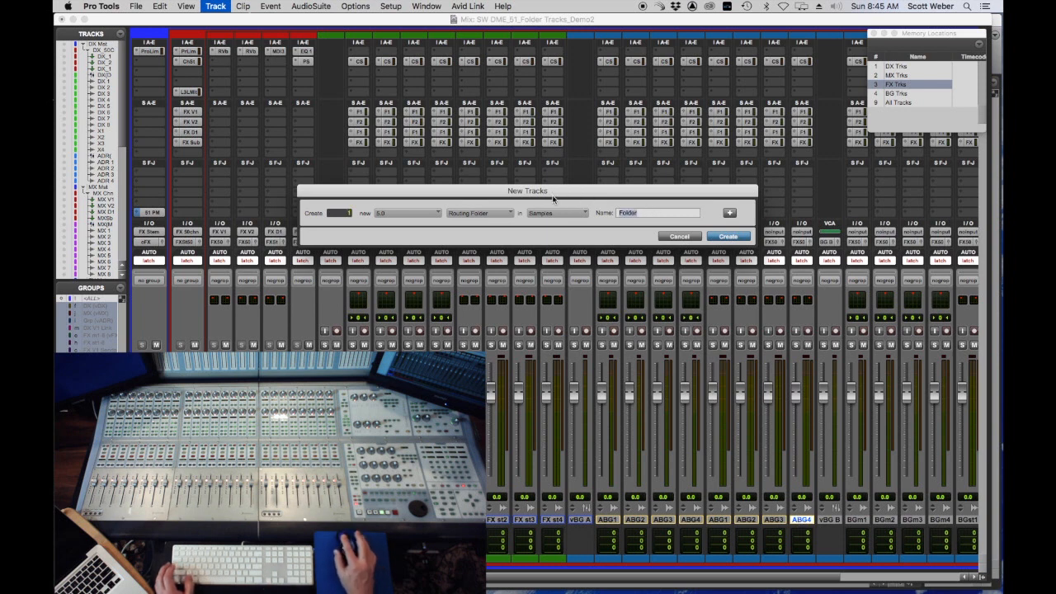
pyautogui.write('b')
pyautogui.press('BackSpace')
pyautogui.write('BG A')
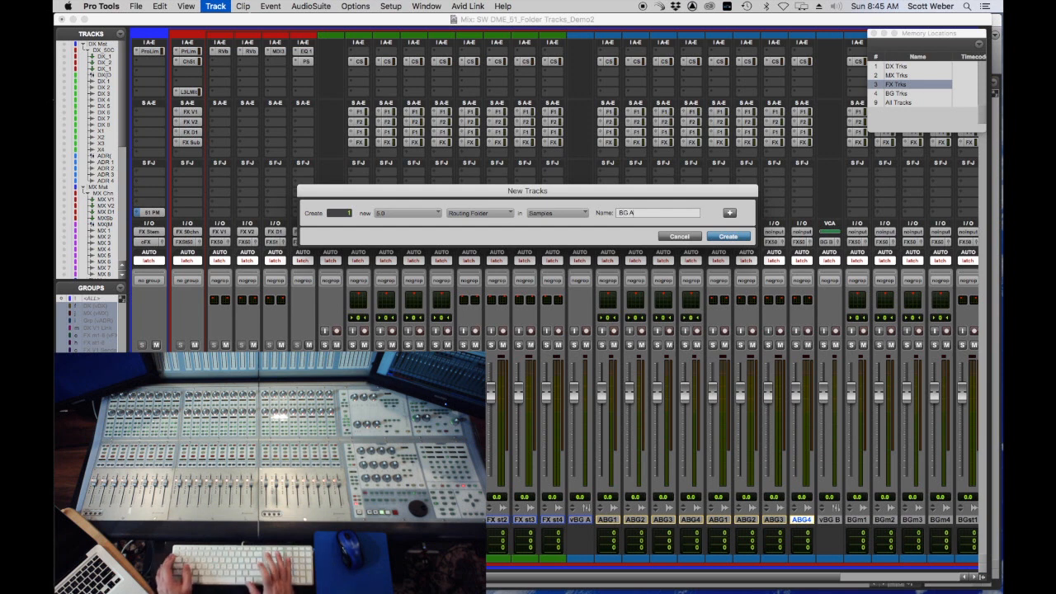
pyautogui.press('Return')
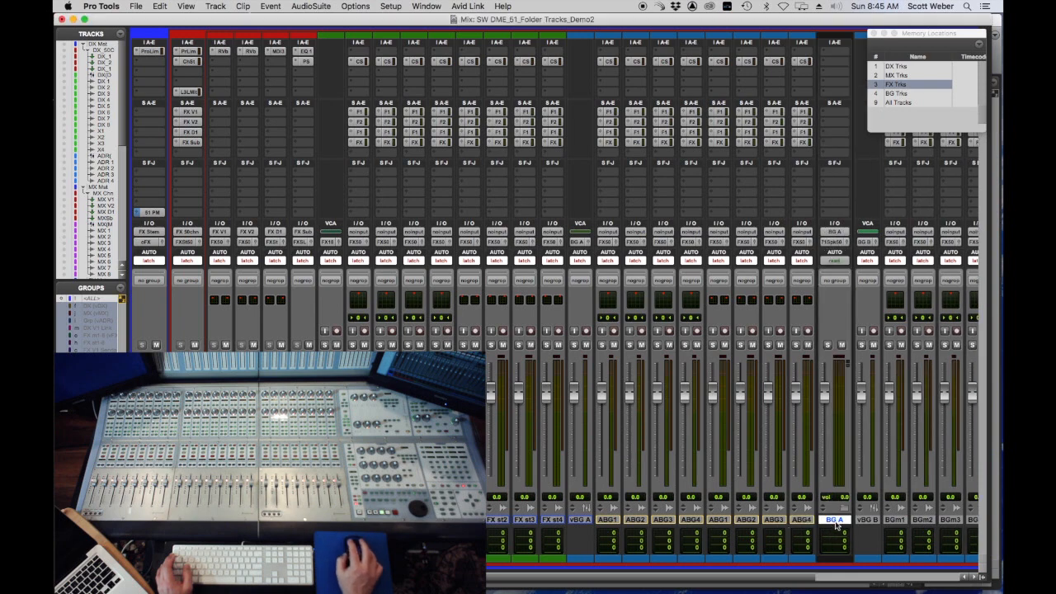
# Move the BG A folder in front of the vBG A track and route its output to the FX 50chn (5.0) bus.
pyautogui.moveTo(836, 522); pyautogui.dragTo(573, 529)
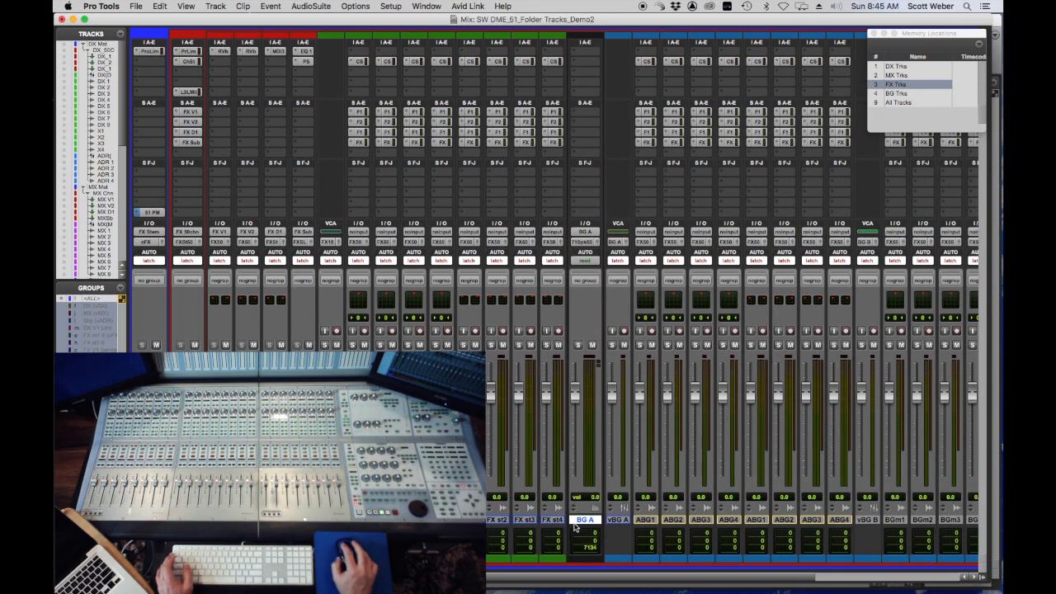
pyautogui.click(582, 236)
pyautogui.moveTo(594, 232)
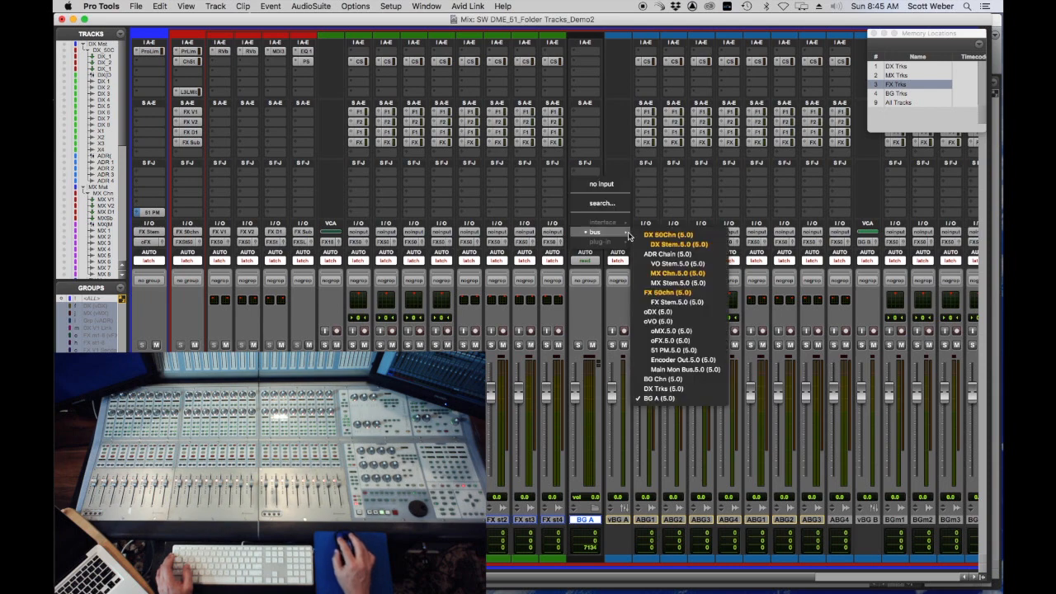
pyautogui.click(590, 331)
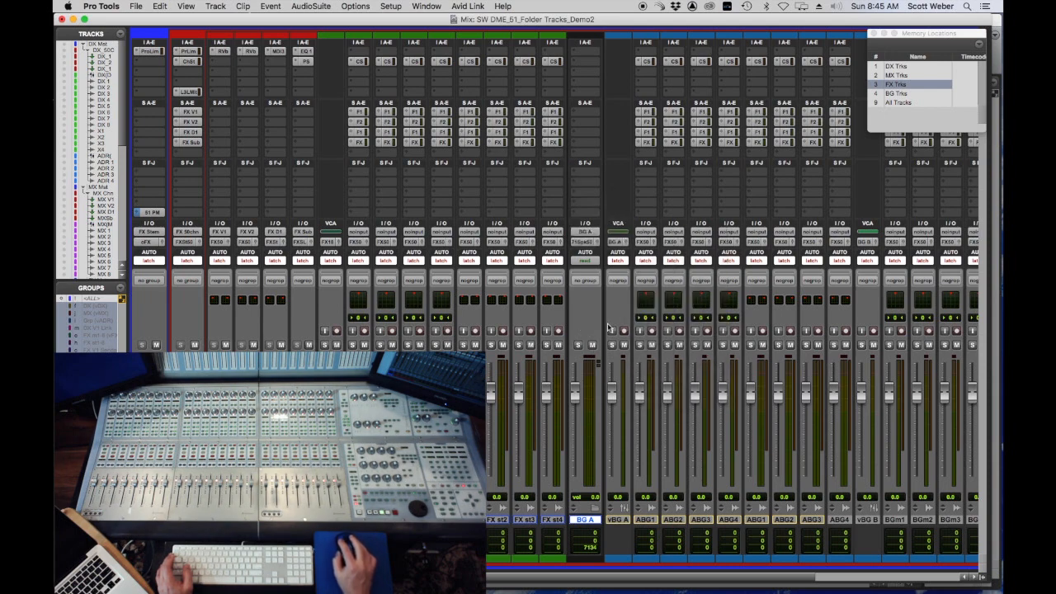
pyautogui.click(581, 242)
pyautogui.moveTo(587, 253)
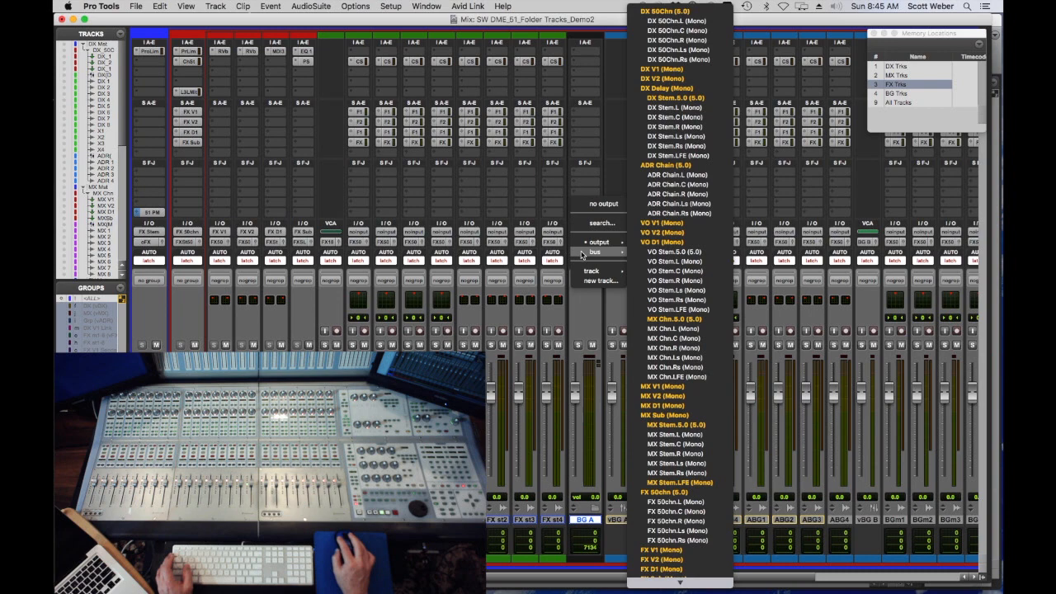
pyautogui.click(670, 484)
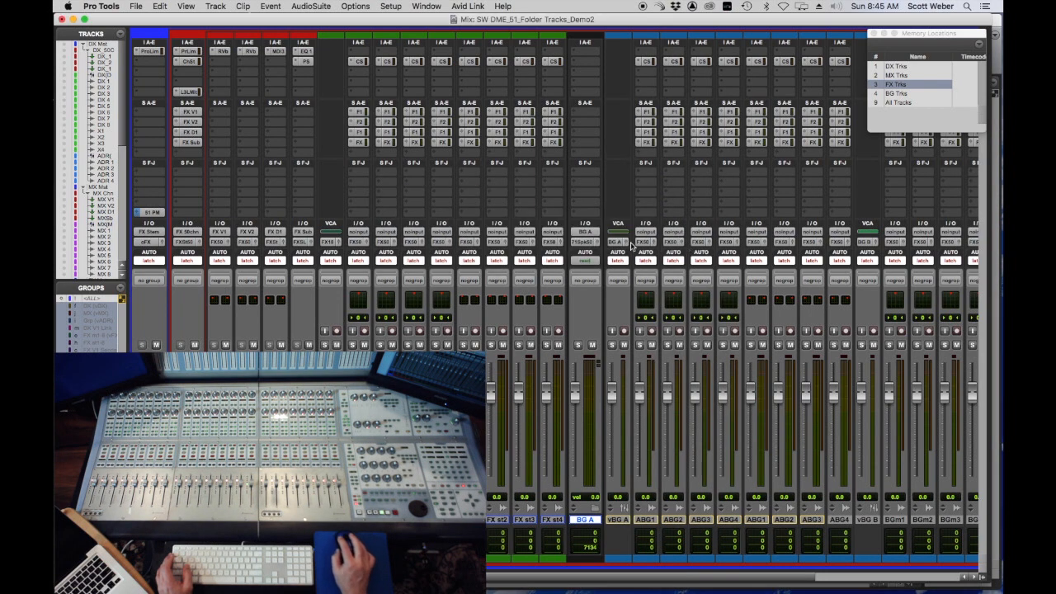
# Route the outputs of the eight A background tracks, A BGm 1 through A BG st 4, to the BG A (5.0) bus.
pyautogui.click(644, 521)
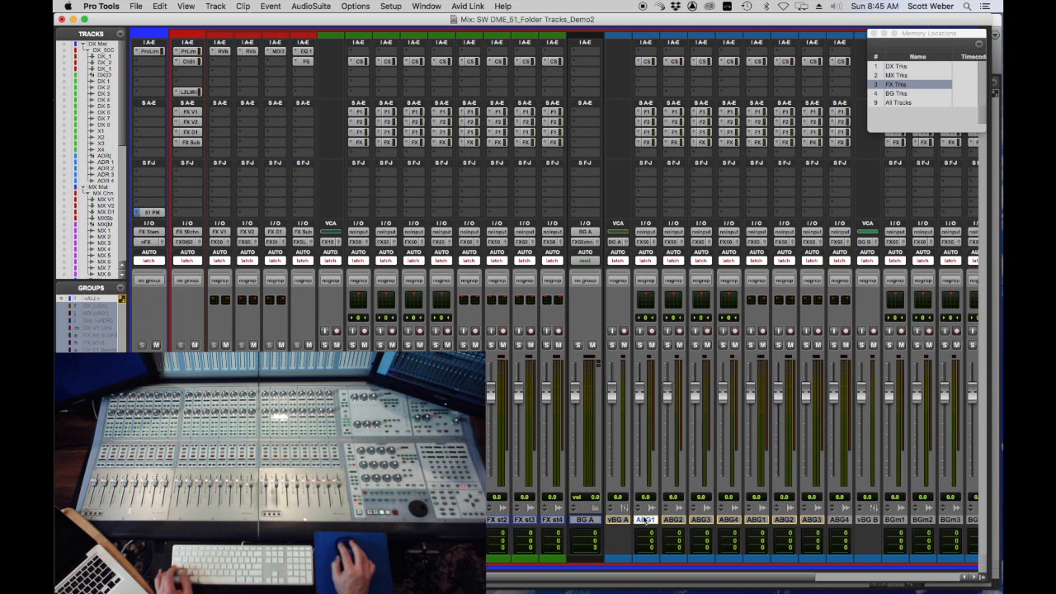
pyautogui.keyDown('shift'); pyautogui.click(840, 520); pyautogui.keyUp('shift')
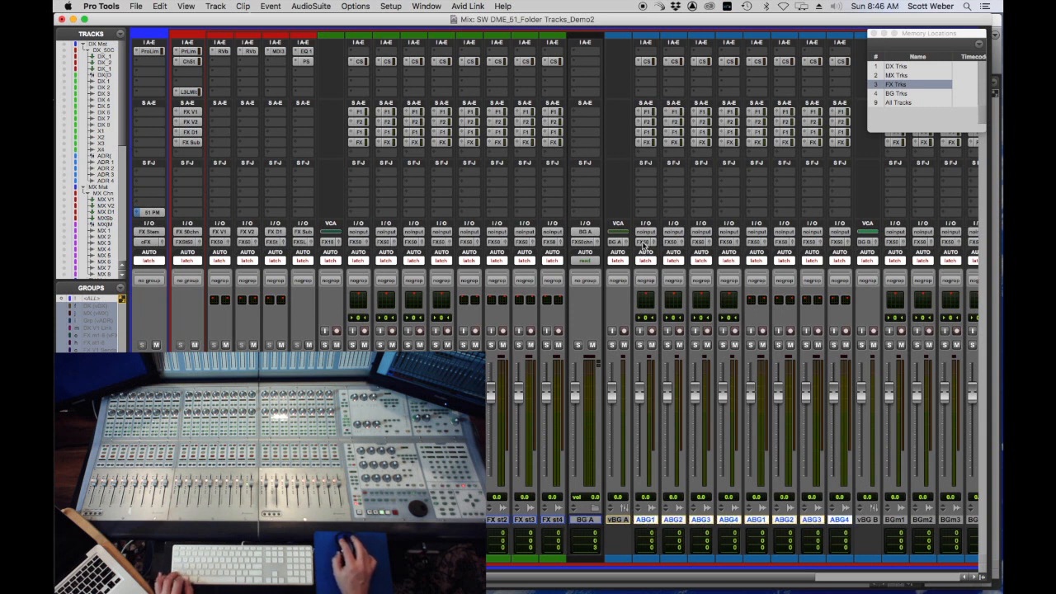
pyautogui.click(644, 243)
pyautogui.moveTo(664, 252)
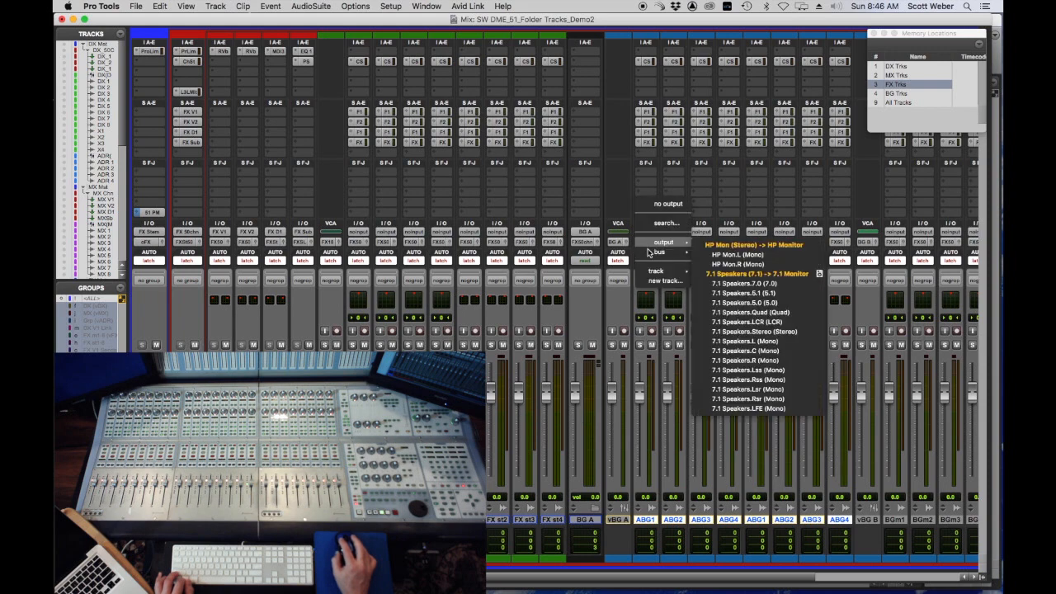
pyautogui.moveTo(780, 584)
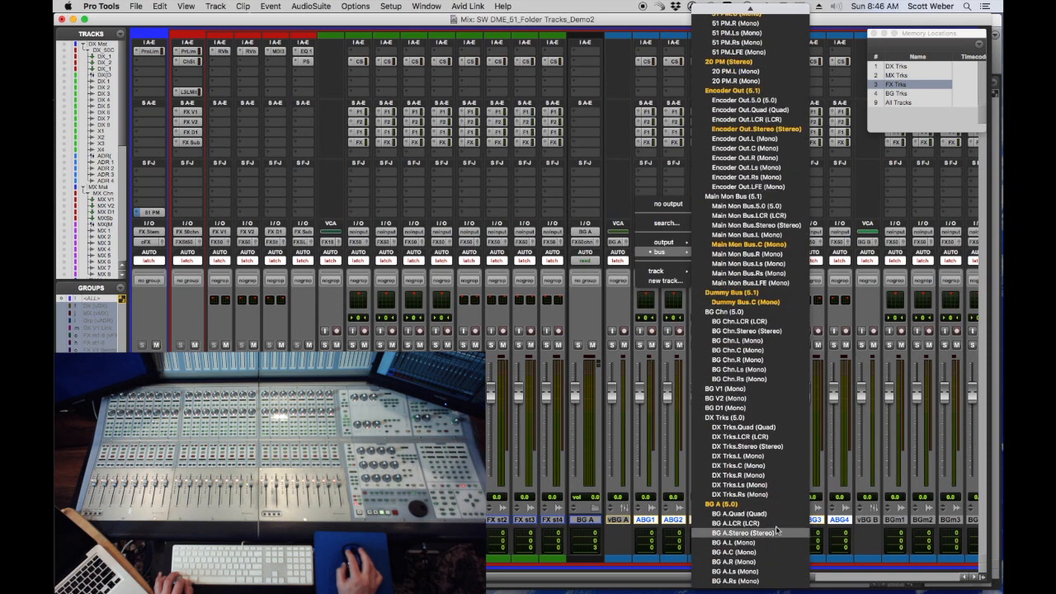
pyautogui.click(766, 508)
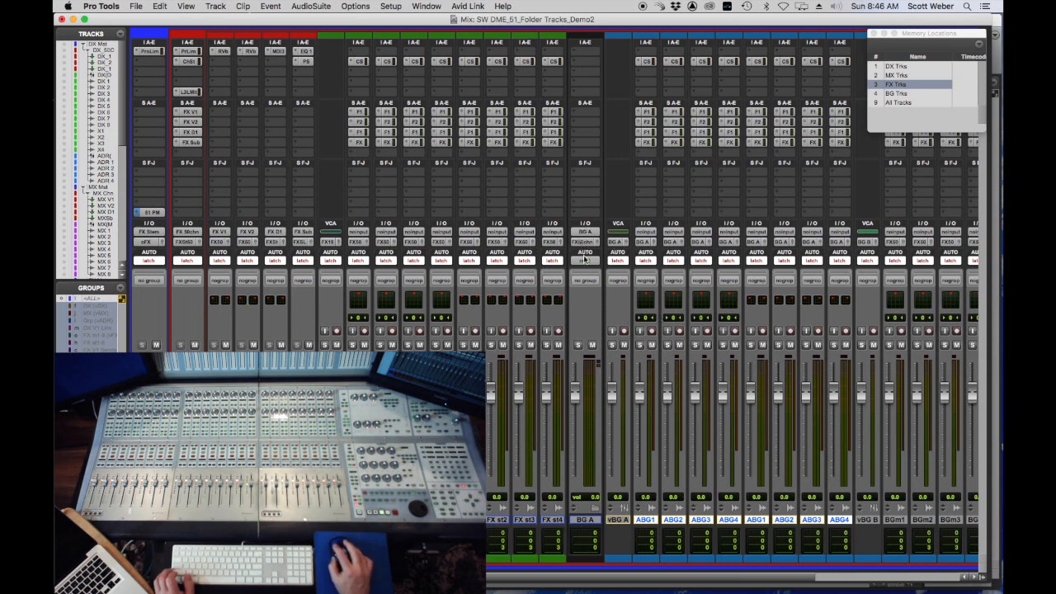
# Insert a multichannel Pro Limiter on the BG A folder with the 2db Ceiling preset and close the plug-in window.
pyautogui.click(577, 52)
pyautogui.moveTo(577, 52)
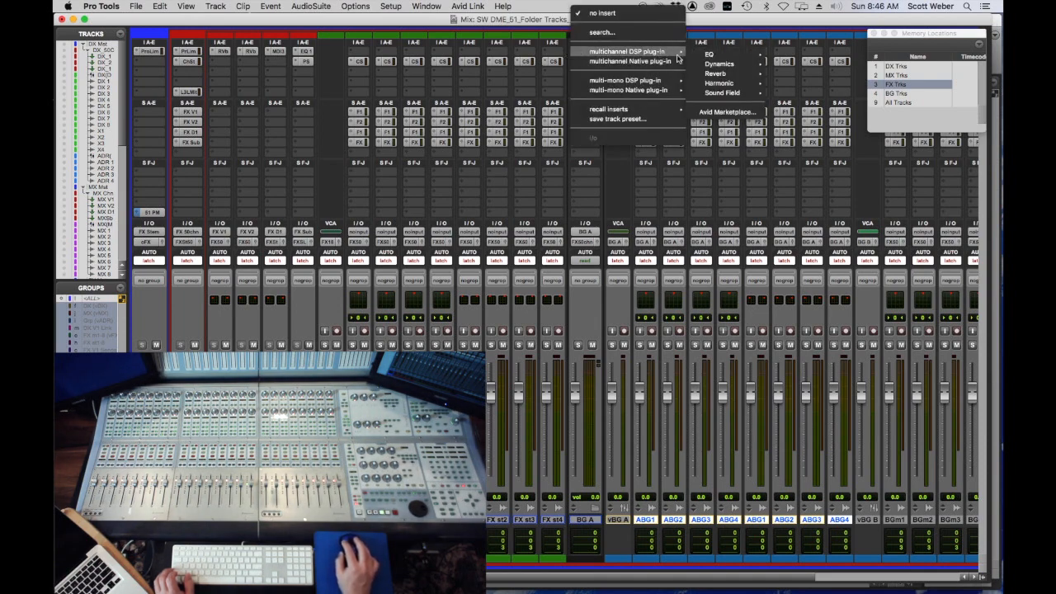
pyautogui.moveTo(742, 65)
pyautogui.click(795, 126)
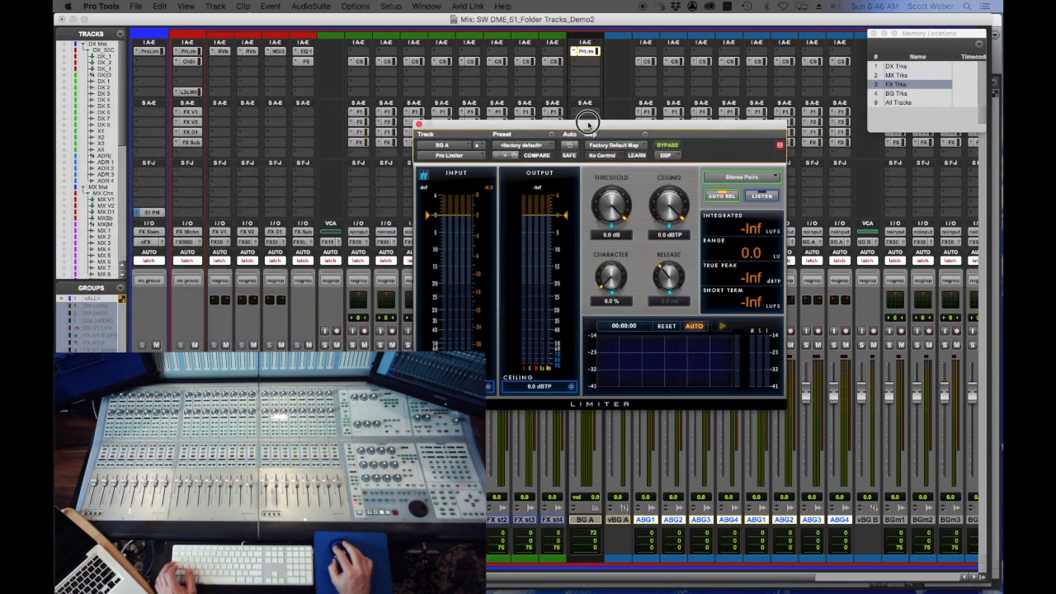
pyautogui.click(498, 146)
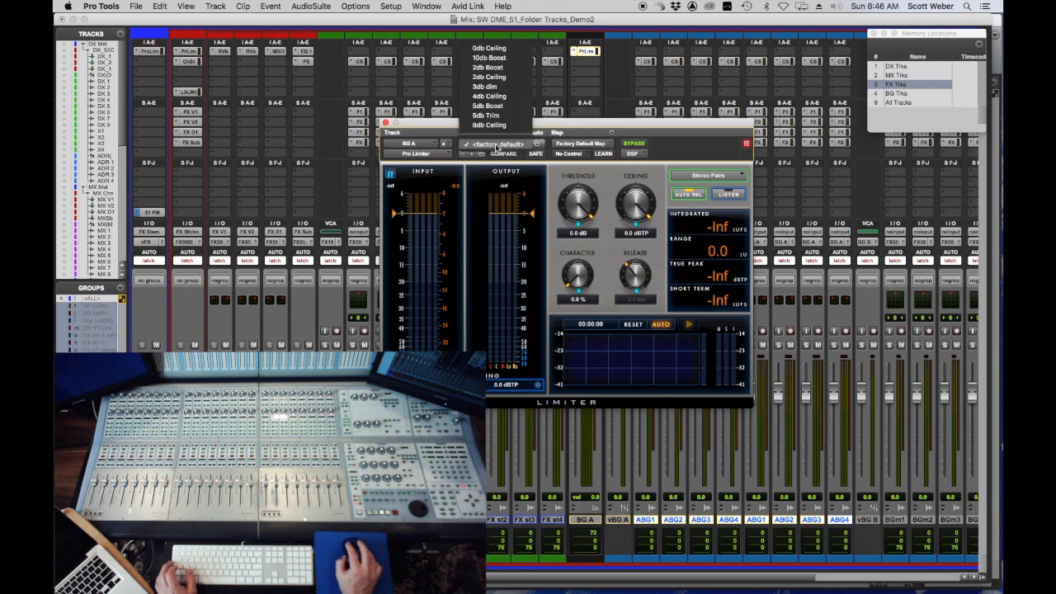
pyautogui.click(503, 77)
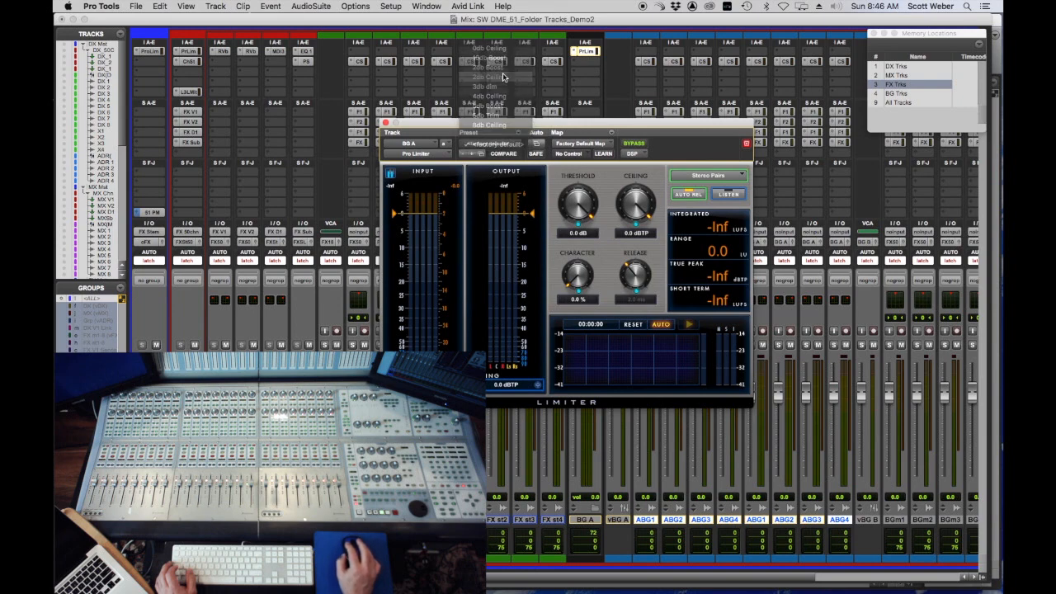
pyautogui.click(385, 123)
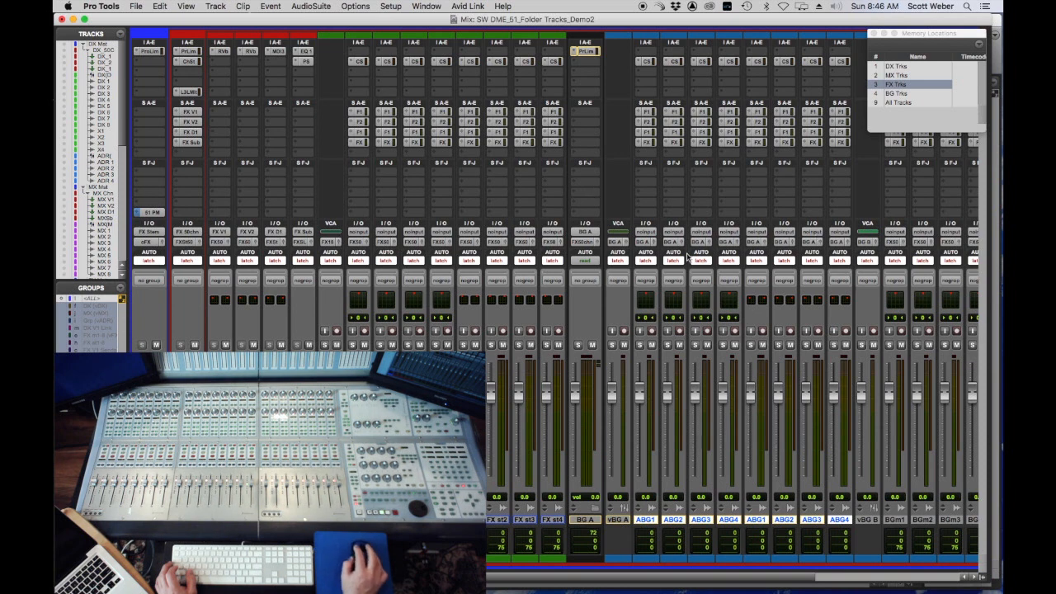
# Color the BG A folder track light blue.
pyautogui.click(587, 522)
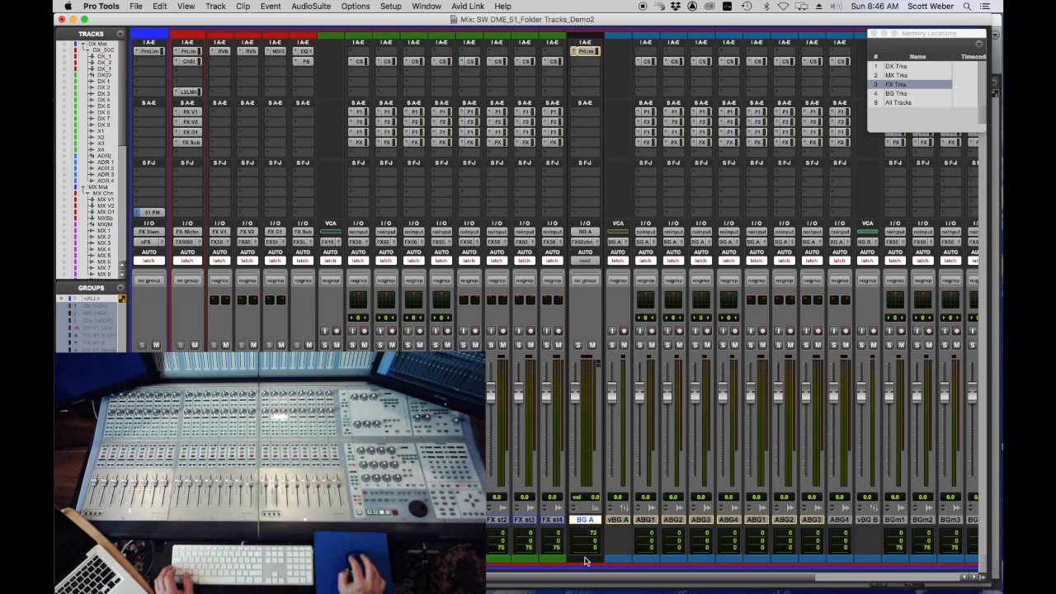
pyautogui.doubleClick(583, 561)
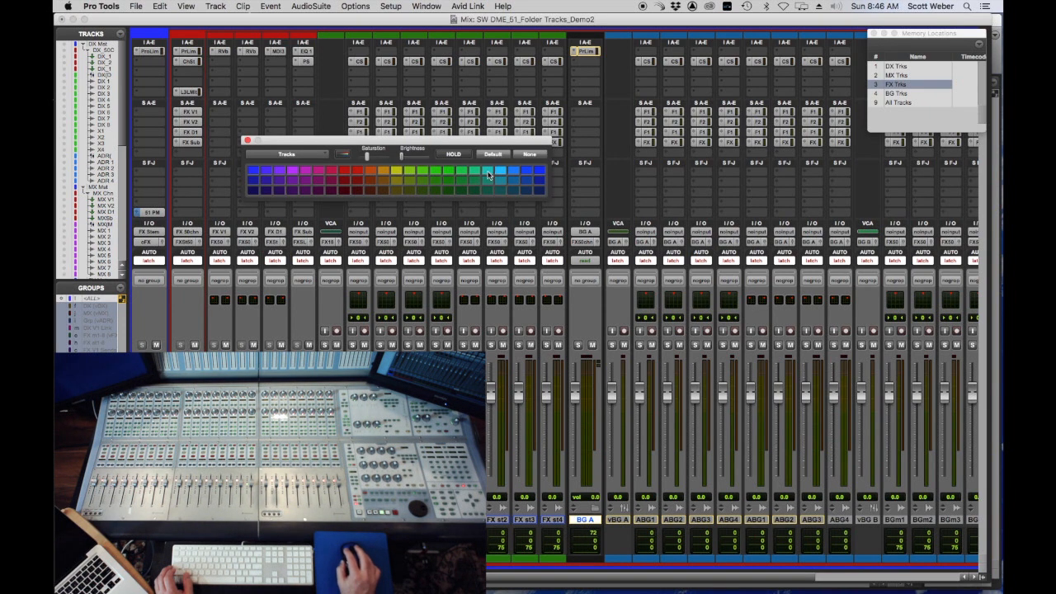
pyautogui.click(500, 171)
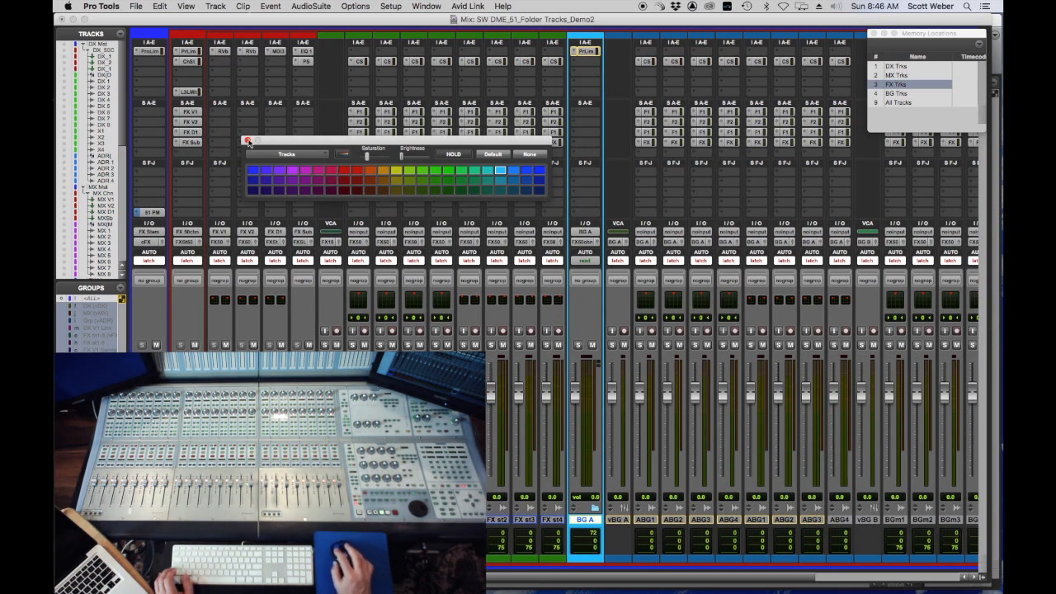
pyautogui.click(248, 140)
# Nest vBG A and the A background tracks inside the BG A folder and expand the folder.
pyautogui.click(684, 516)
pyautogui.moveTo(628, 522); pyautogui.dragTo(590, 520)
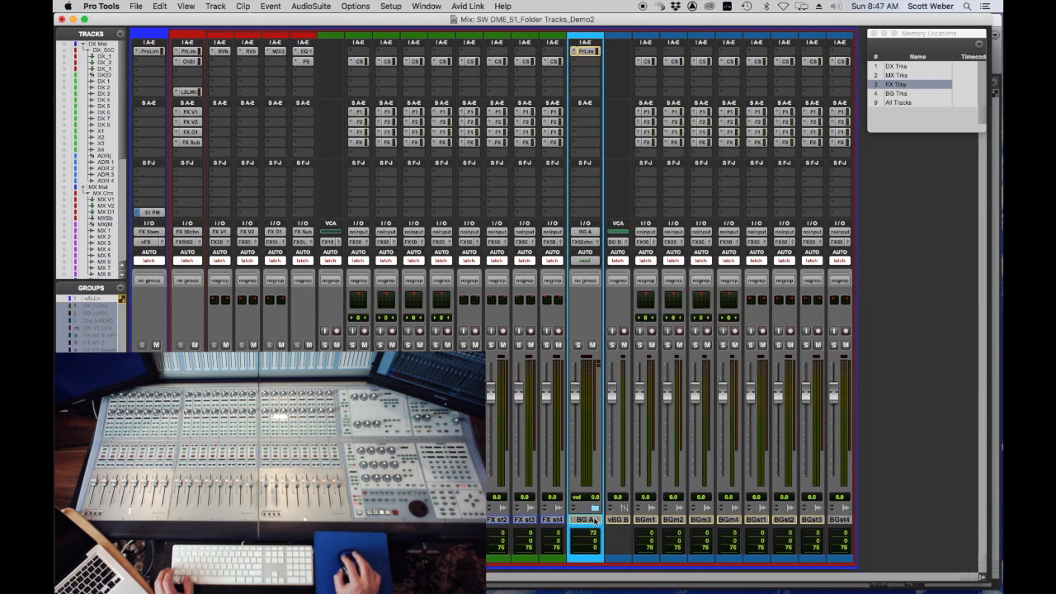
pyautogui.click(595, 509)
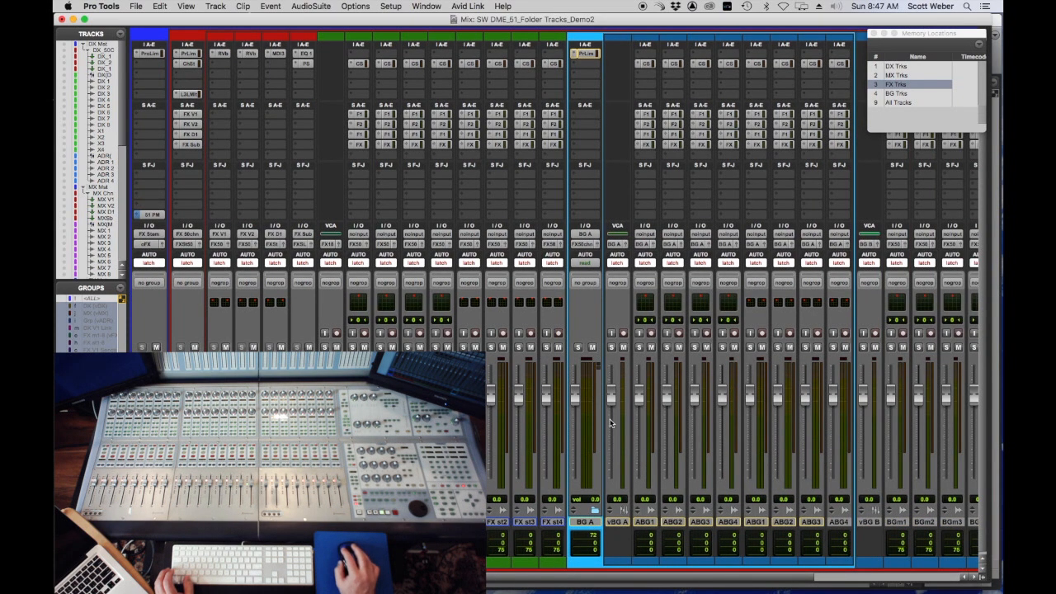
# Create one 5.0 routing folder track named BG B after the last B background track.
pyautogui.hscroll(5, 612, 424)
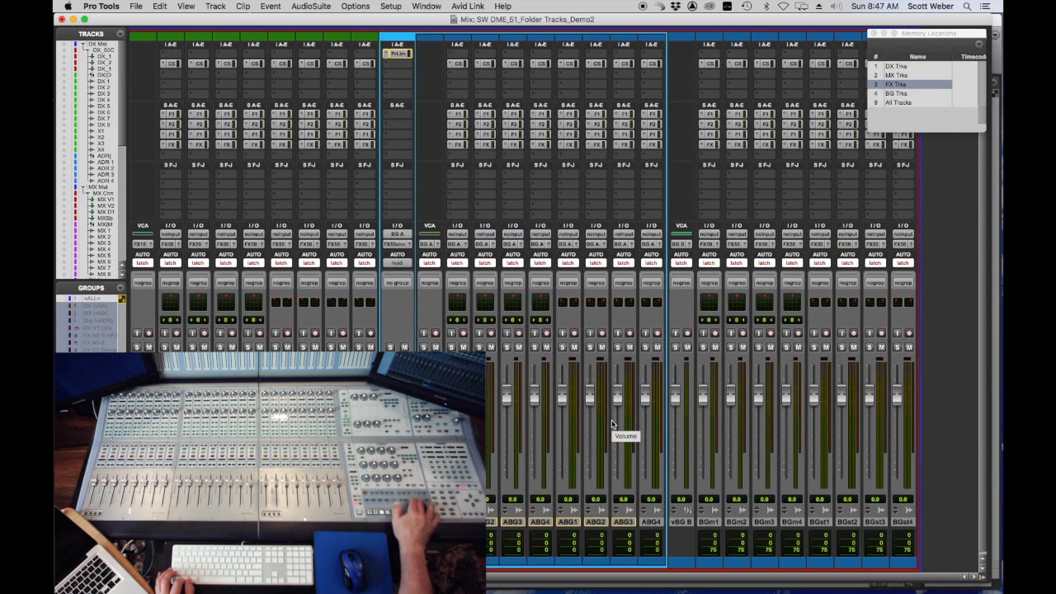
pyautogui.click(904, 523)
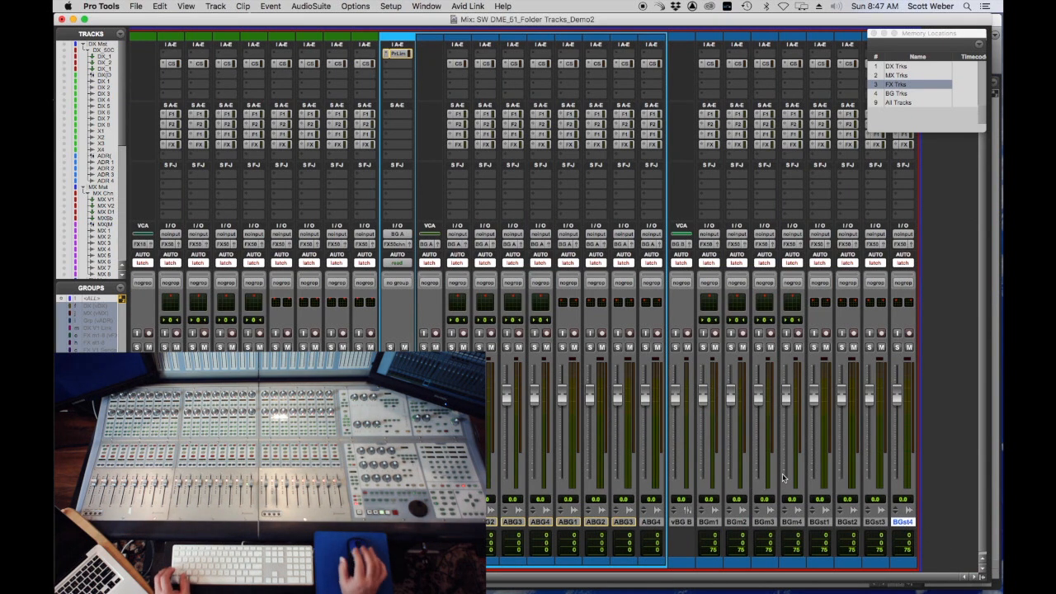
pyautogui.press('shift+super+n')
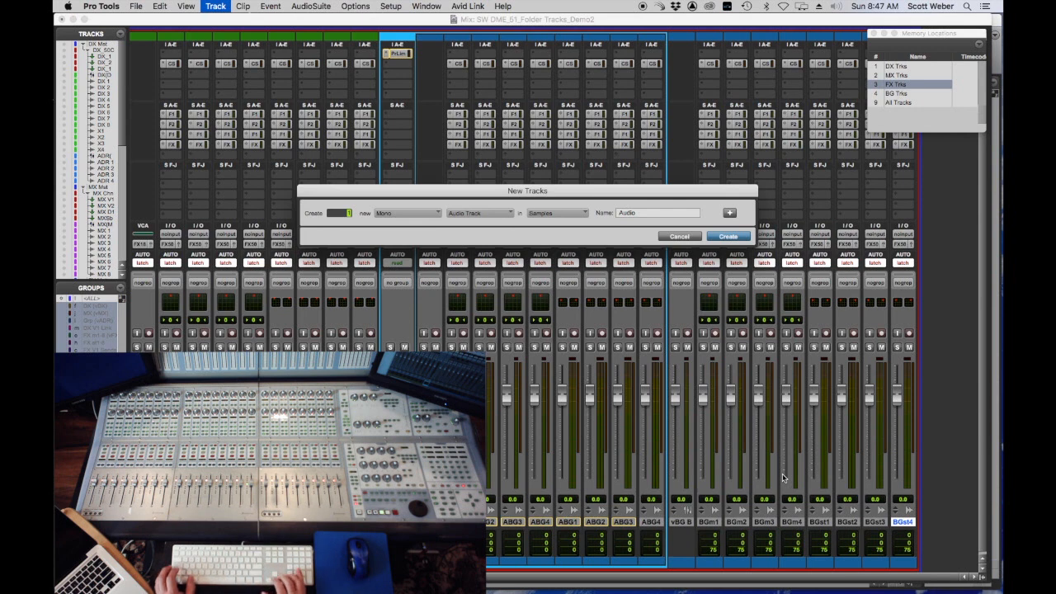
pyautogui.press('super+Right')
pyautogui.press('super+Right')
pyautogui.press('super+Up')
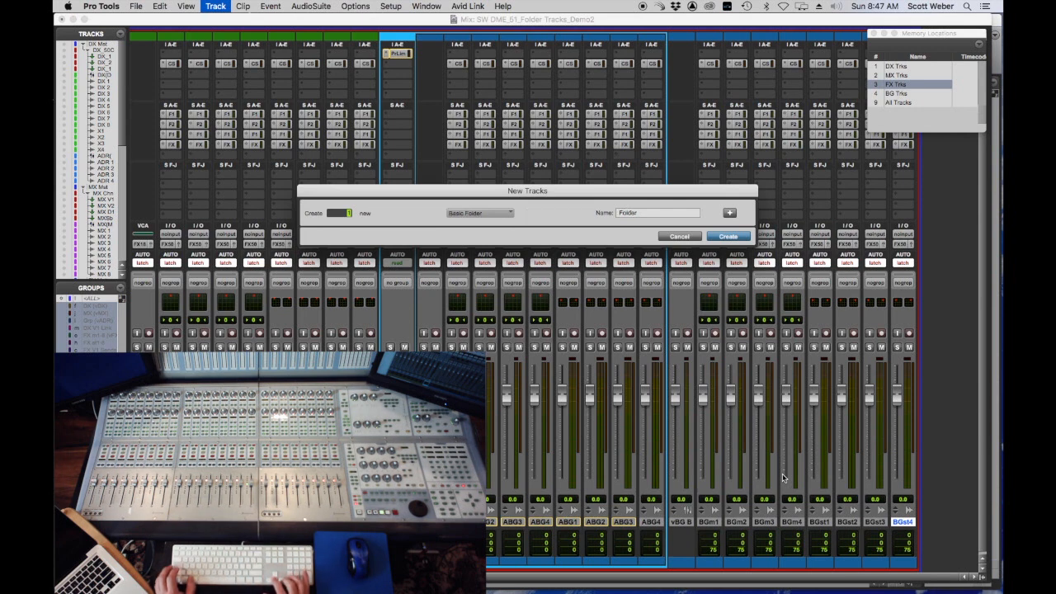
pyautogui.press('super+Up')
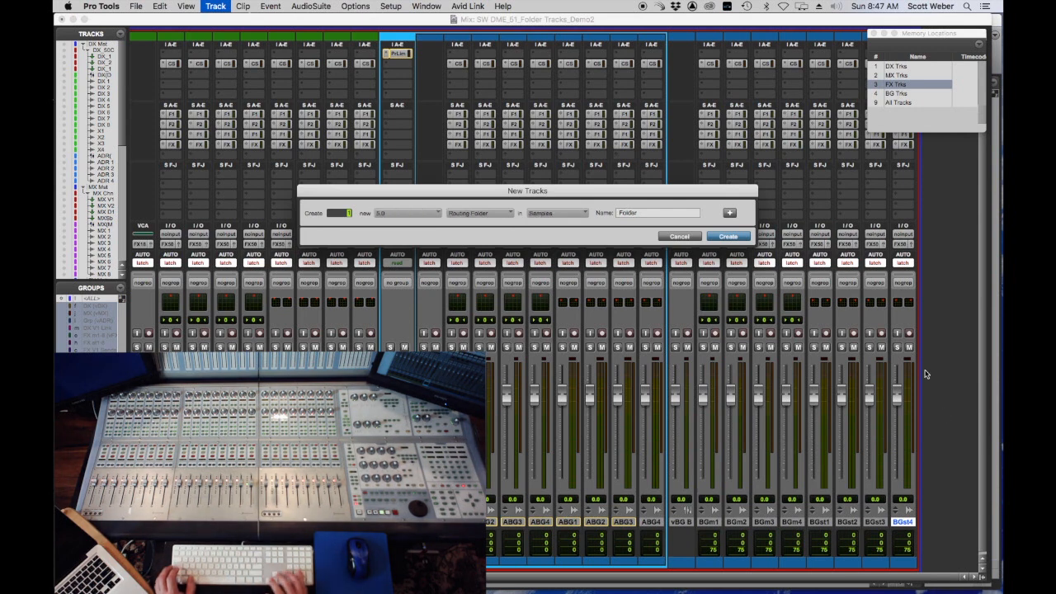
pyautogui.write('B')
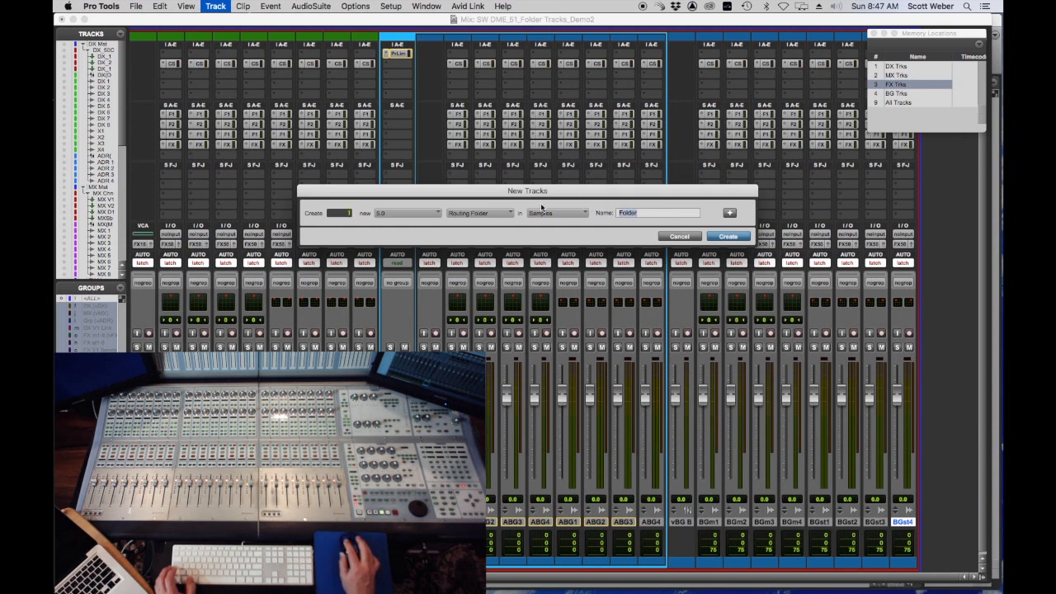
pyautogui.write('G B')
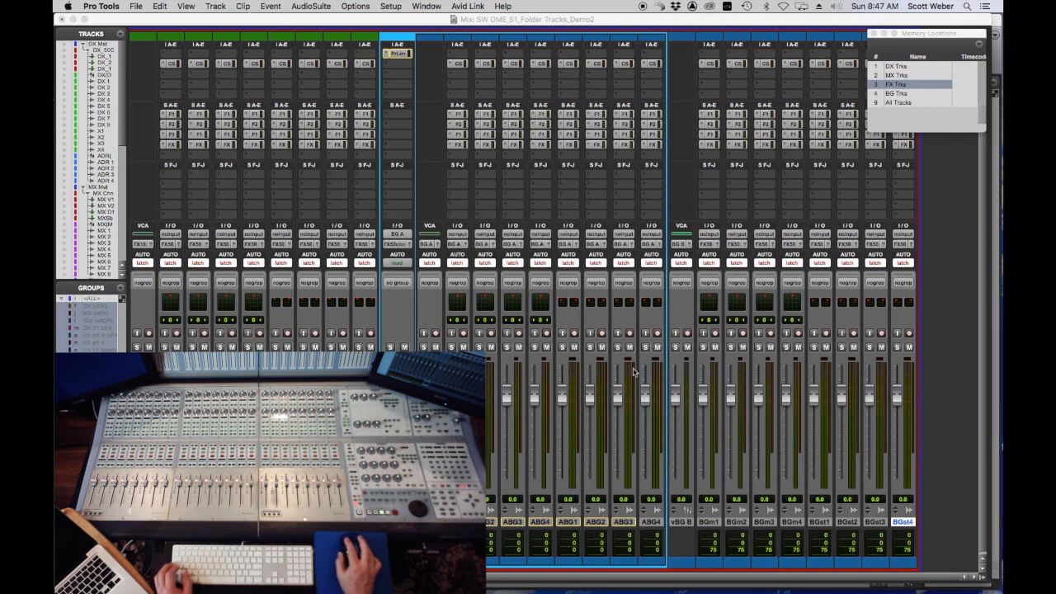
pyautogui.press('Return')
# Move the BG B folder directly before vBG B and route its output to the FX 50chn (5.0) bus.
pyautogui.moveTo(935, 520); pyautogui.dragTo(676, 543)
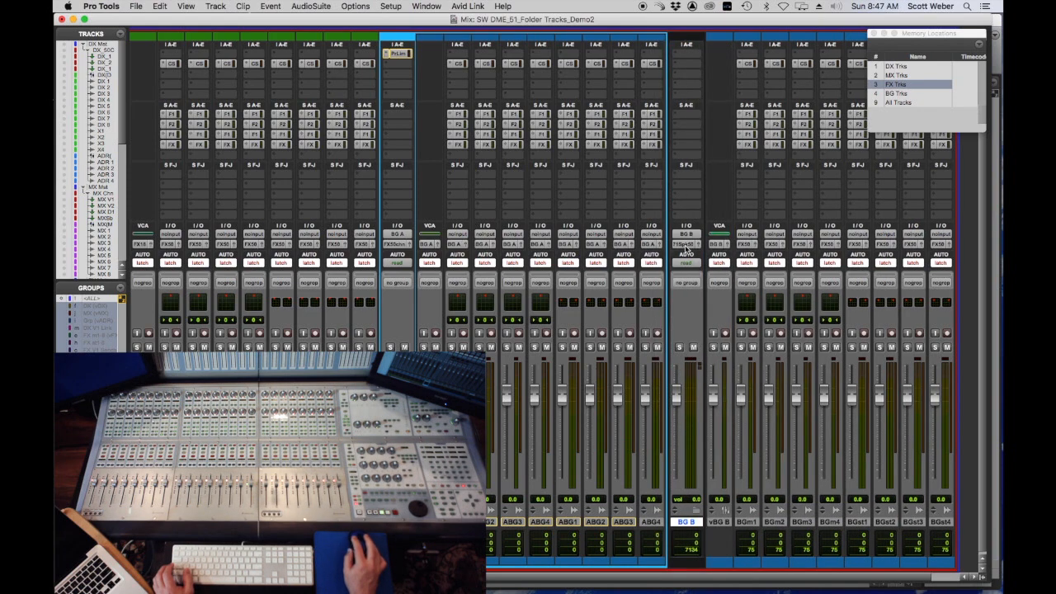
pyautogui.click(686, 250)
pyautogui.moveTo(698, 254)
pyautogui.moveTo(770, 257)
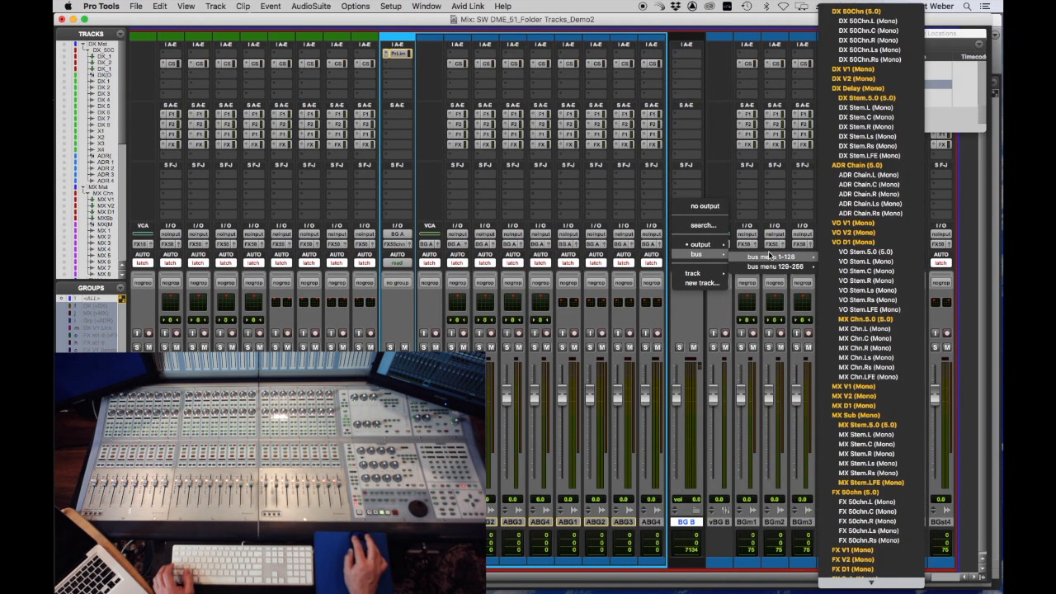
pyautogui.click(872, 492)
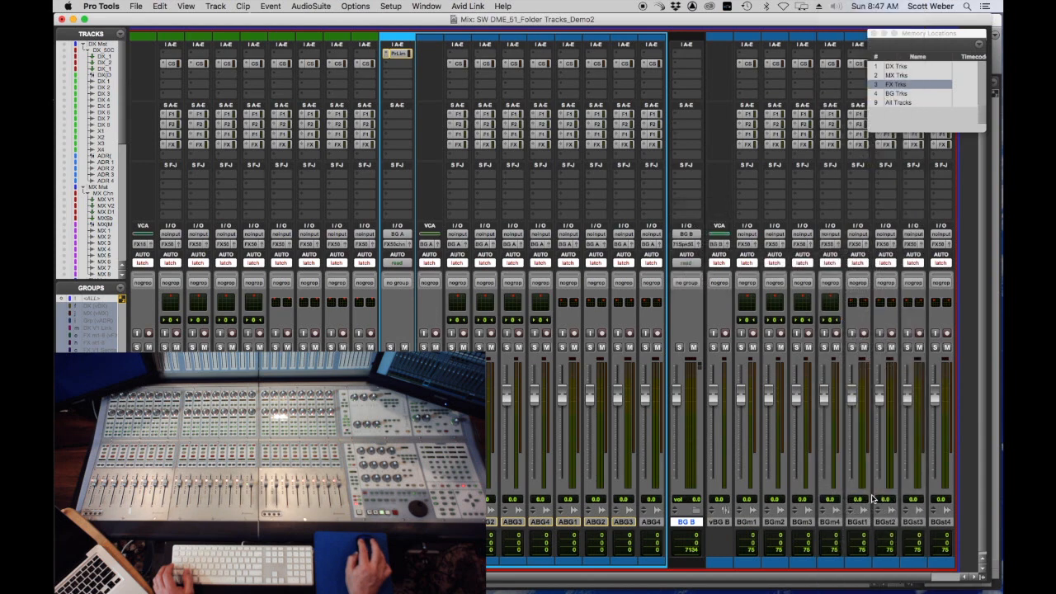
# Route the outputs of the eight B background tracks, B BGm 1 through B BG st 4, to the BG B (5.0) bus.
pyautogui.click(749, 522)
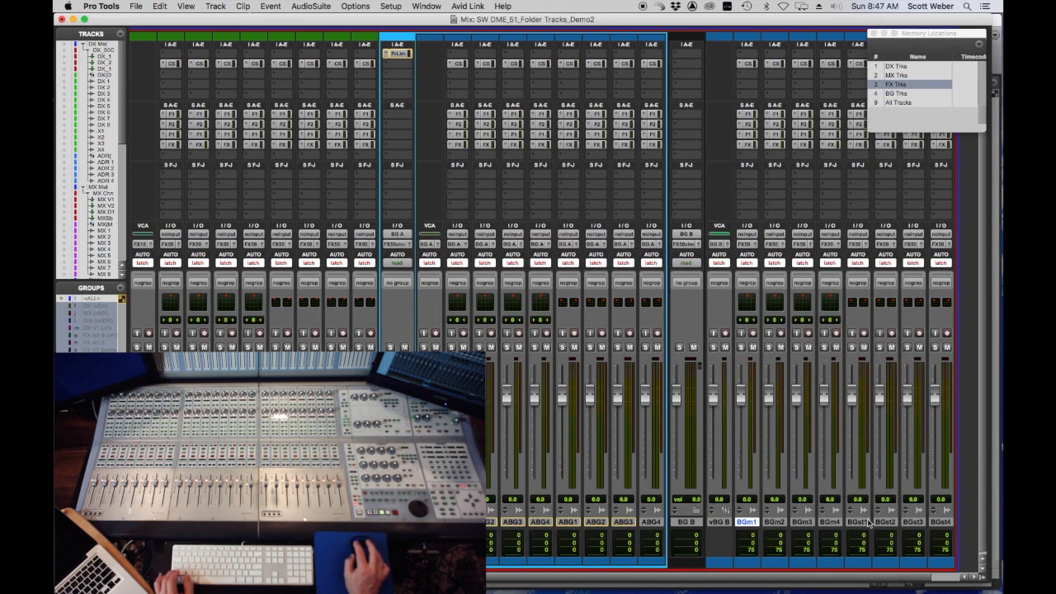
pyautogui.keyDown('shift'); pyautogui.click(944, 524); pyautogui.keyUp('shift')
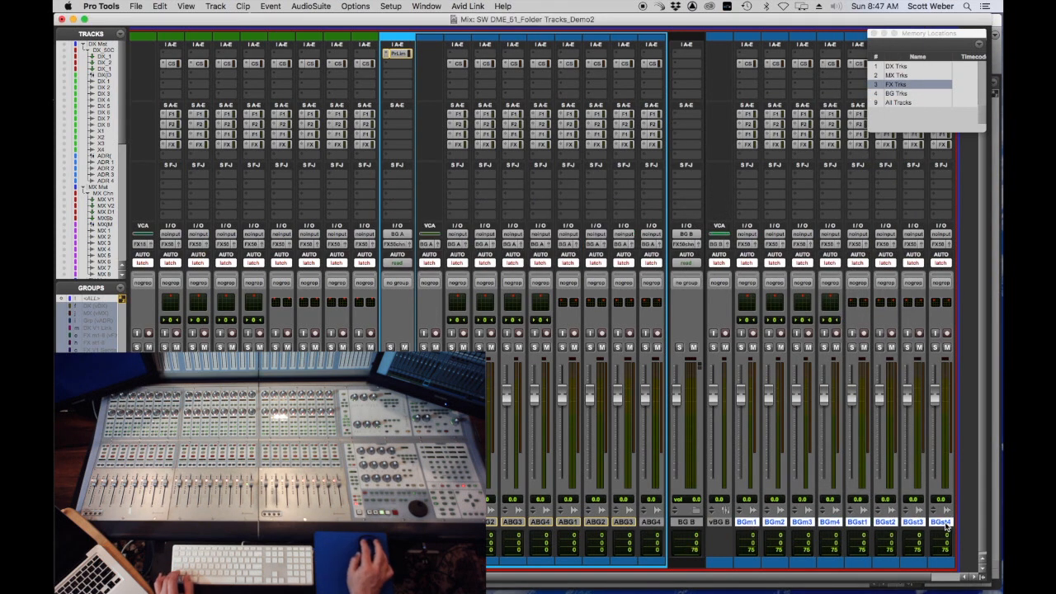
pyautogui.click(748, 244)
pyautogui.moveTo(755, 254)
pyautogui.moveTo(829, 272)
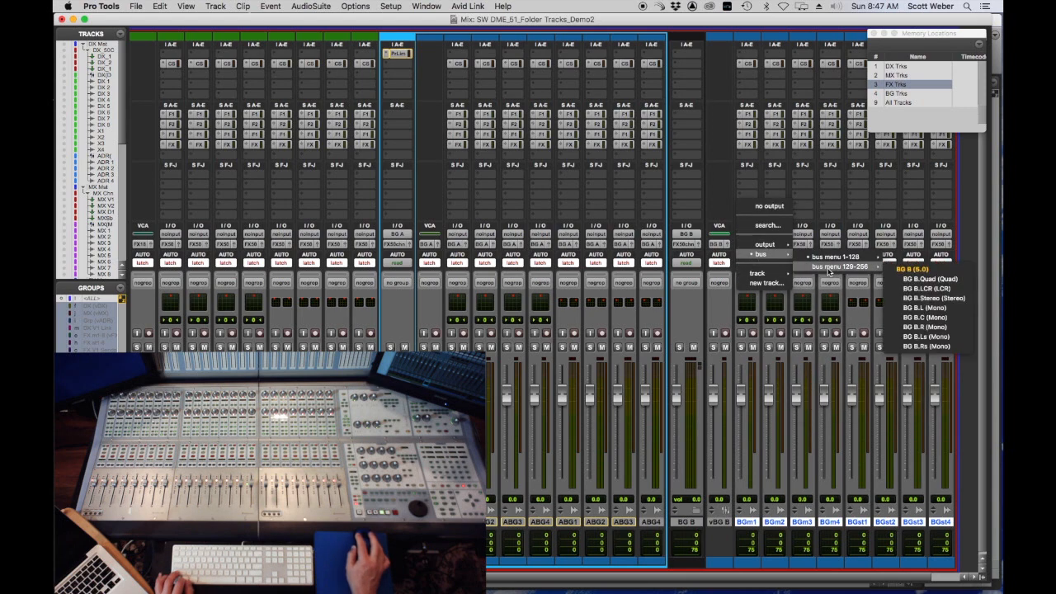
pyautogui.click(941, 272)
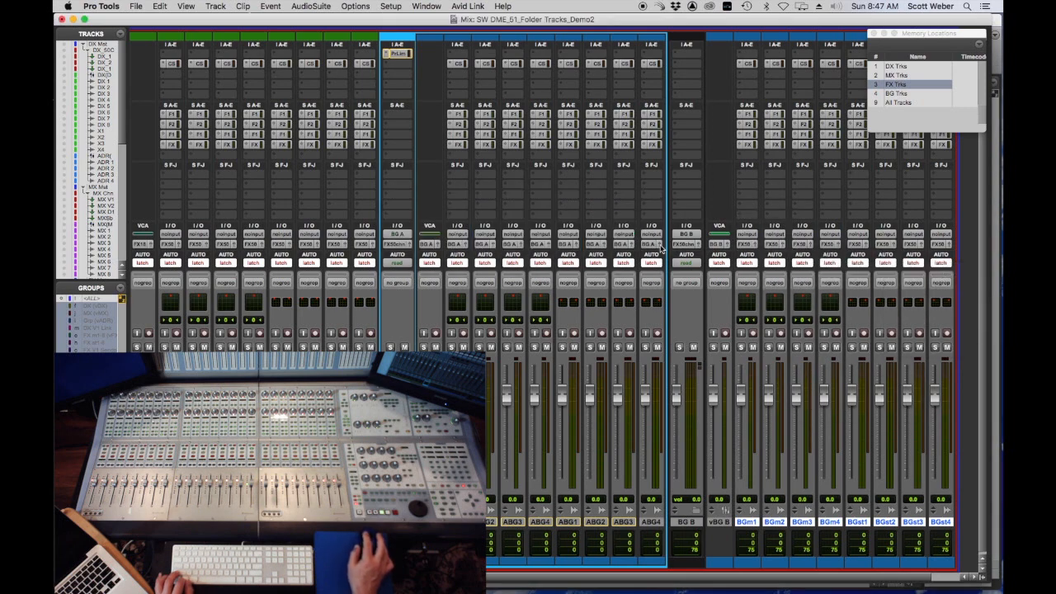
# Copy the Pro Limiter insert with its settings from BG A to the BG B folder and close the plug-in window.
pyautogui.click(397, 53)
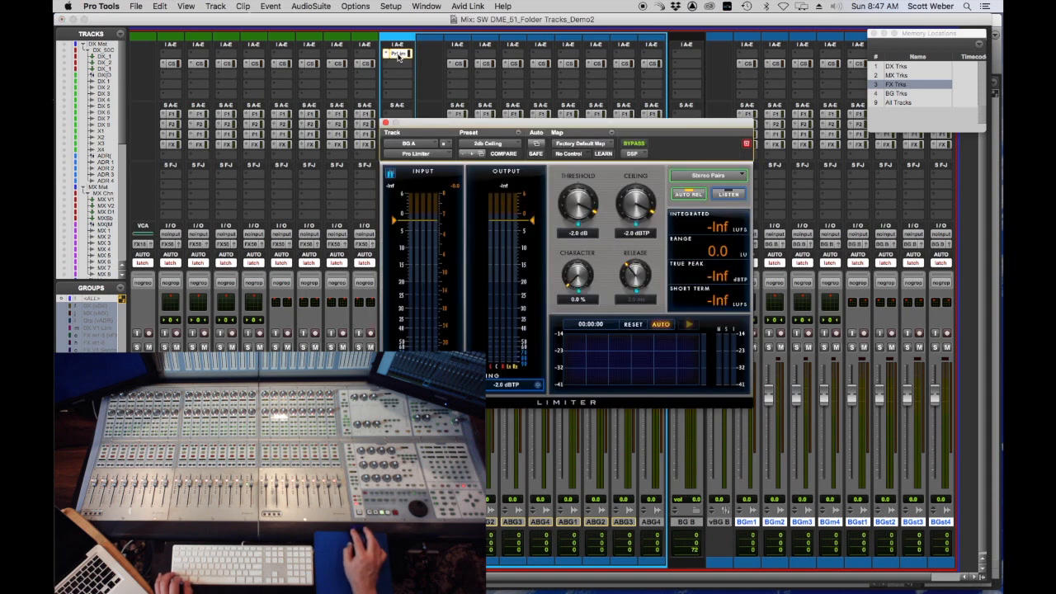
pyautogui.moveTo(399, 56); pyautogui.dragTo(687, 66)
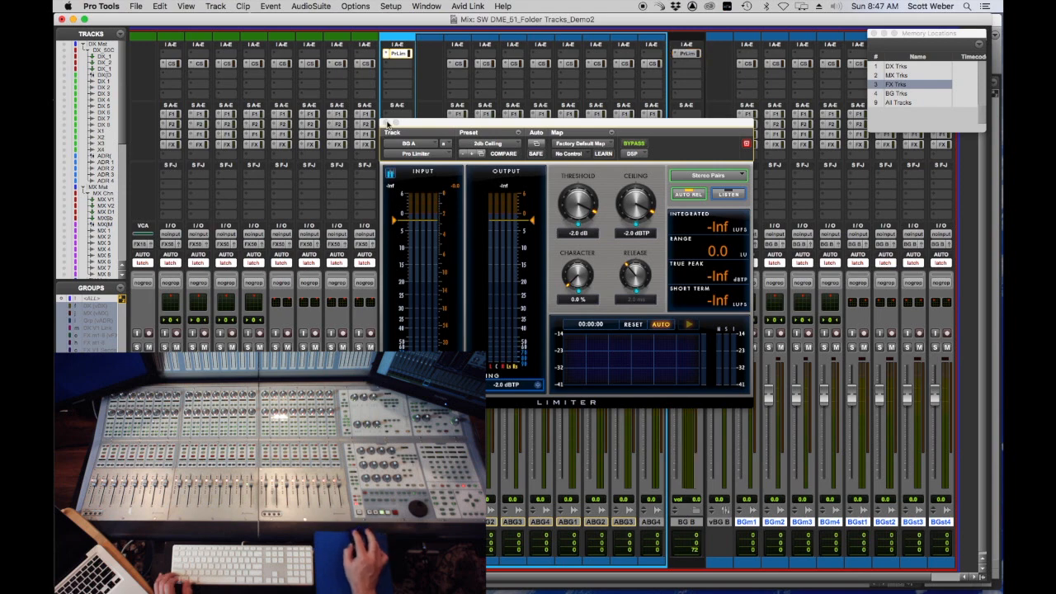
pyautogui.click(387, 123)
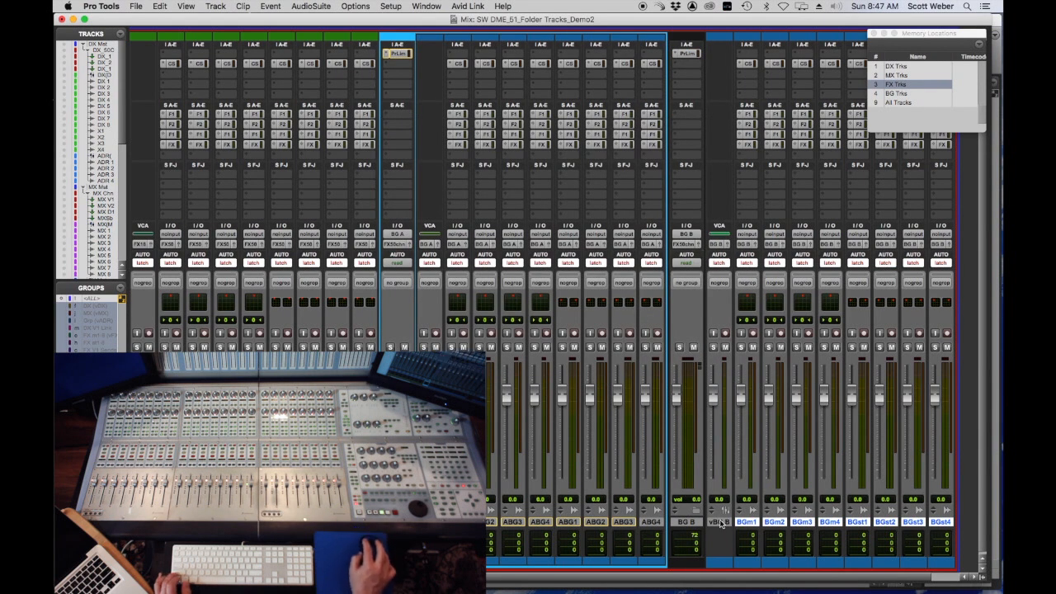
# Nest vBG B and the B background tracks inside the BG B folder, checking it by collapsing and expanding the folder.
pyautogui.moveTo(707, 518); pyautogui.dragTo(675, 536)
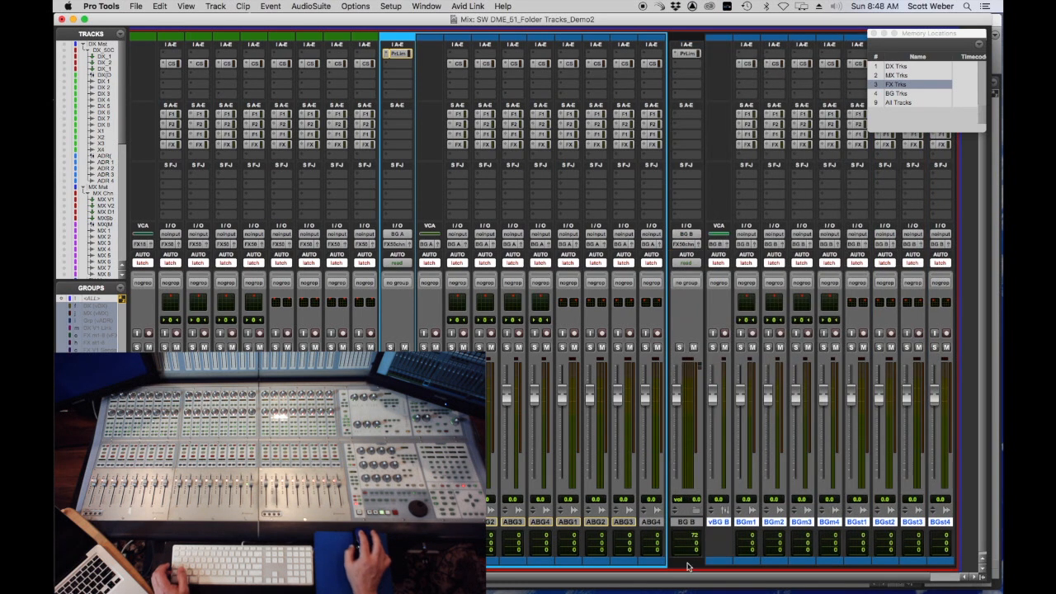
pyautogui.click(694, 511)
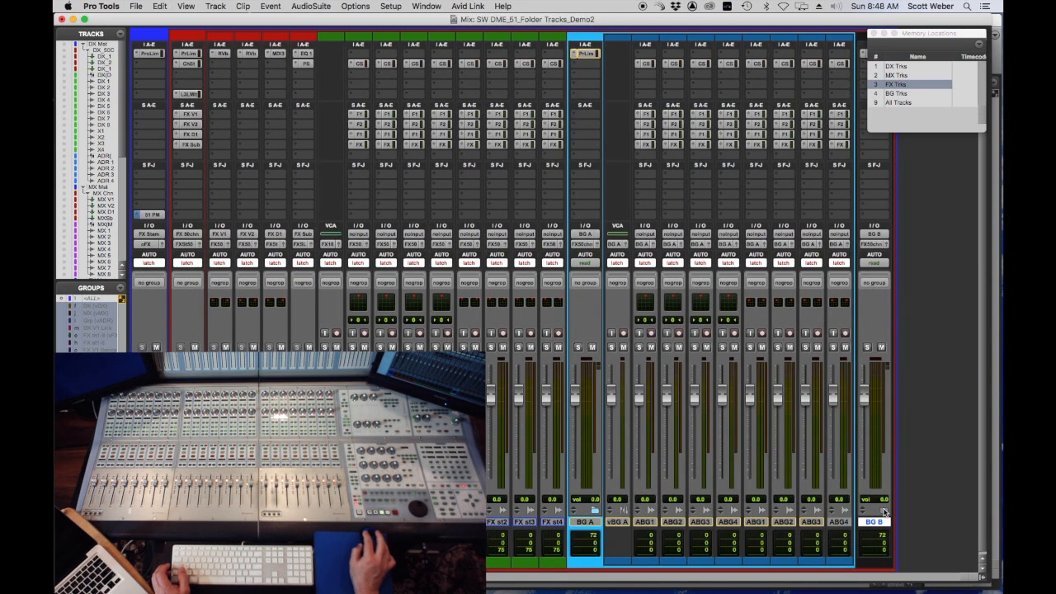
pyautogui.click(882, 511)
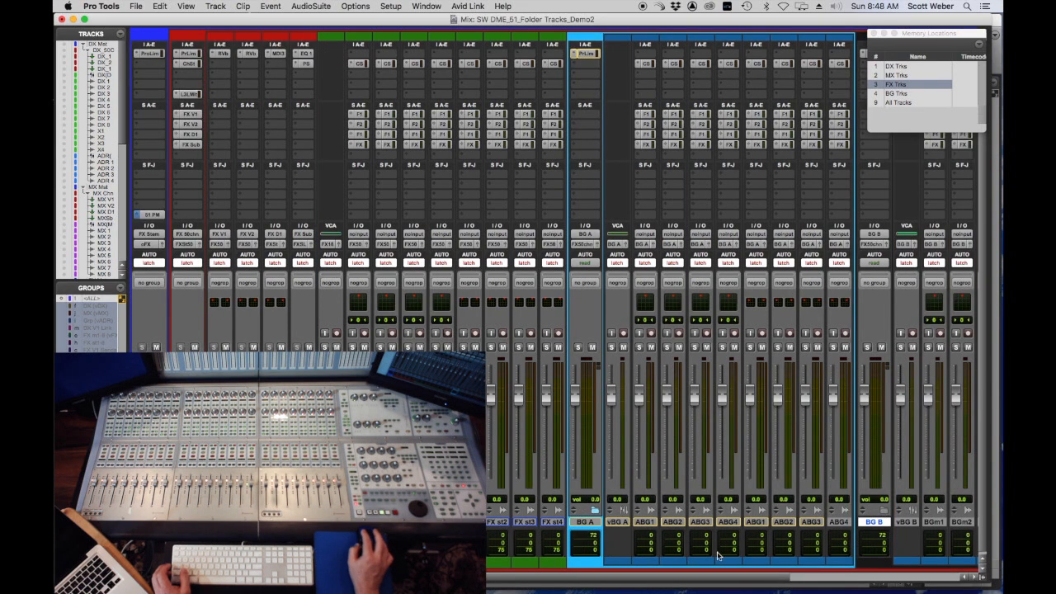
# Color the BG B folder track light blue like BG A and close the color palette.
pyautogui.doubleClick(877, 563)
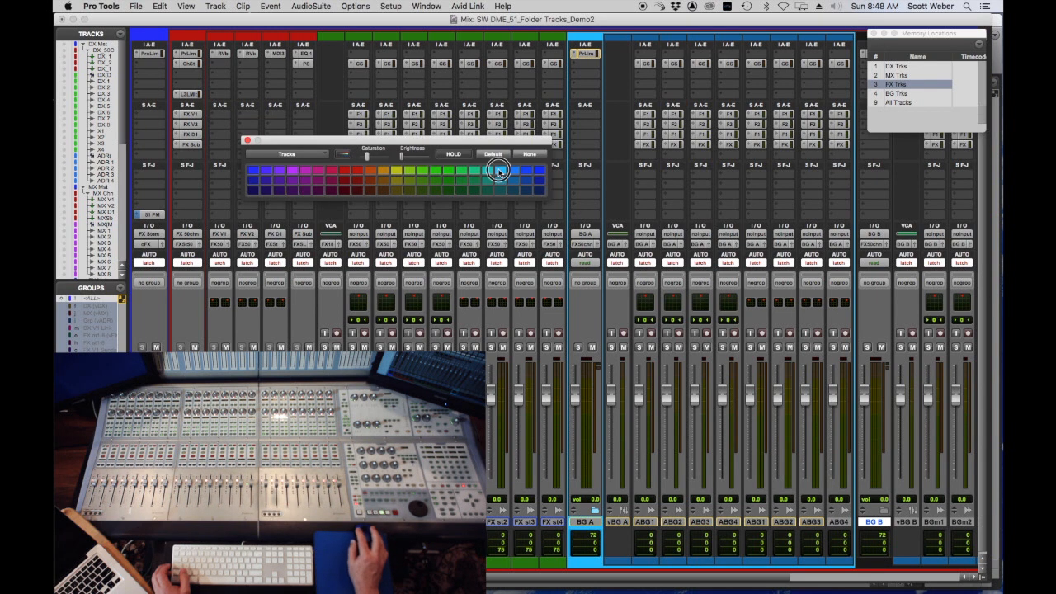
pyautogui.click(498, 170)
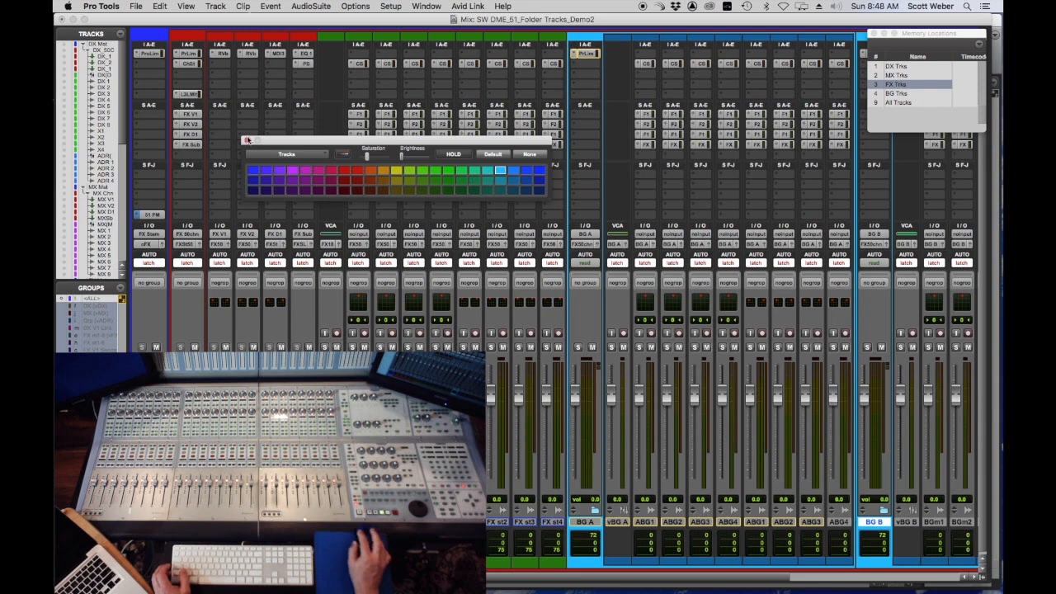
pyautogui.click(247, 139)
# Examine the nested effects folders in the Edit window, collapsing and re-expanding FX Mst and FX Chain.
pyautogui.press('super+equal')
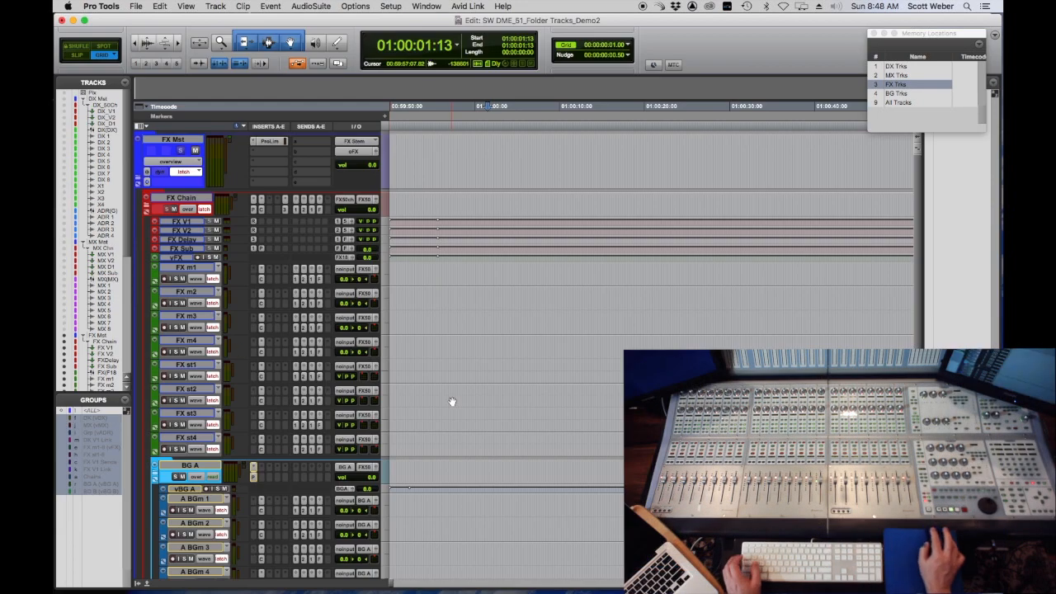
pyautogui.scroll(-10, 453, 349)
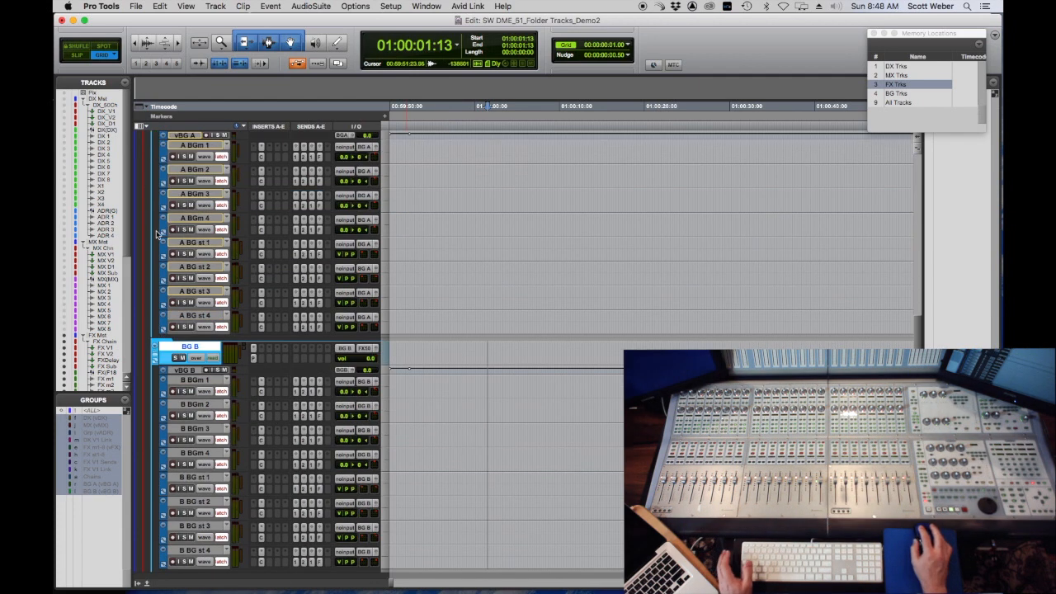
pyautogui.scroll(-3, 150, 366)
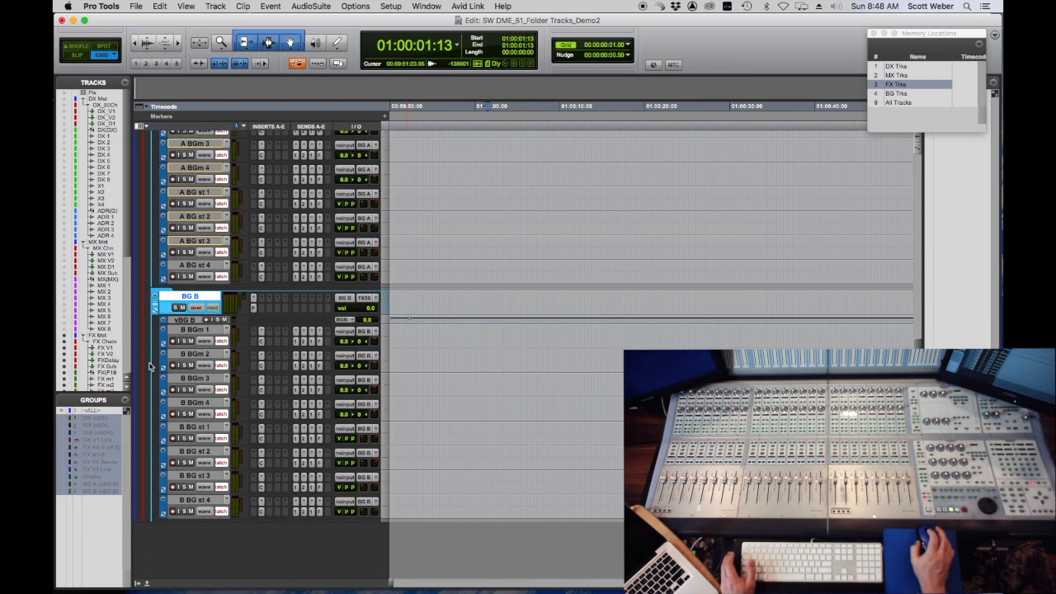
pyautogui.scroll(10, 150, 366)
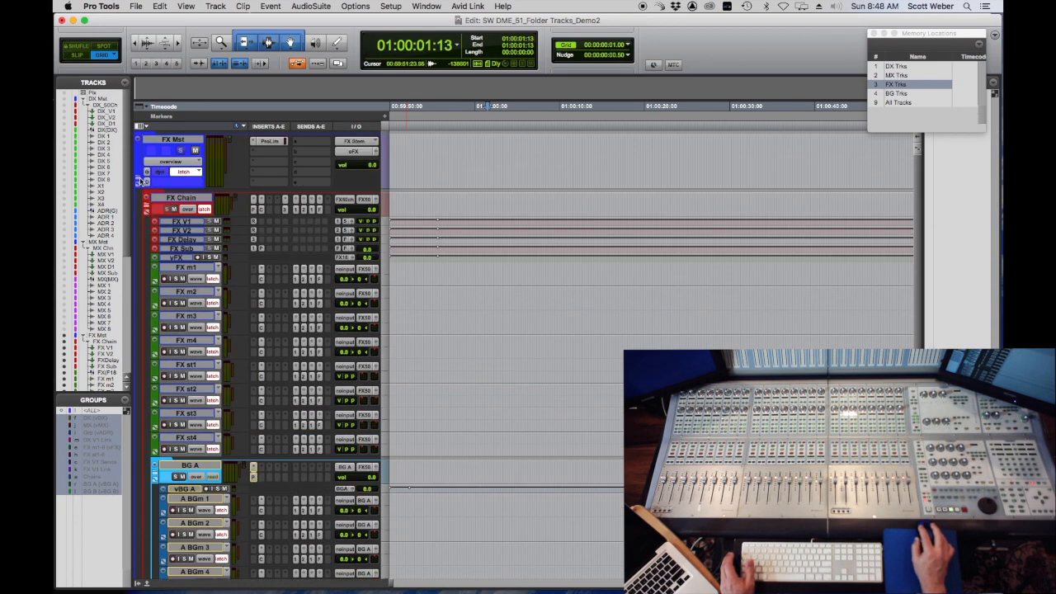
pyautogui.click(140, 181)
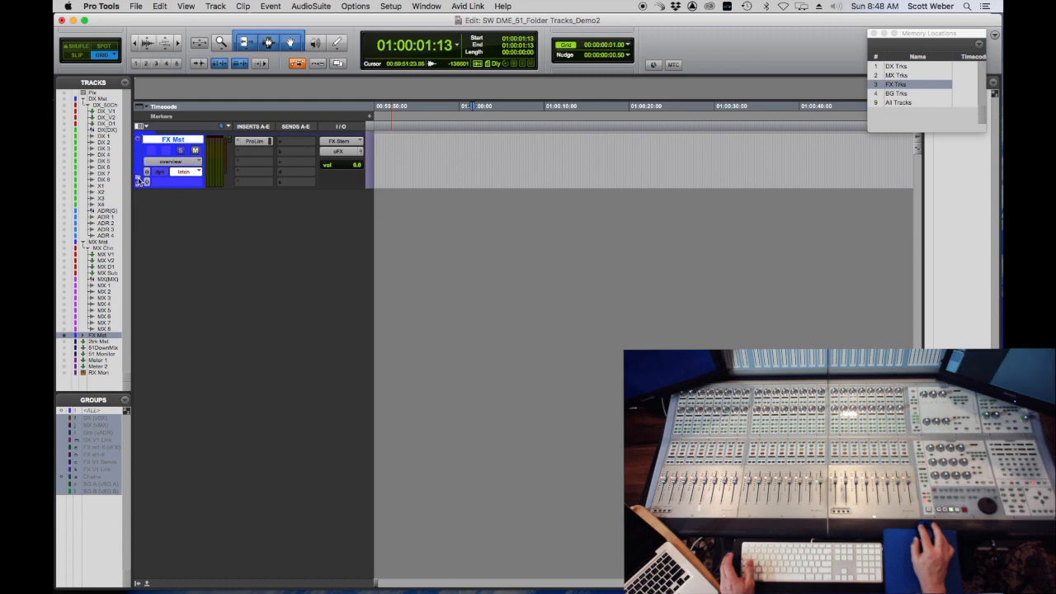
pyautogui.click(139, 180)
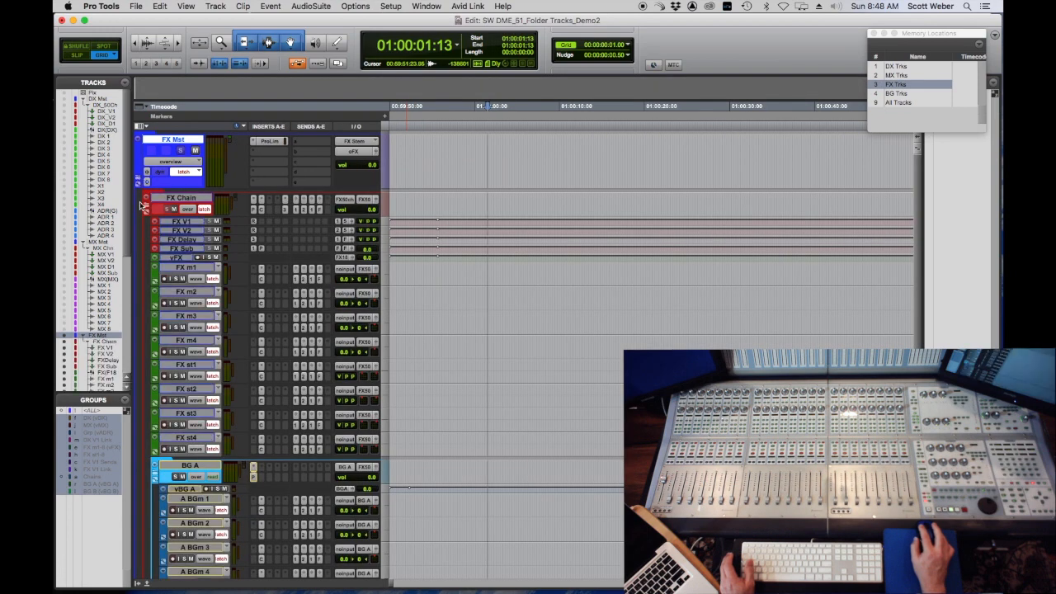
pyautogui.click(144, 203)
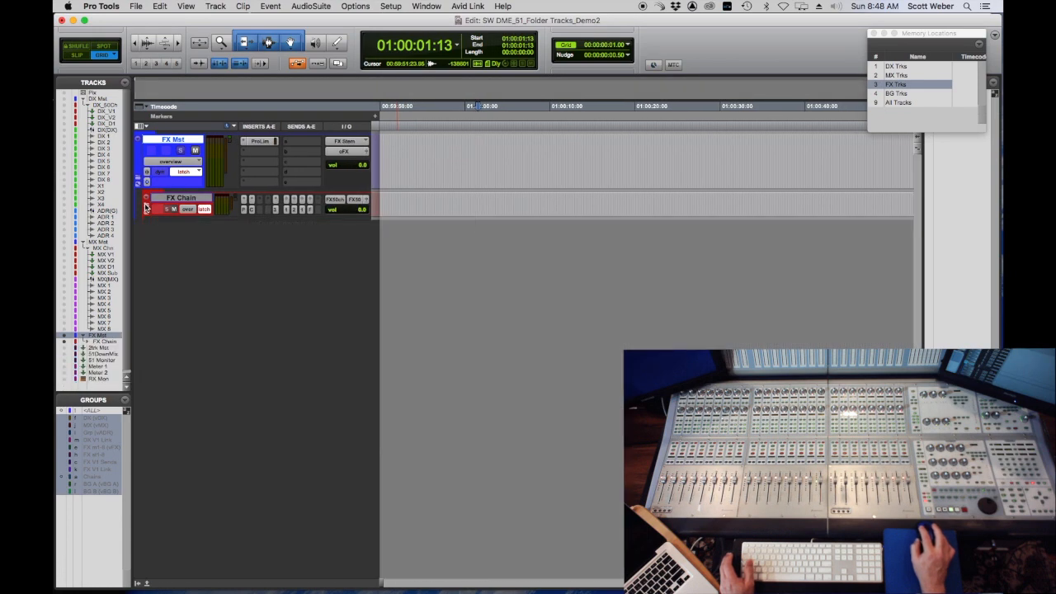
pyautogui.click(145, 205)
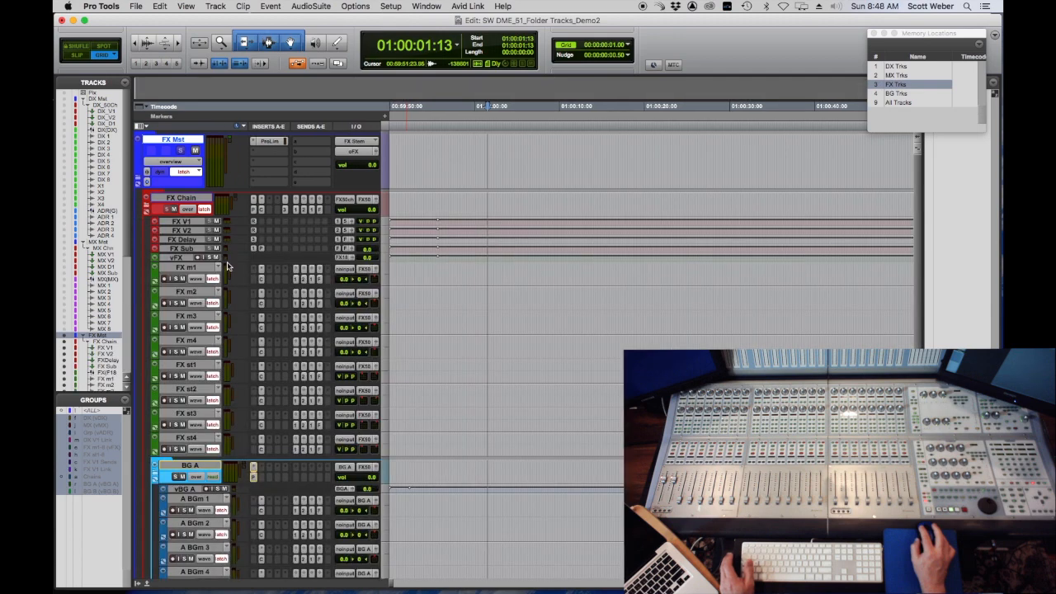
# Collapse the BG A and BG B folders, and expand BG A again to view its nested tracks.
pyautogui.scroll(-5, 206, 310)
pyautogui.scroll(-3, 207, 311)
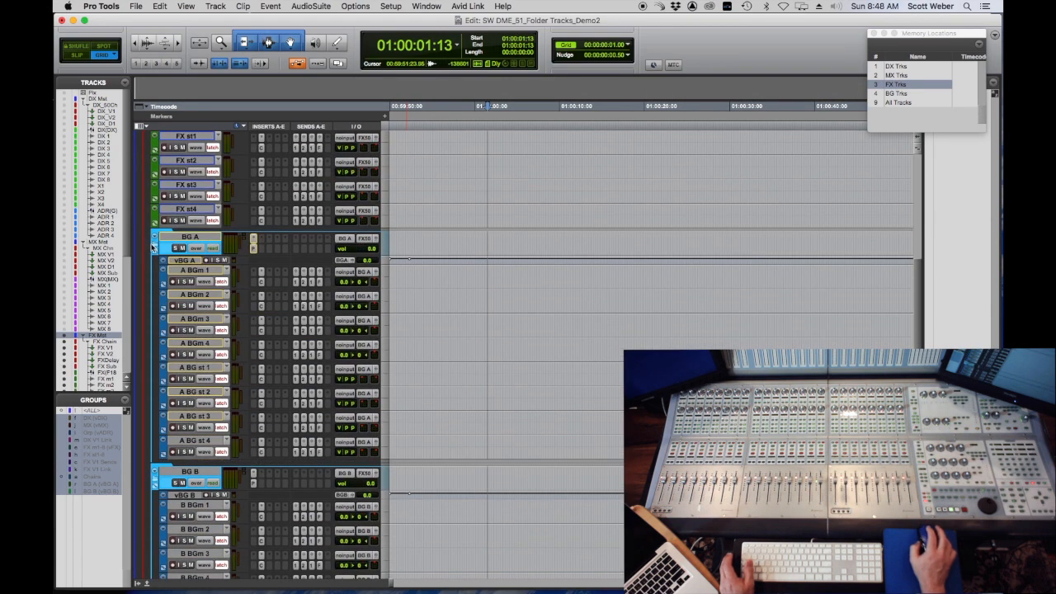
pyautogui.click(154, 238)
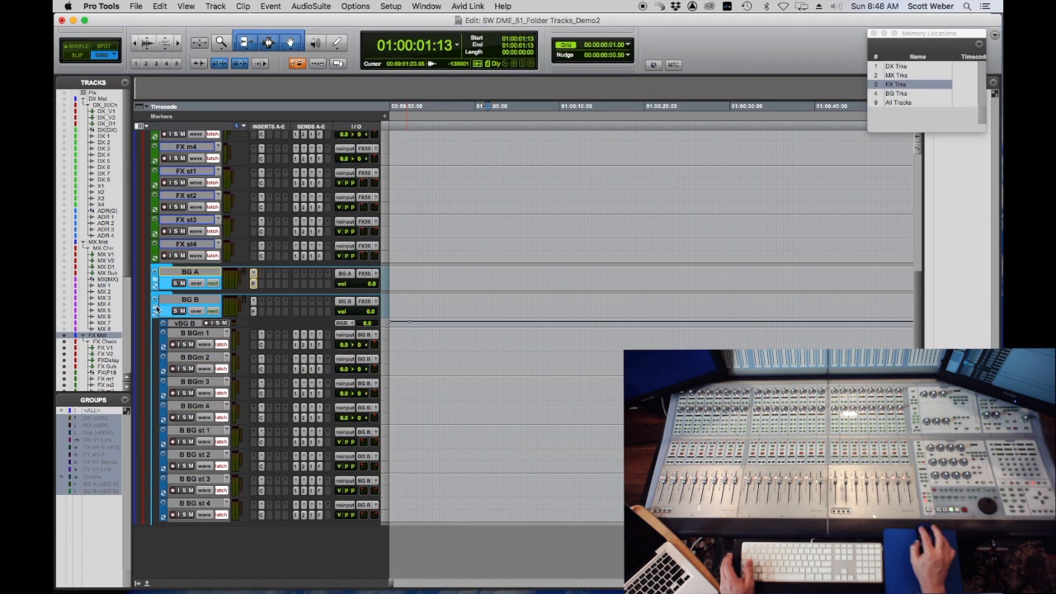
pyautogui.click(154, 308)
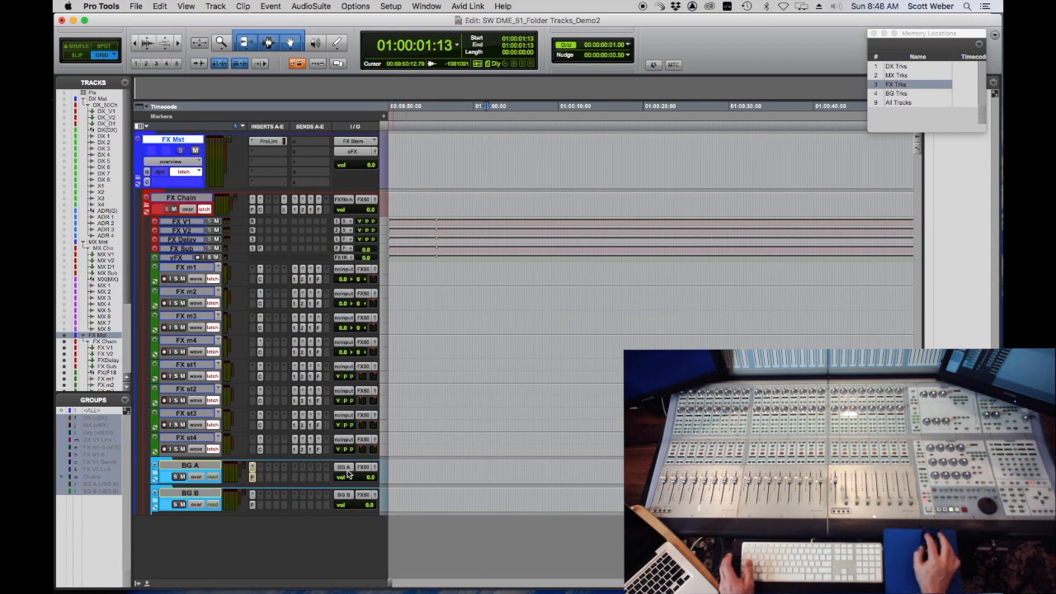
pyautogui.click(155, 475)
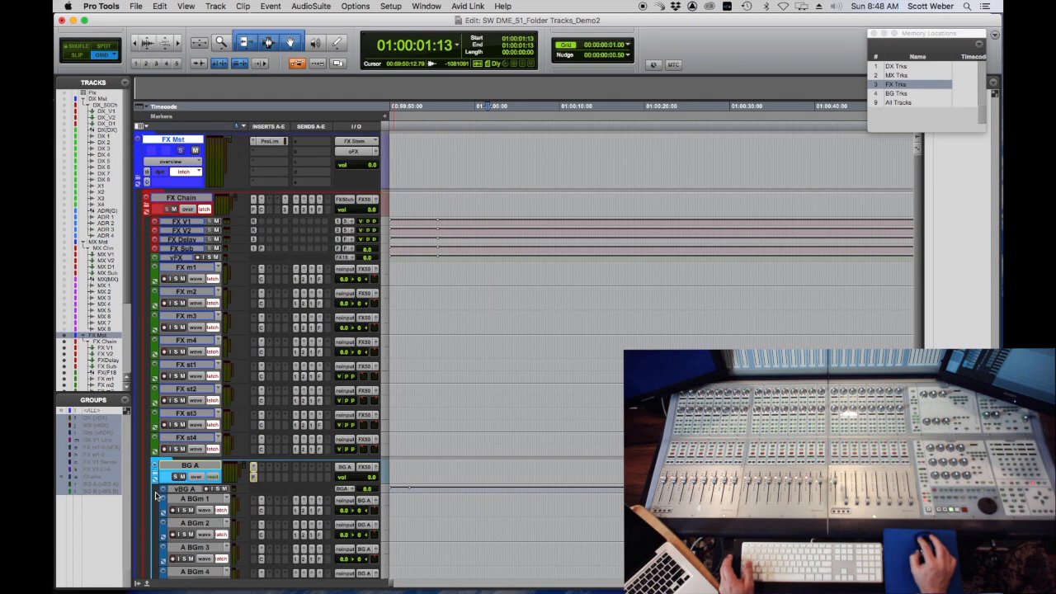
pyautogui.scroll(-5, 171, 473)
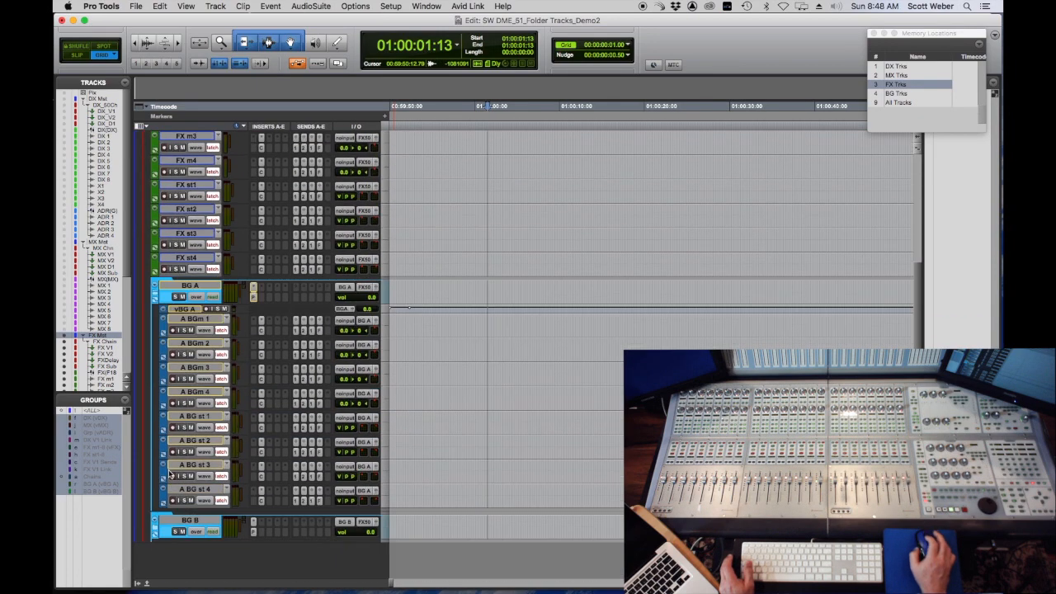
# Recall memory location 9, All Tracks, to show every track in the session.
pyautogui.click(153, 530)
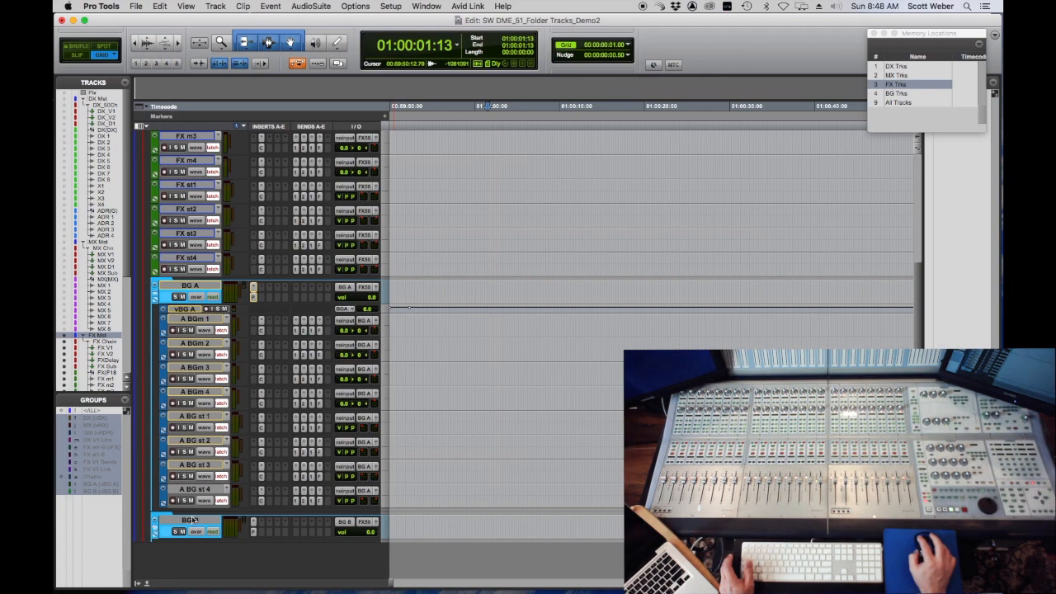
pyautogui.scroll(-1, 212, 518)
pyautogui.scroll(6, 212, 518)
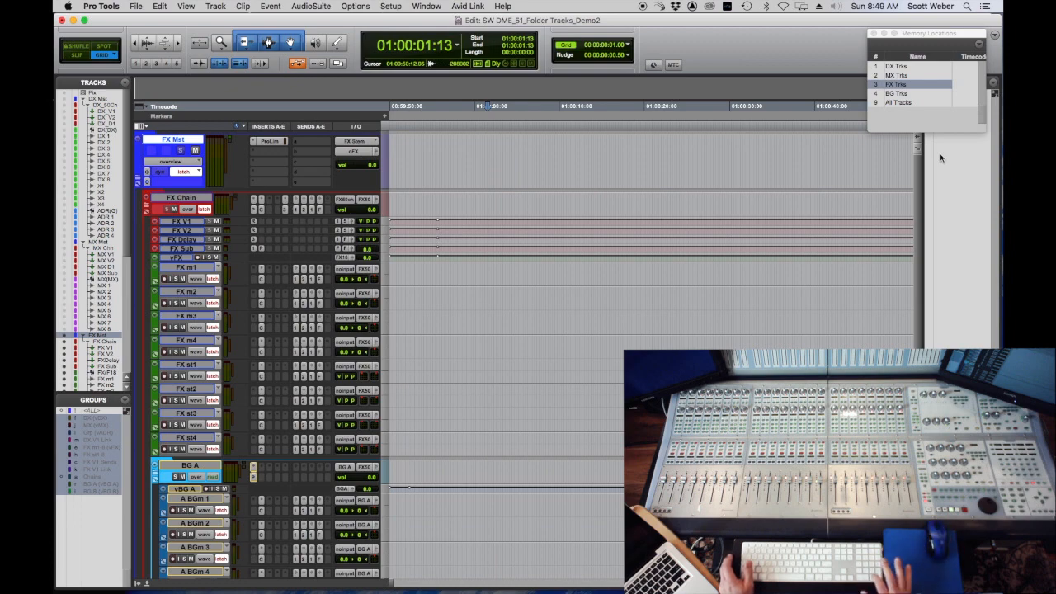
pyautogui.press('.')
pyautogui.press('9')
pyautogui.press('.')
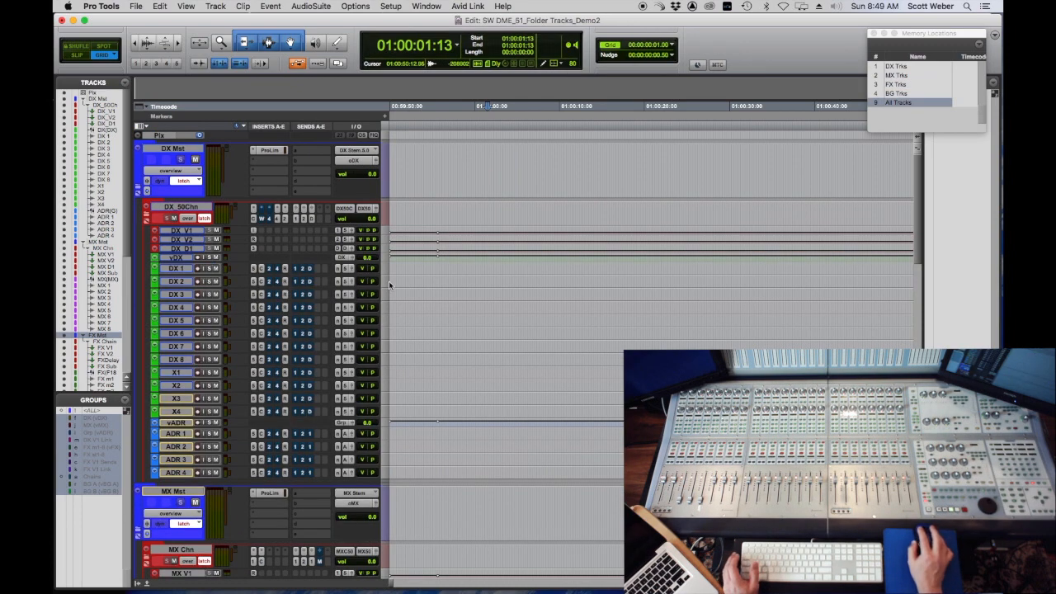
# Look over the full session's channel strips in the Mix window, and return to the Edit window.
pyautogui.press('super+equal')
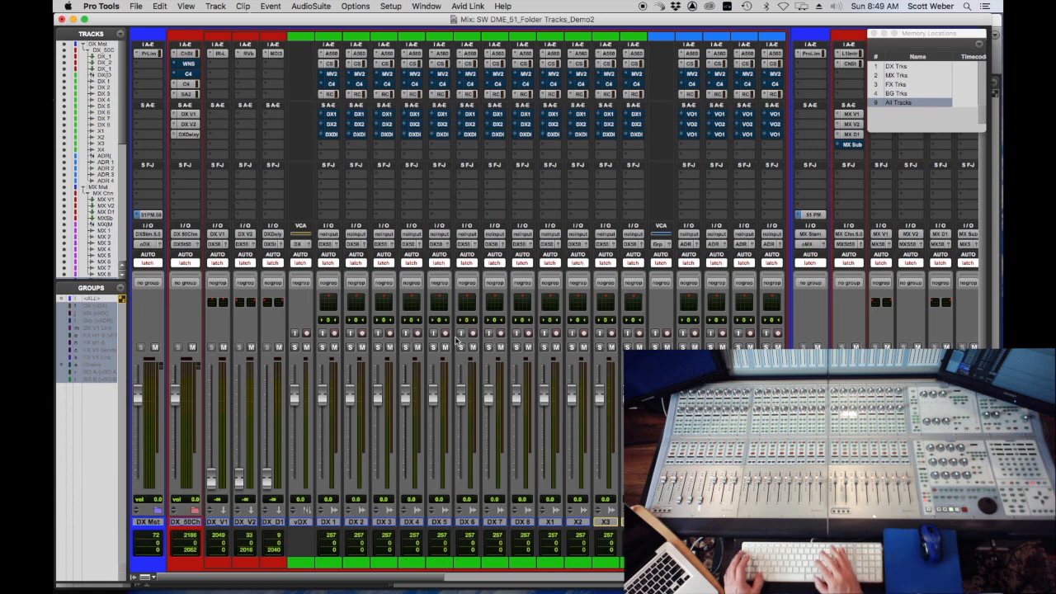
pyautogui.moveTo(306, 576); pyautogui.dragTo(172, 575)
pyautogui.press('super+equal')
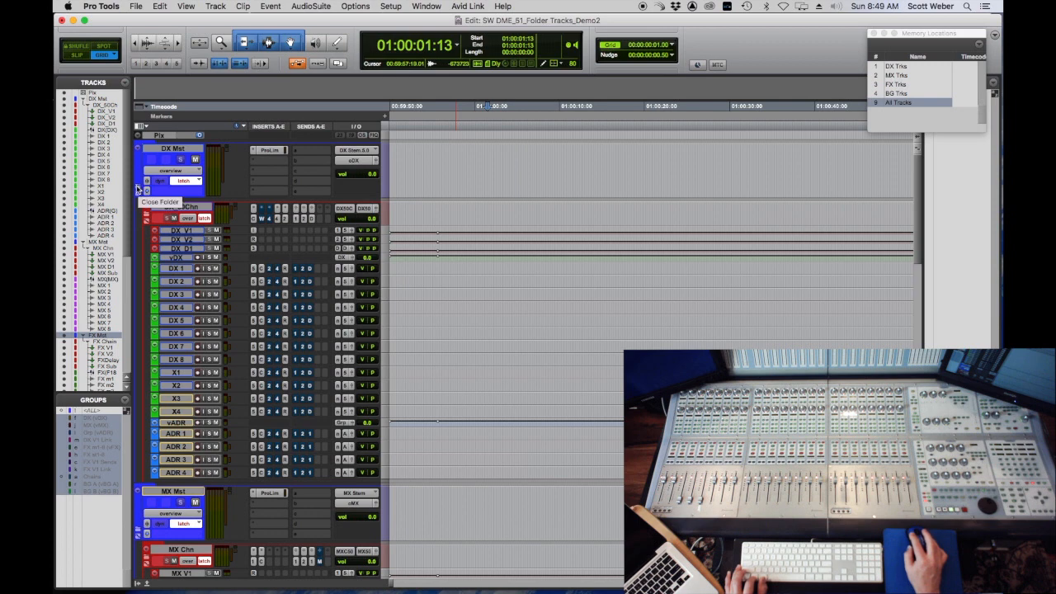
# Collapse all the master folders and select the tracks from 2trk Mst through RX Mon.
pyautogui.keyDown('alt'); pyautogui.click(139, 189); pyautogui.keyUp('alt')
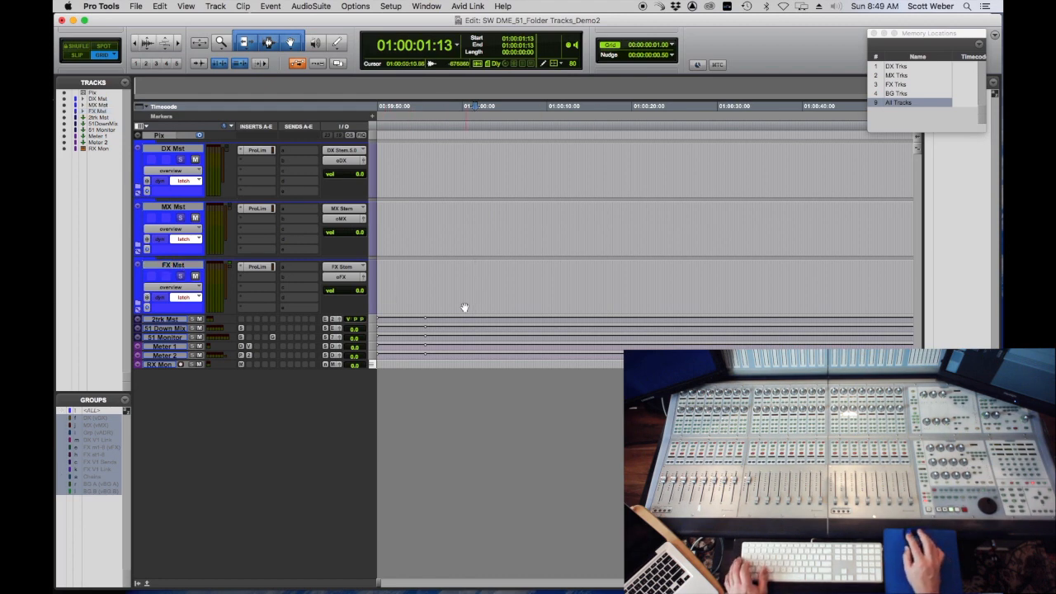
pyautogui.click(158, 320)
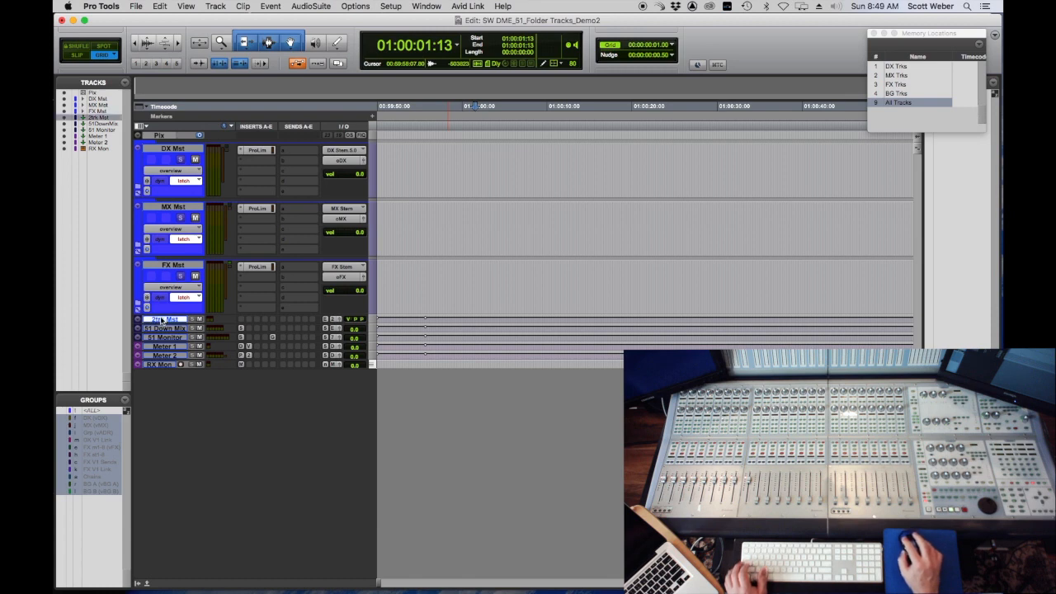
pyautogui.keyDown('shift'); pyautogui.click(162, 366); pyautogui.keyUp('shift')
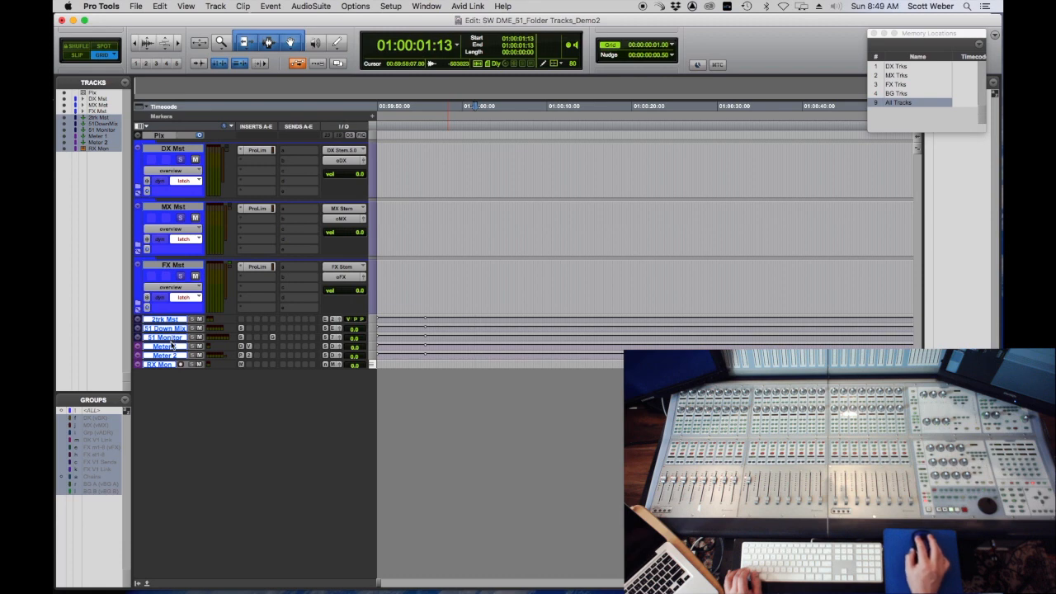
# Create one new 5.1 routing folder track named Monitor.
pyautogui.press('super+shift+n')
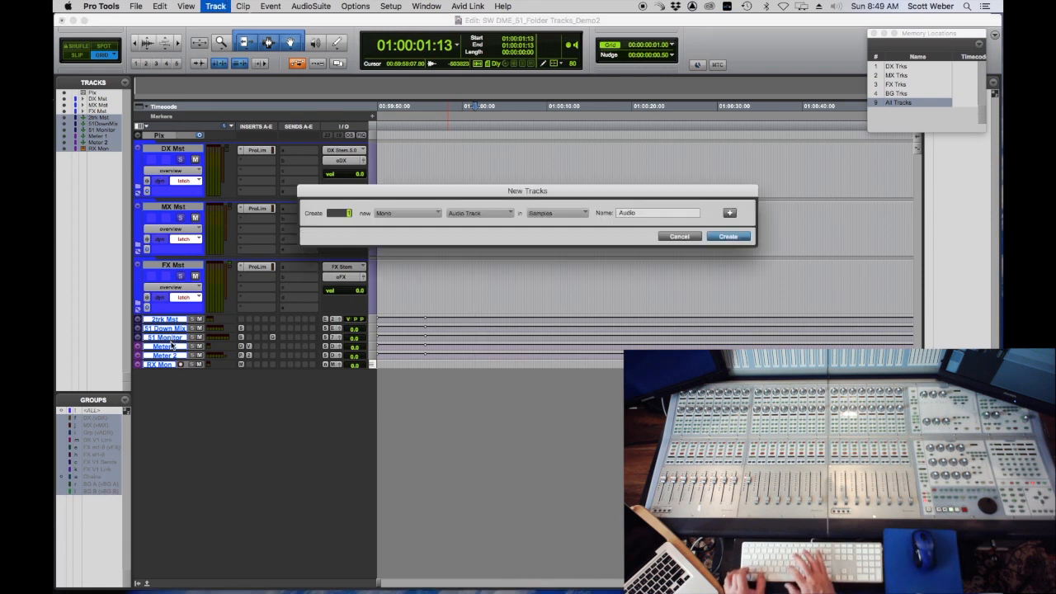
pyautogui.press('super+Right')
pyautogui.press('super+Right')
pyautogui.press('super+Right')
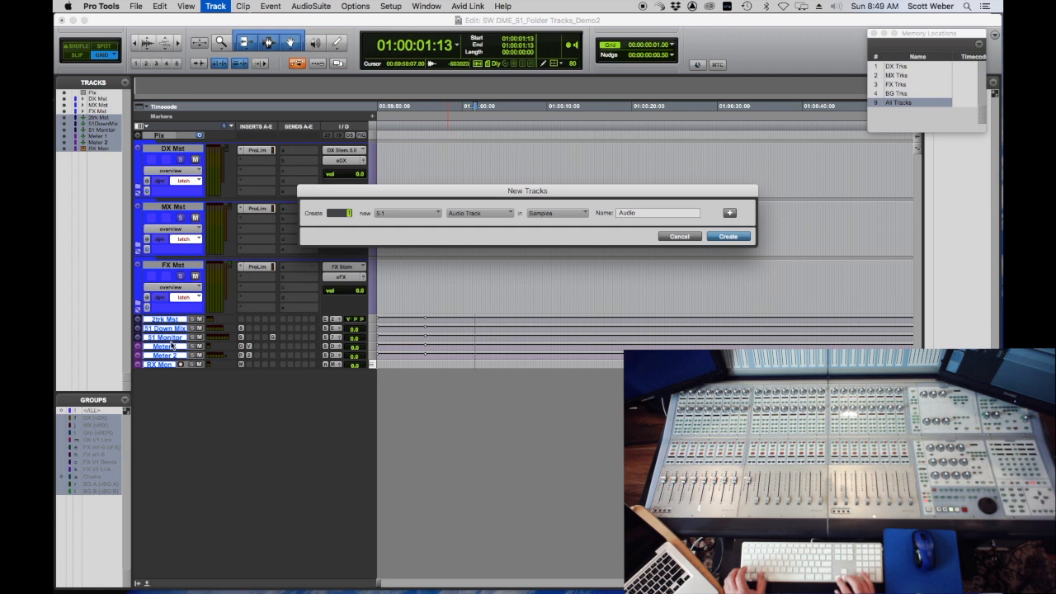
pyautogui.press('super+Up')
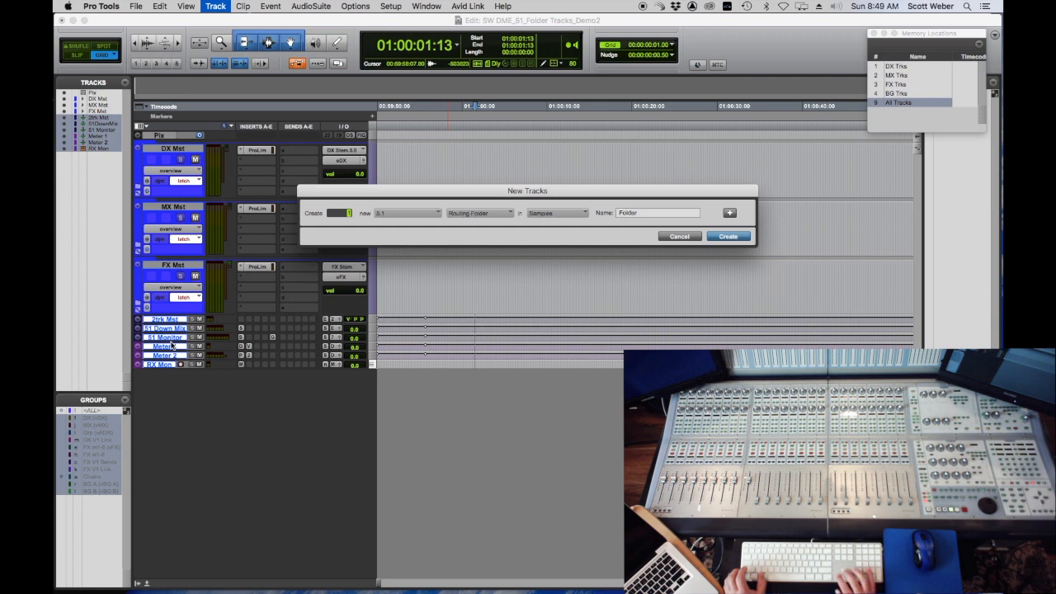
pyautogui.press('Tab')
pyautogui.write('Monito')
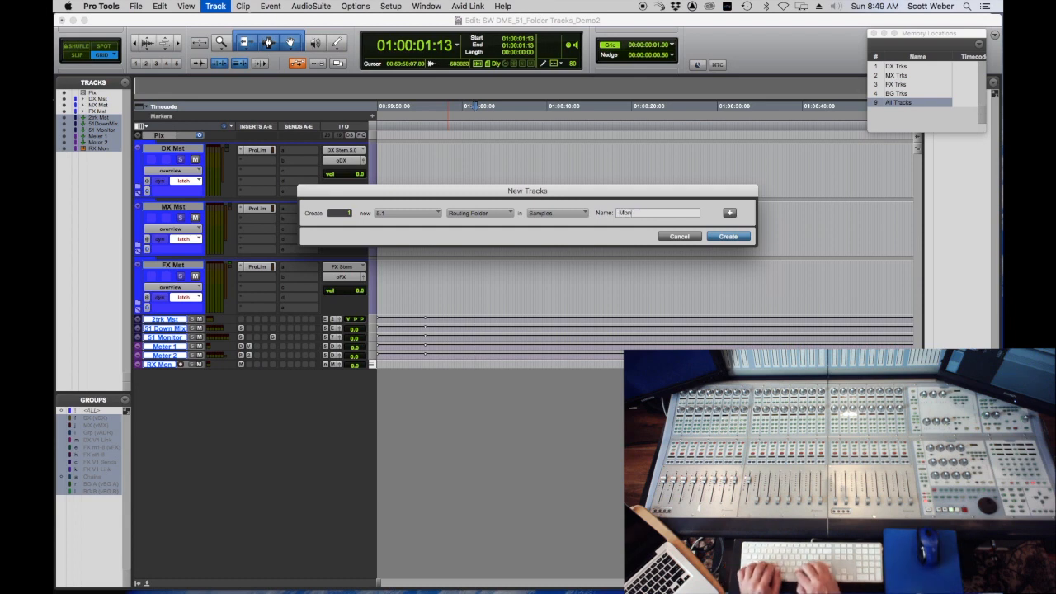
pyautogui.press('BackSpace')
pyautogui.press('BackSpace')
pyautogui.press('BackSpace')
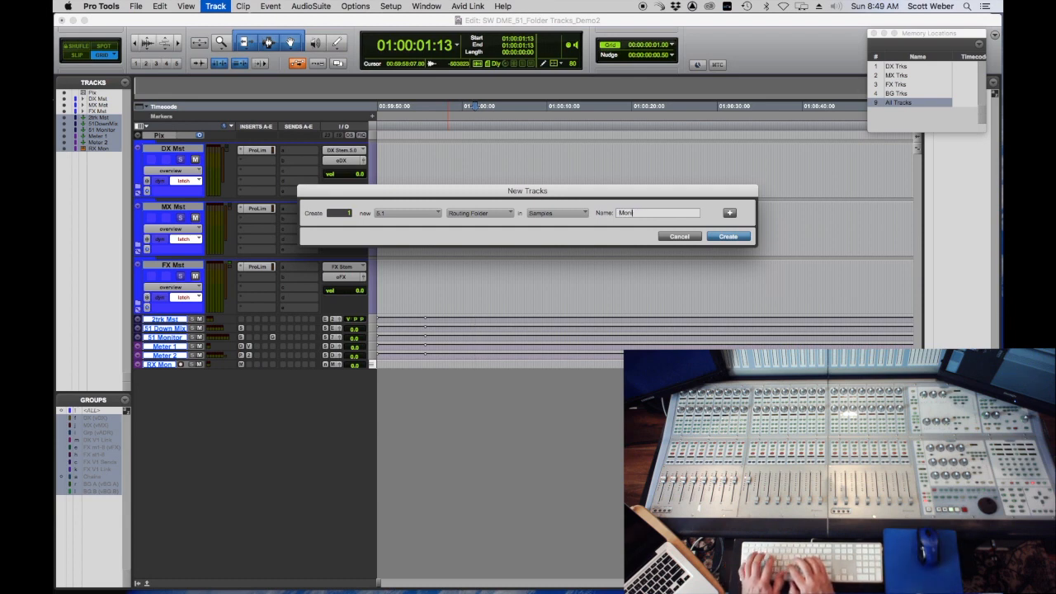
pyautogui.write('itor')
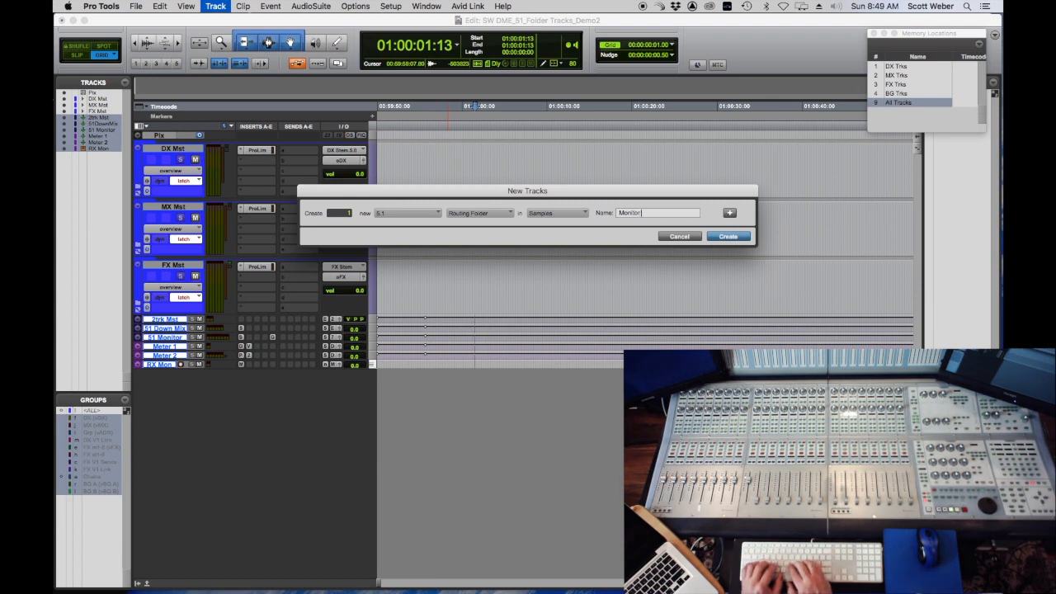
pyautogui.press('Return')
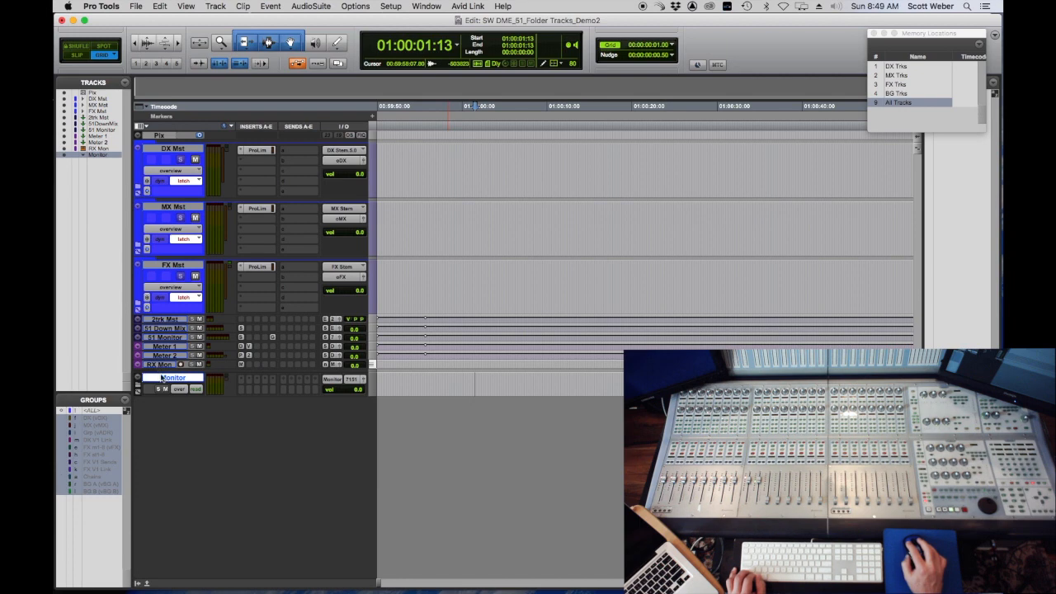
# Place the Monitor folder directly above 2trk Mst and nest the tracks from 2trk Mst through RX Mon inside it.
pyautogui.moveTo(166, 378); pyautogui.dragTo(173, 324)
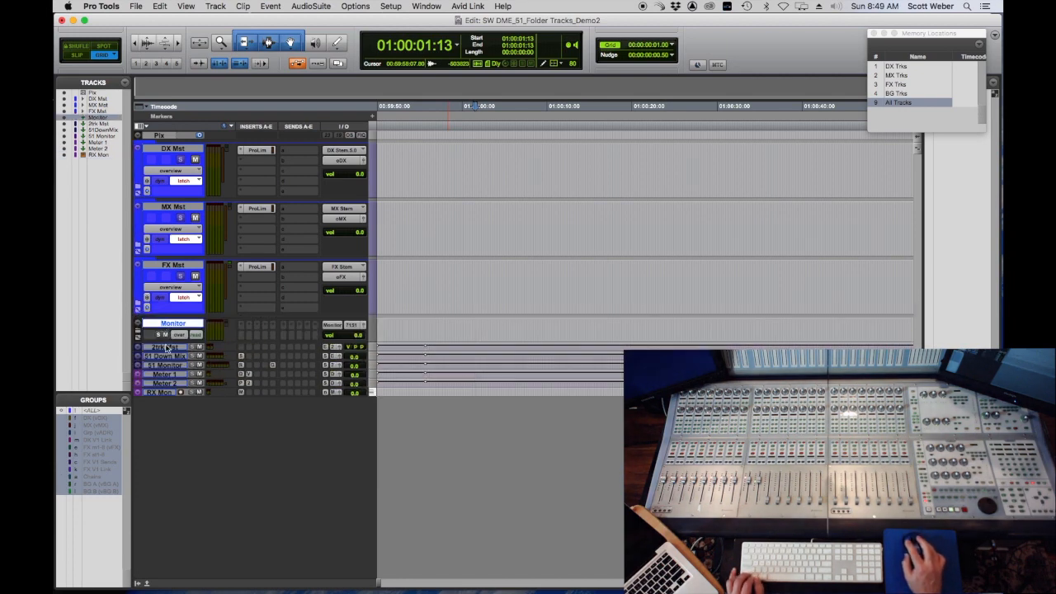
pyautogui.click(169, 347)
pyautogui.keyDown('shift'); pyautogui.click(161, 394); pyautogui.keyUp('shift')
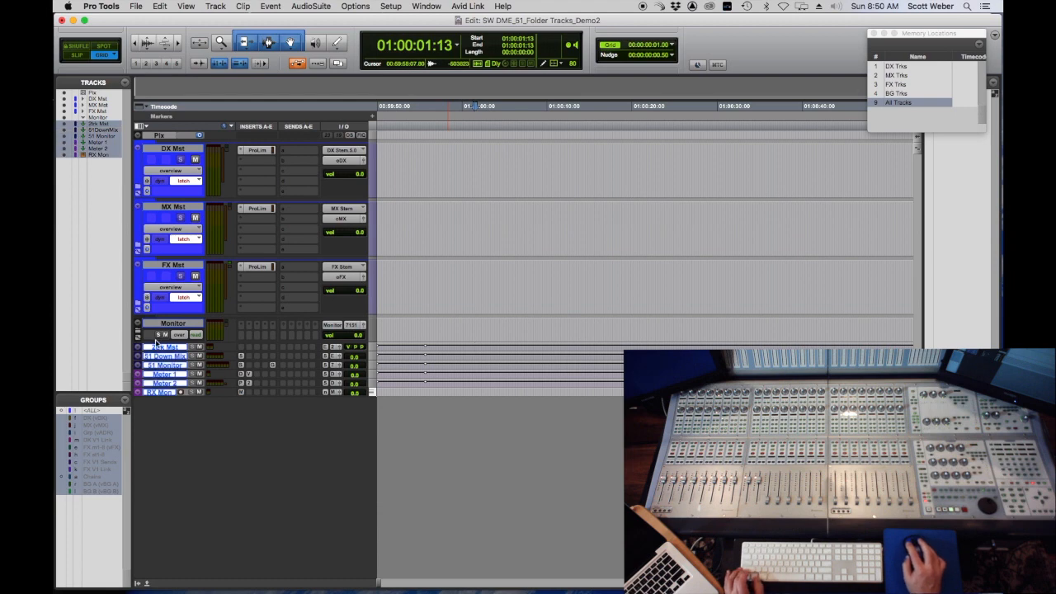
pyautogui.moveTo(160, 350); pyautogui.dragTo(176, 328)
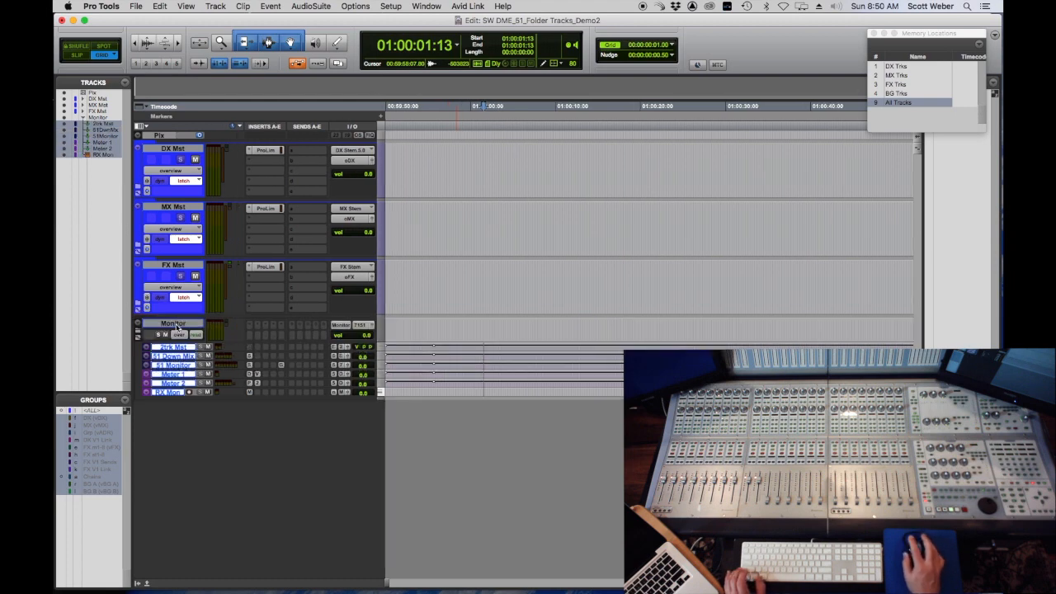
# Set the Monitor folder's track height to small.
pyautogui.click(382, 326)
pyautogui.click(395, 335)
pyautogui.click(383, 337)
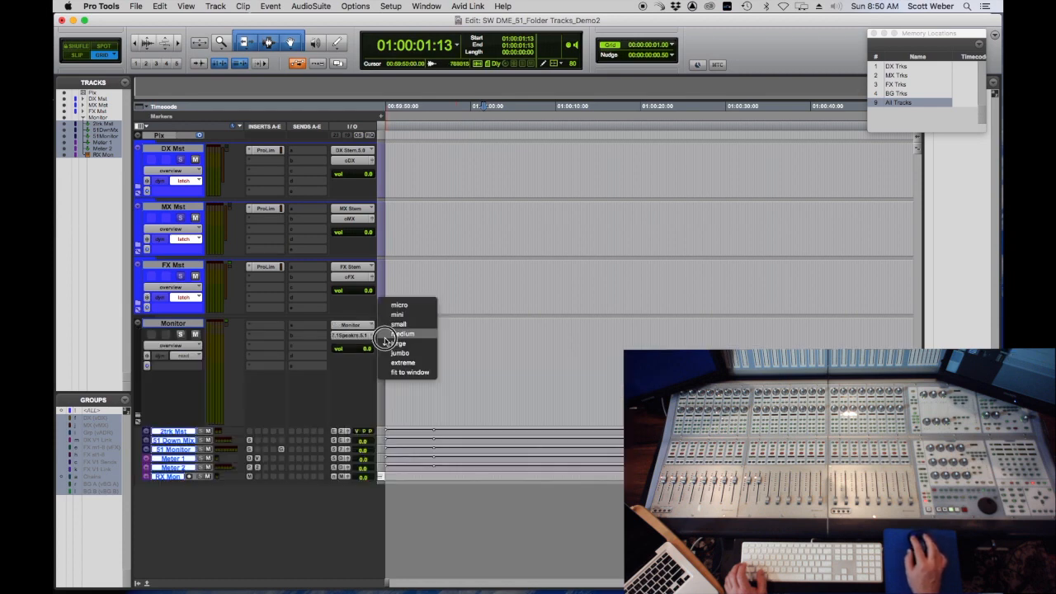
pyautogui.click(399, 324)
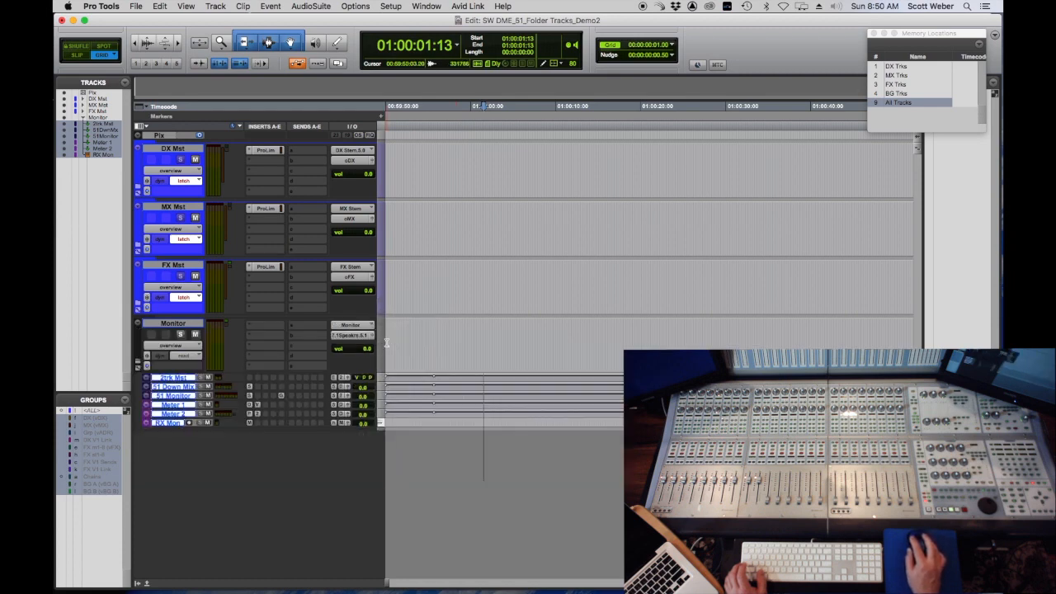
# Collapse the Monitor folder and color it blue like the other master folders, closing the color palette.
pyautogui.click(139, 363)
pyautogui.doubleClick(137, 345)
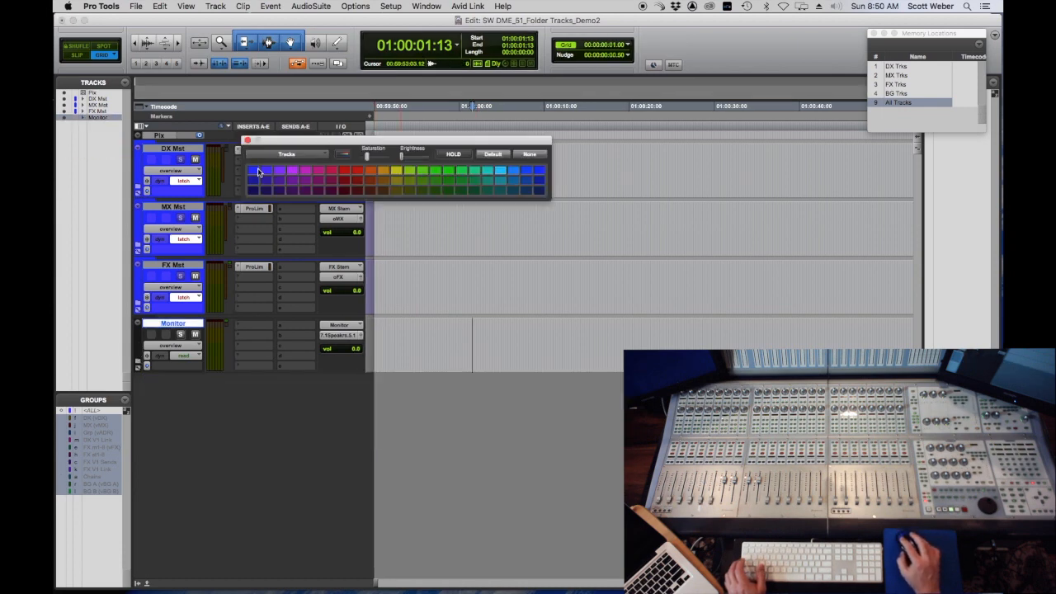
pyautogui.click(257, 171)
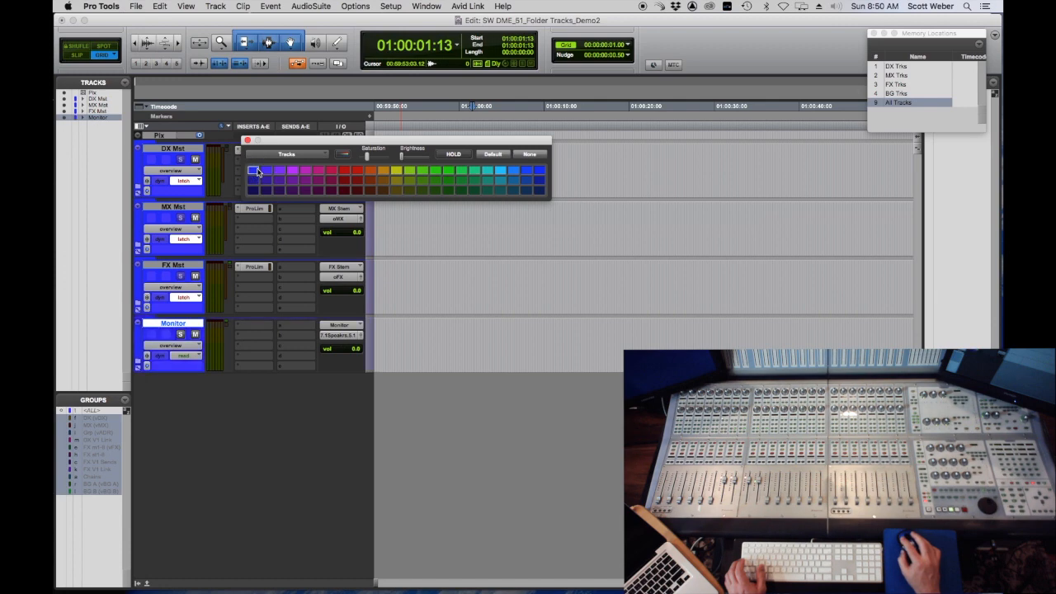
pyautogui.click(248, 141)
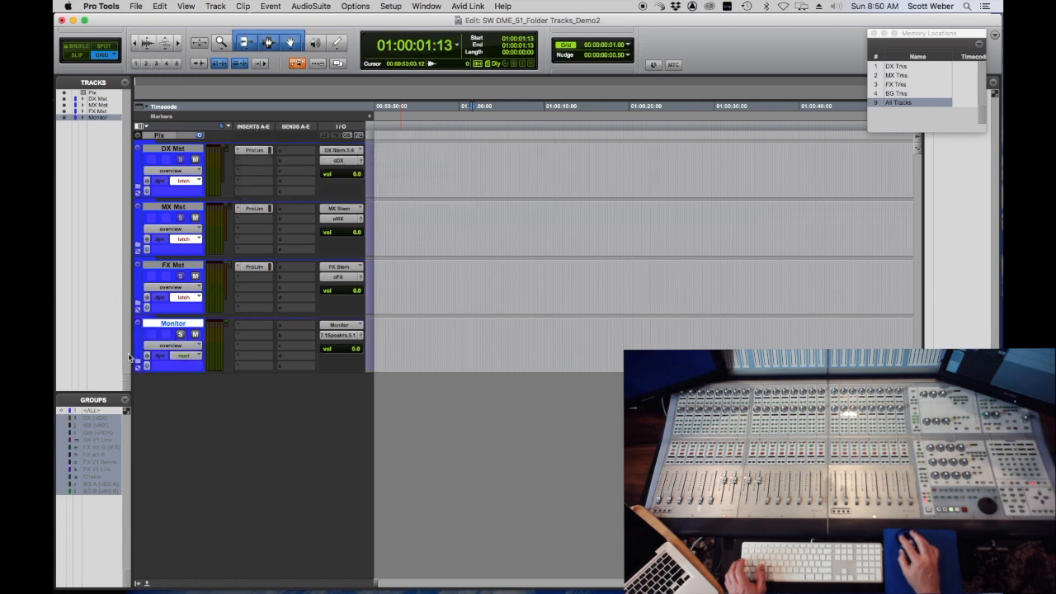
# Expand the Monitor folder, route its output to Dummy Bus (5.1), and collapse the folder again.
pyautogui.click(170, 324)
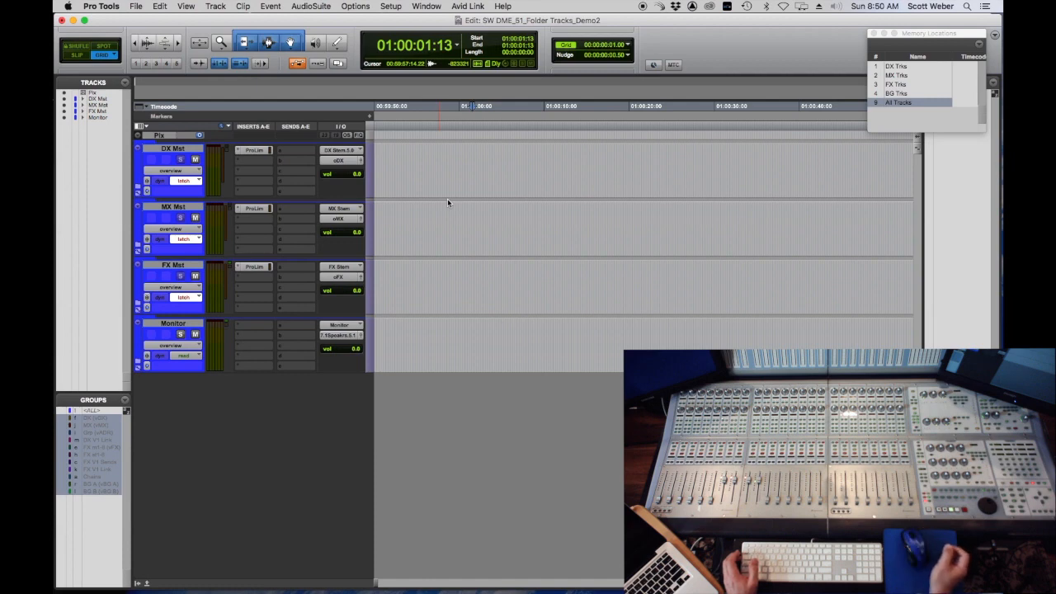
pyautogui.click(138, 360)
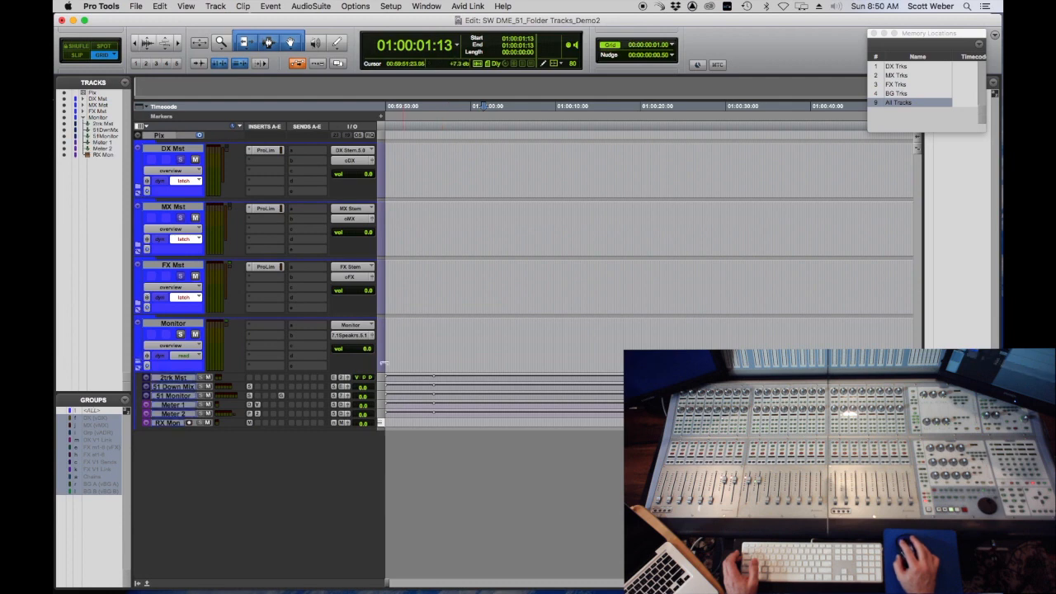
pyautogui.click(345, 336)
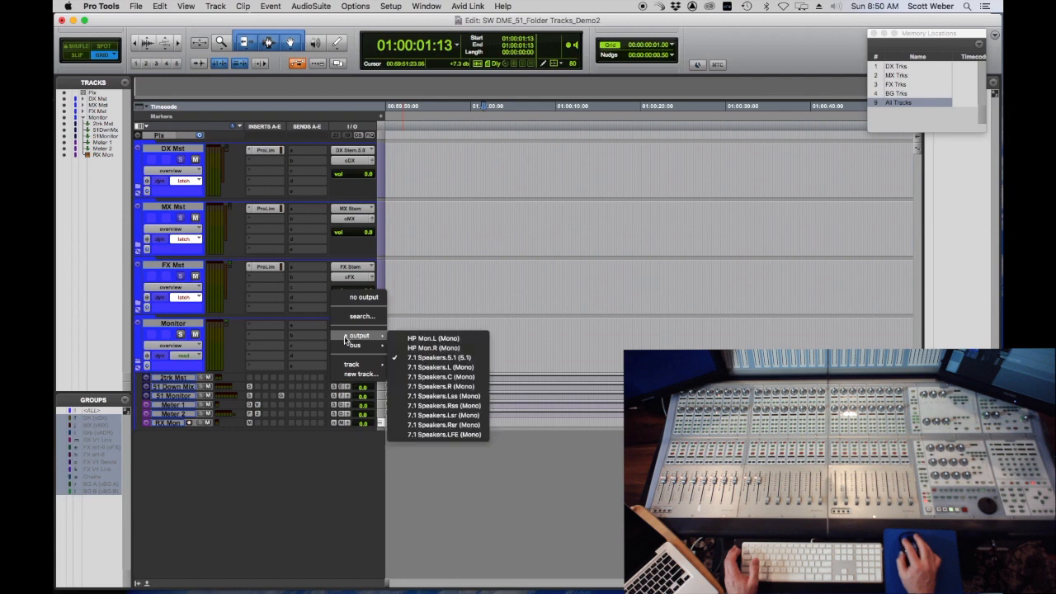
pyautogui.moveTo(348, 347)
pyautogui.moveTo(437, 347)
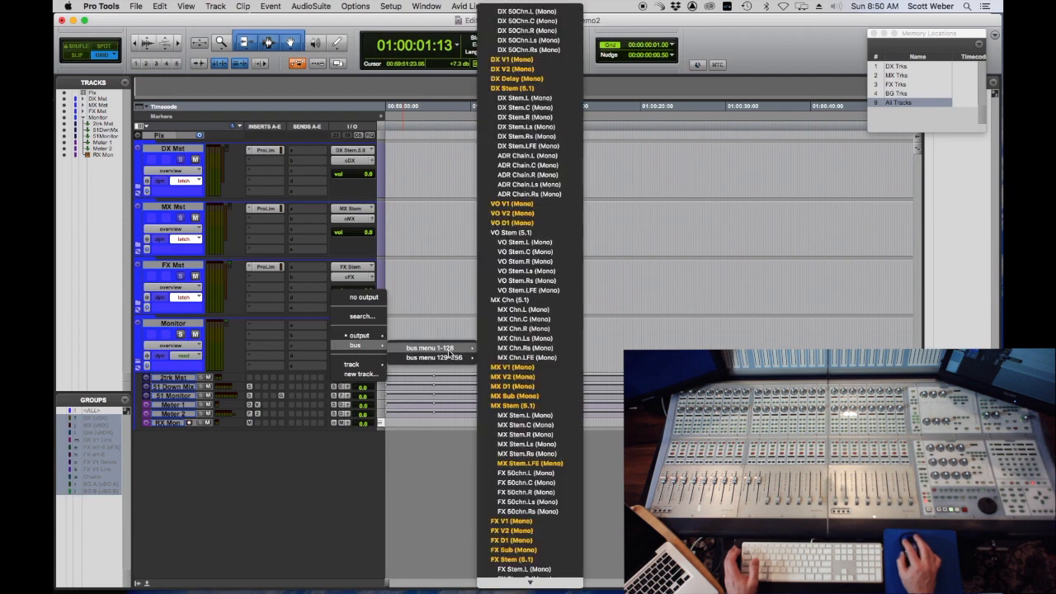
pyautogui.moveTo(549, 592)
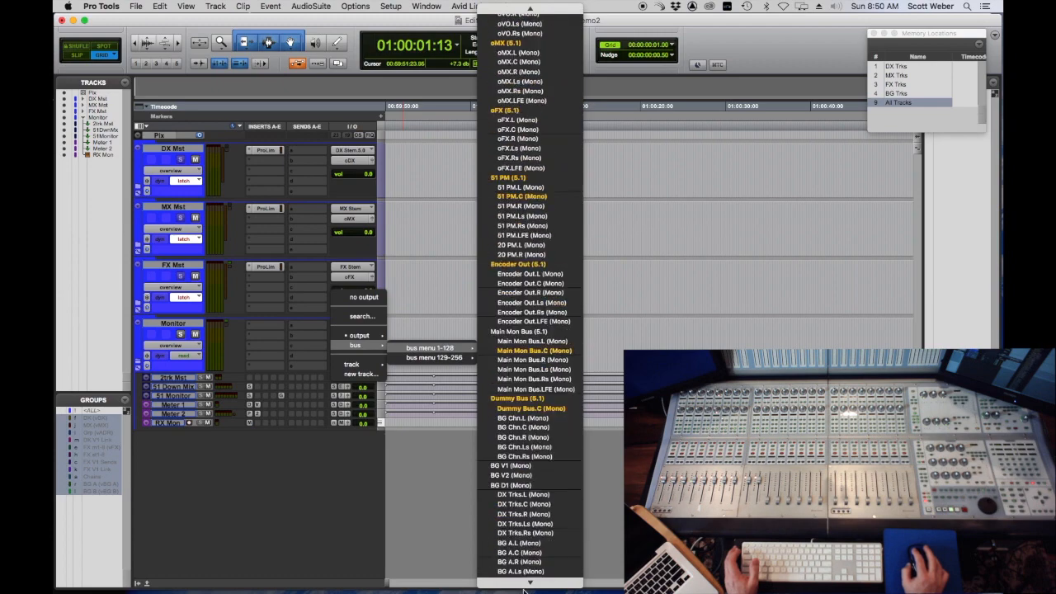
pyautogui.click(536, 400)
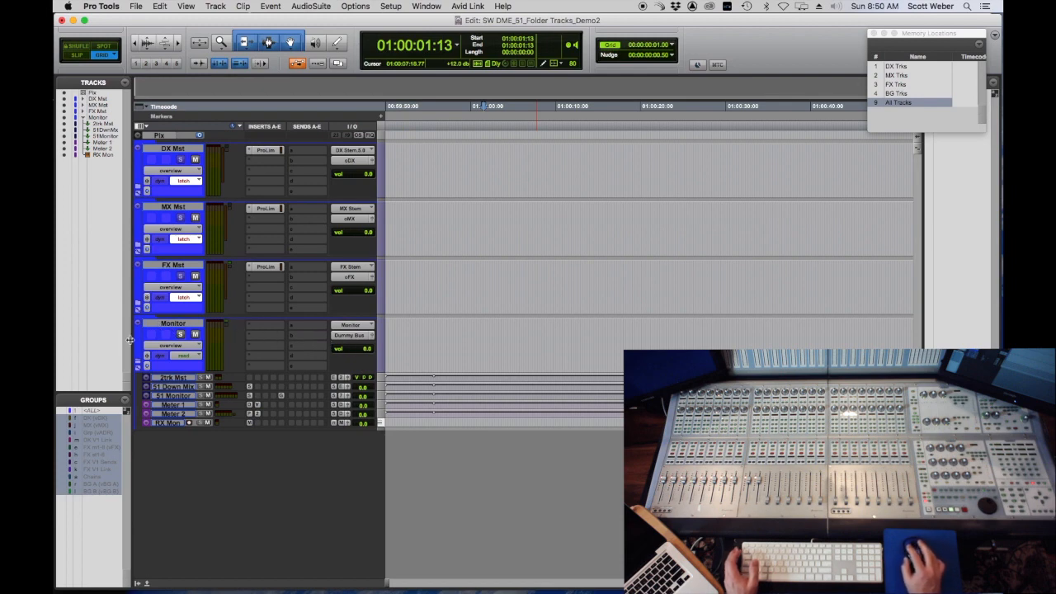
pyautogui.click(141, 363)
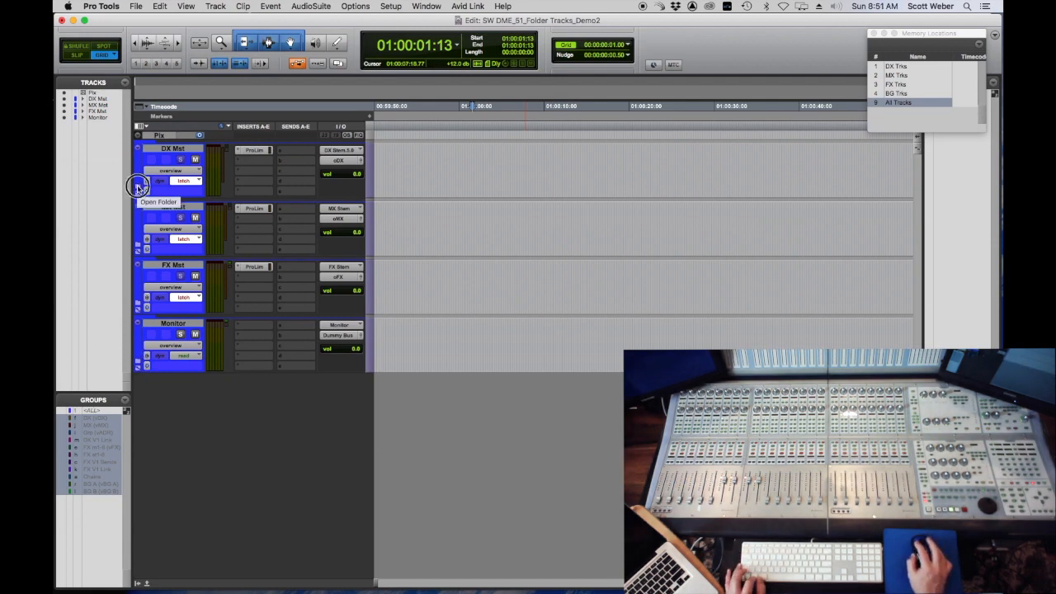
# Expand all folders and review the nested dialogue, music, effects, background and monitor tracks.
pyautogui.click(139, 189)
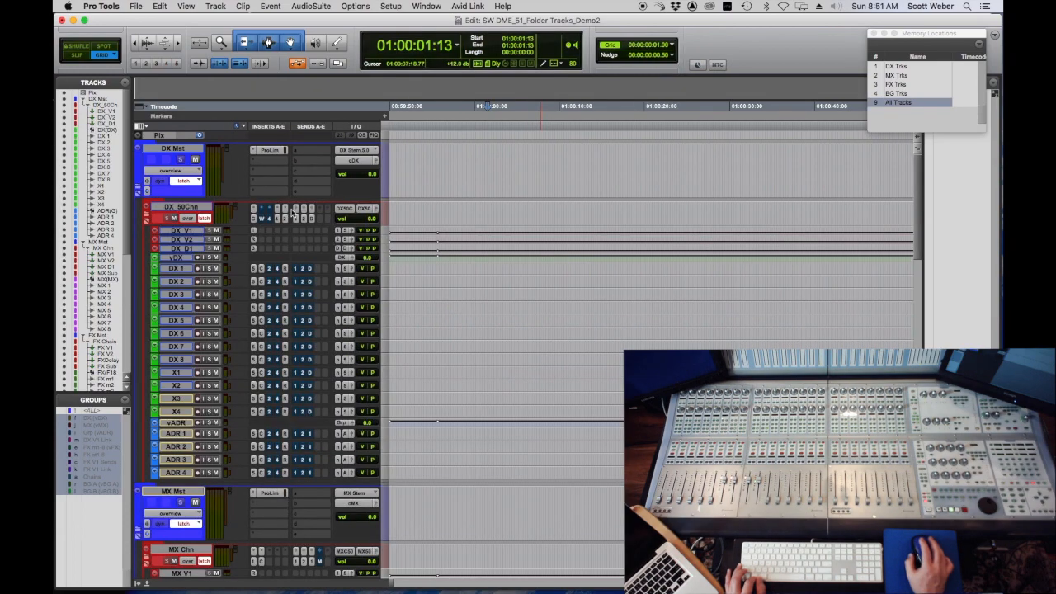
pyautogui.scroll(-15, 490, 338)
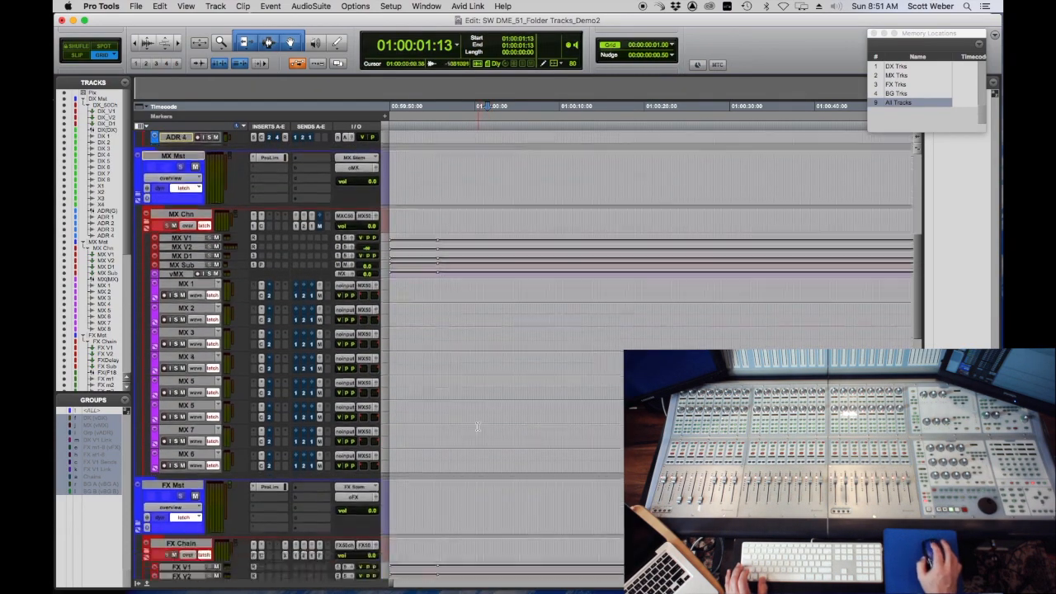
pyautogui.scroll(-4, 477, 434)
pyautogui.scroll(10, 477, 435)
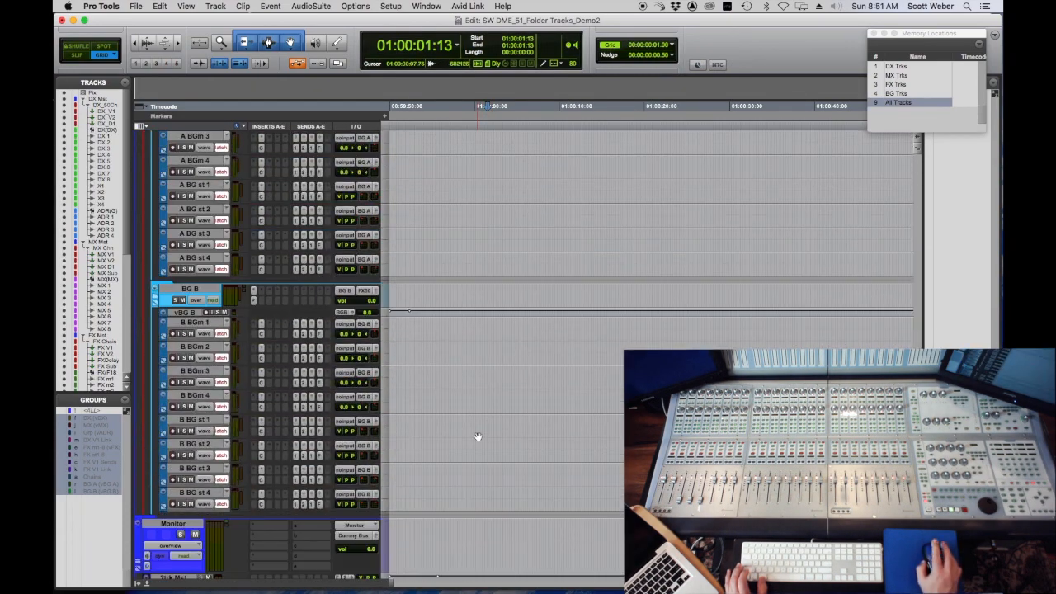
pyautogui.scroll(10, 471, 413)
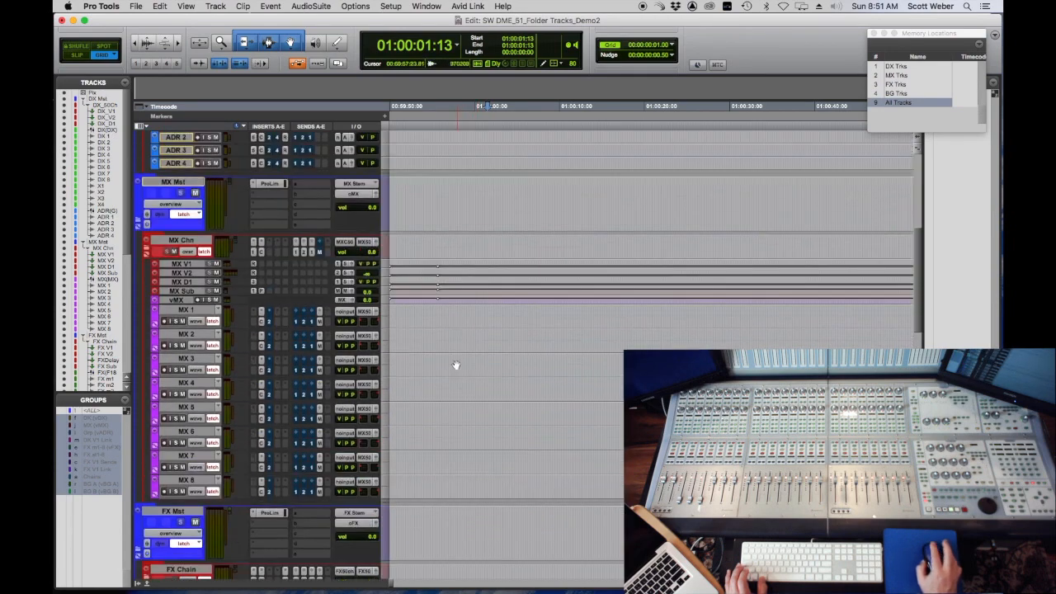
pyautogui.scroll(1, 454, 357)
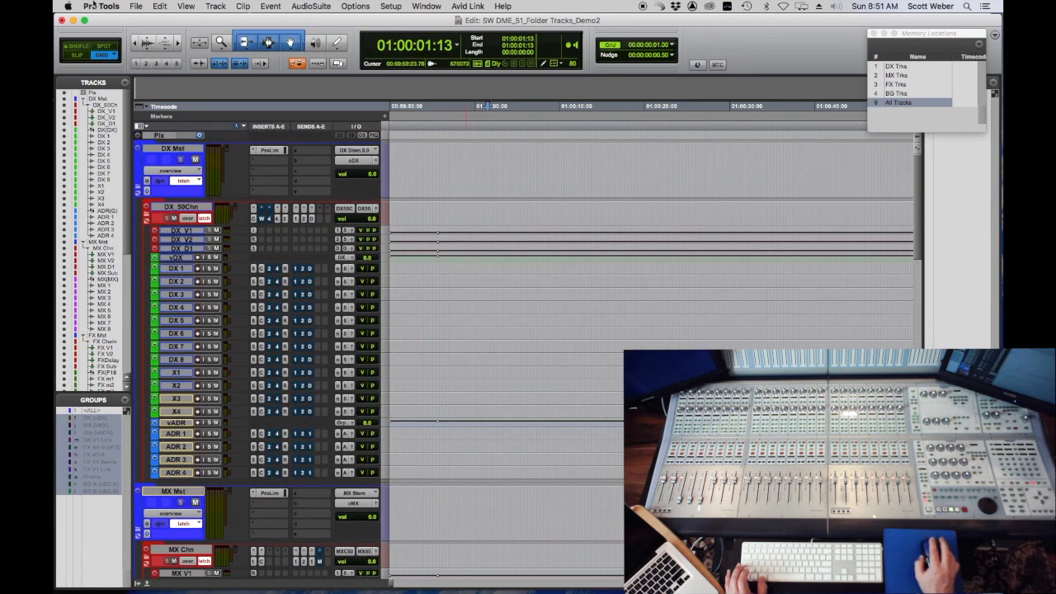
# Recall the DX Trks, MX Trks and All Tracks memory locations in turn, and collapse all the master folders.
pyautogui.click(895, 66)
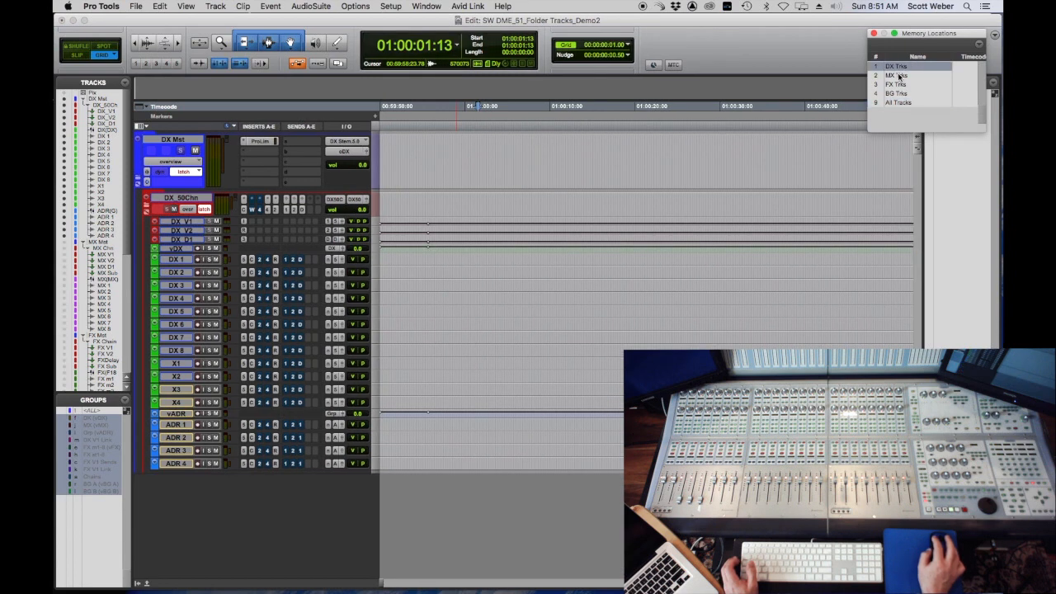
pyautogui.click(898, 76)
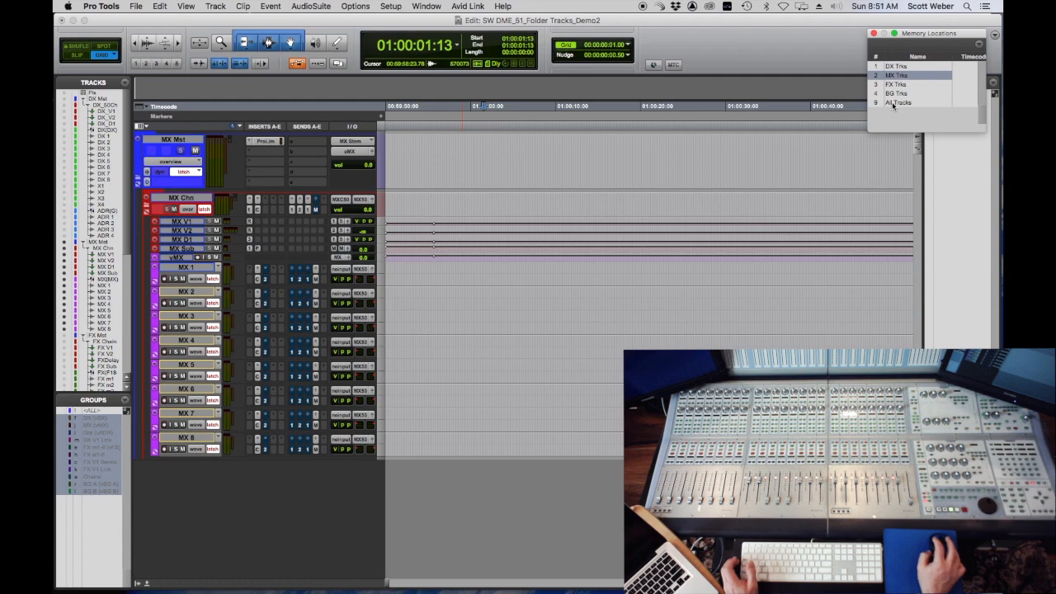
pyautogui.click(897, 102)
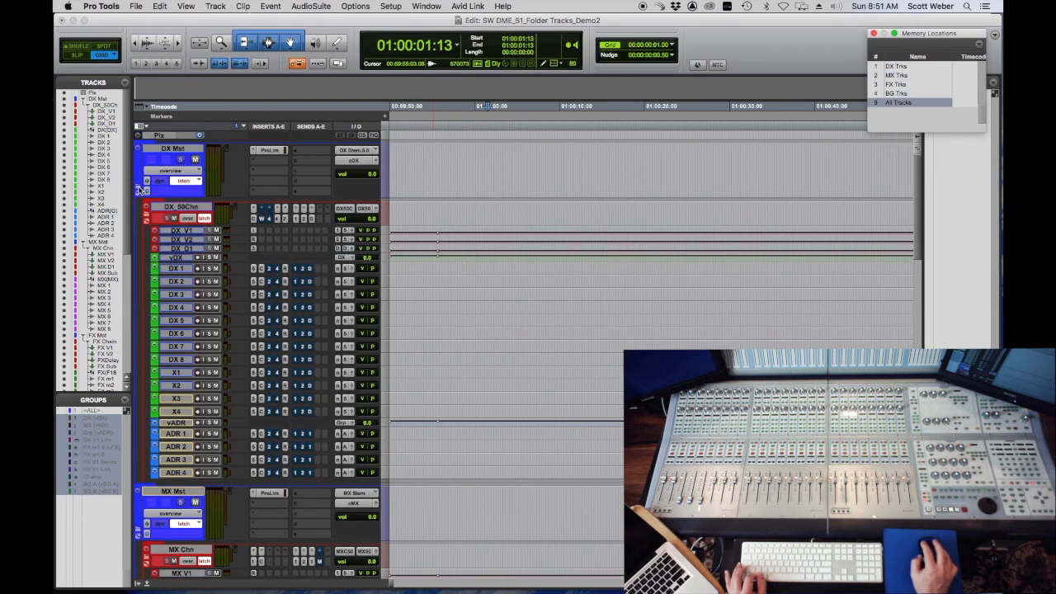
pyautogui.keyDown('alt'); pyautogui.click(138, 189); pyautogui.keyUp('alt')
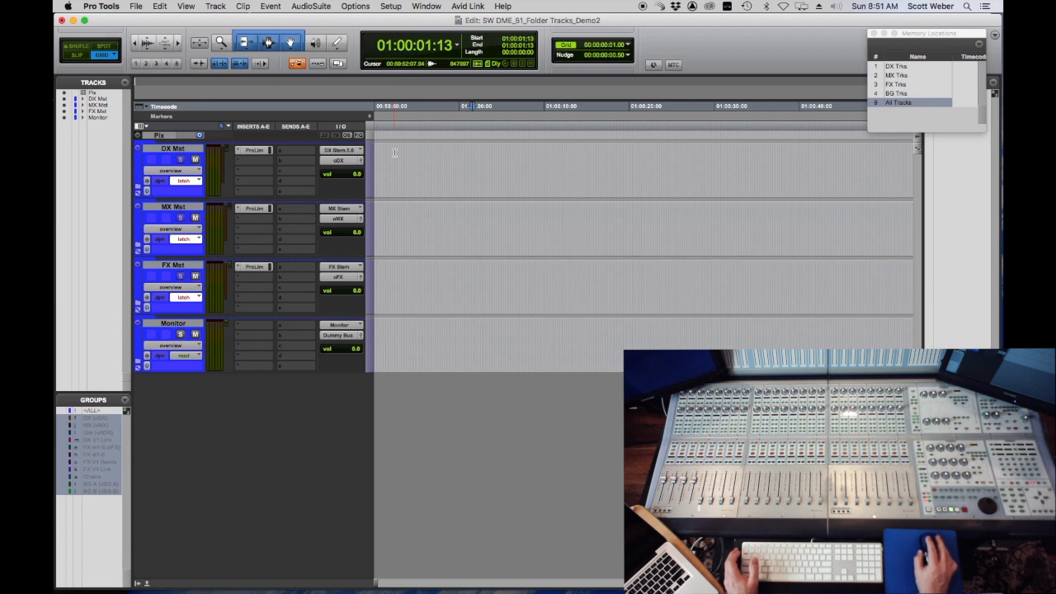
pyautogui.press(',')
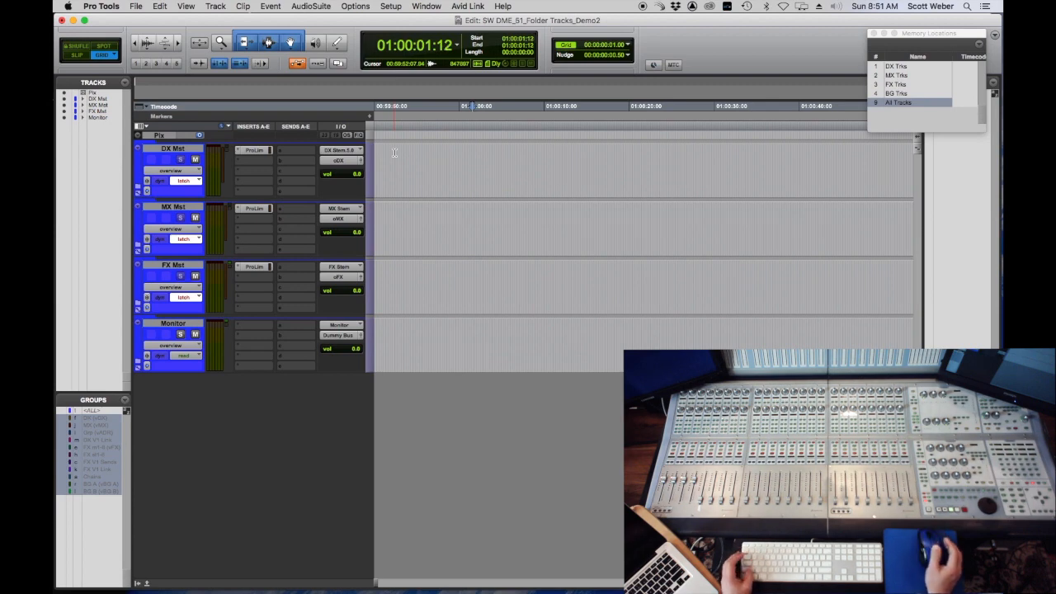